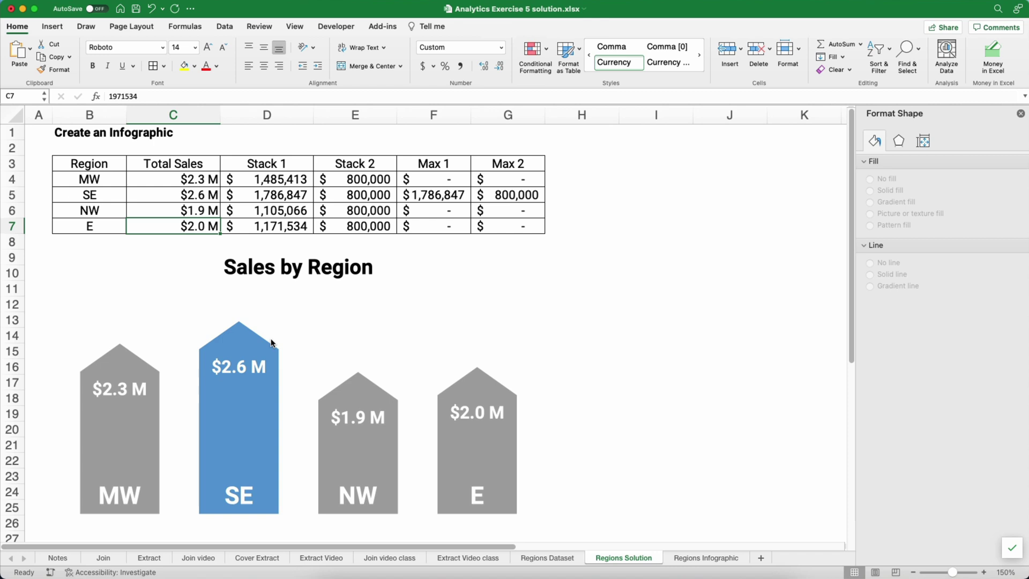
click(694, 559)
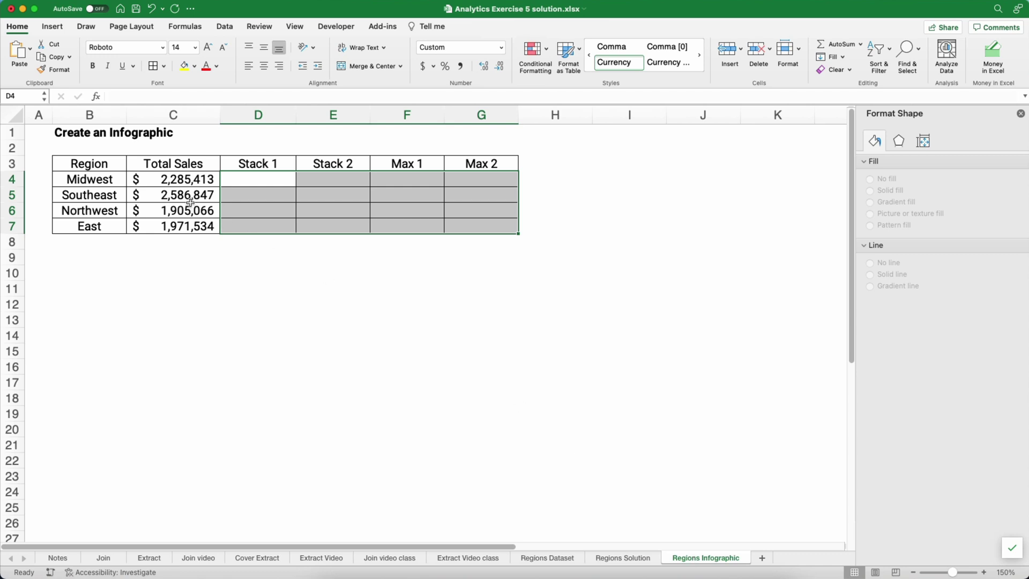
drag(98, 178, 202, 222)
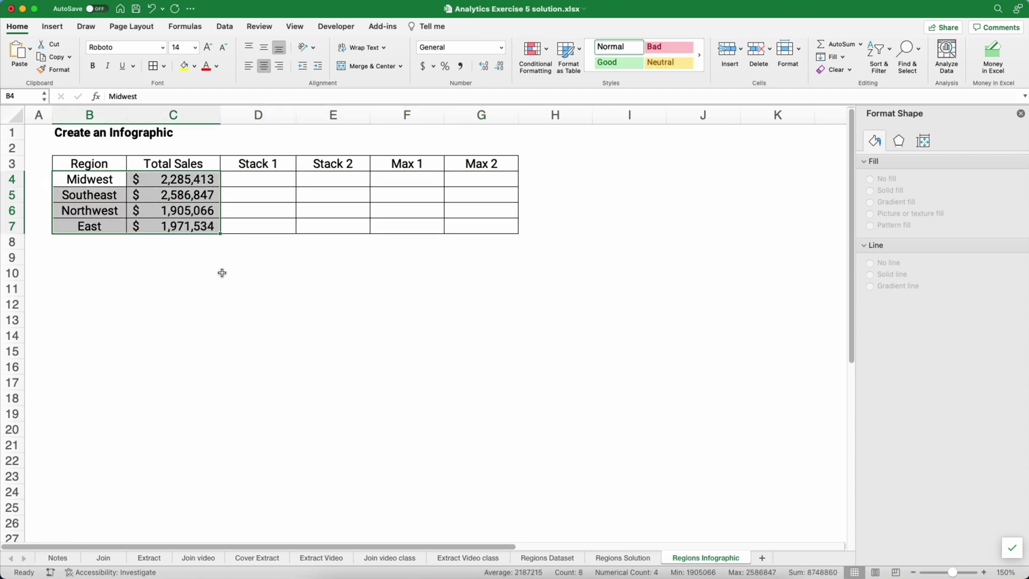
drag(263, 174, 336, 222)
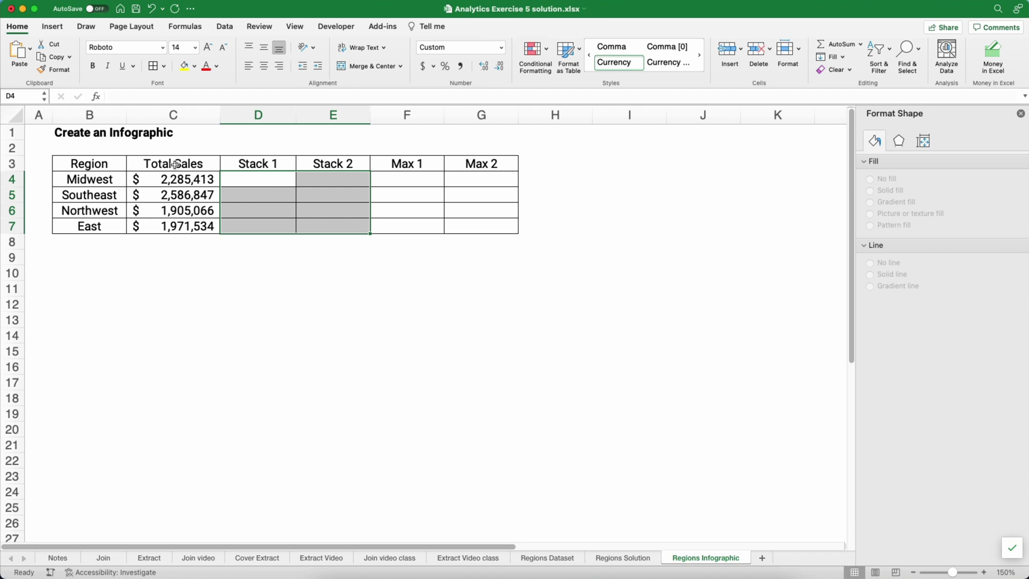
Rename the regions in cells B4:B7 to MW, SE, NW and E.
click(96, 181)
drag(92, 203, 92, 181)
text(MW)
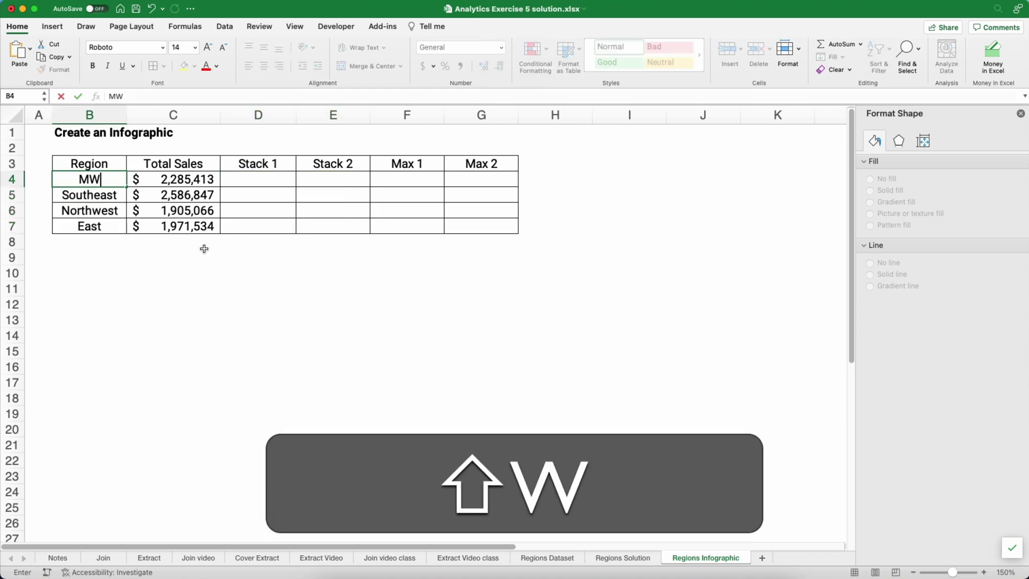
key(Return)
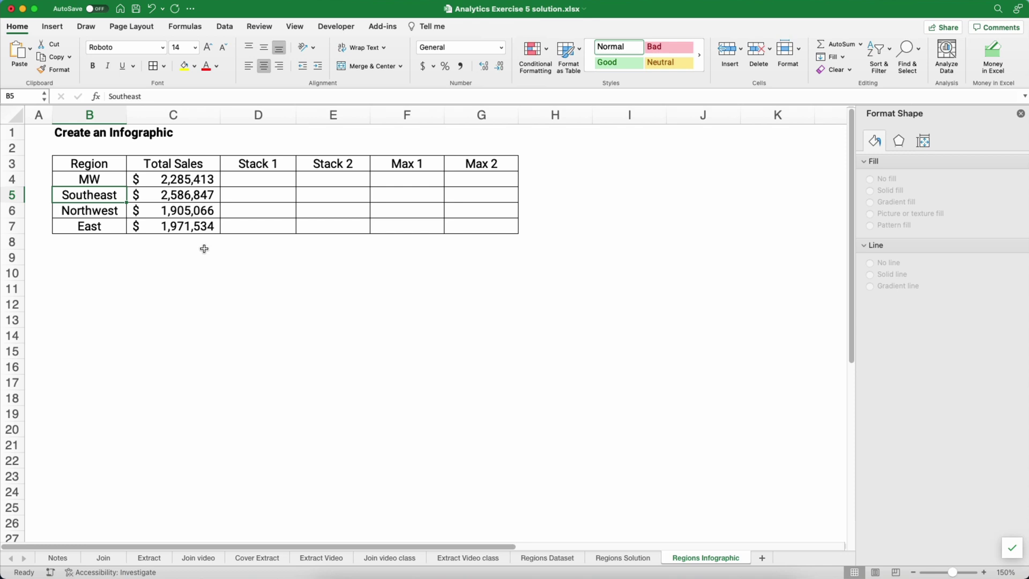
text(SE)
key(Return)
text(NW)
key(Return)
text(E)
key(Right)
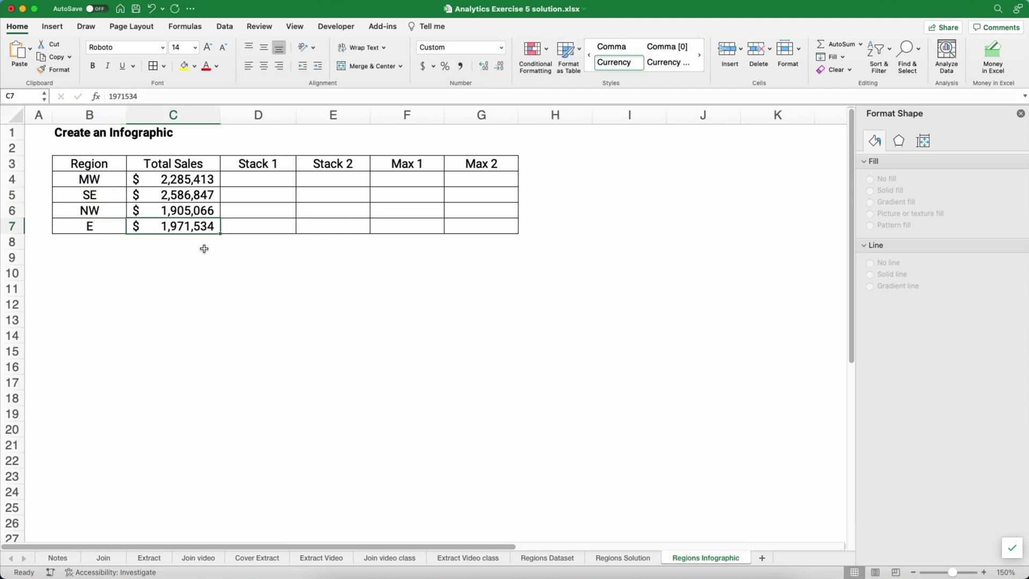
Apply the custom number format $#.0,, "M" to the Total Sales values in C4:C7.
drag(186, 180, 180, 225)
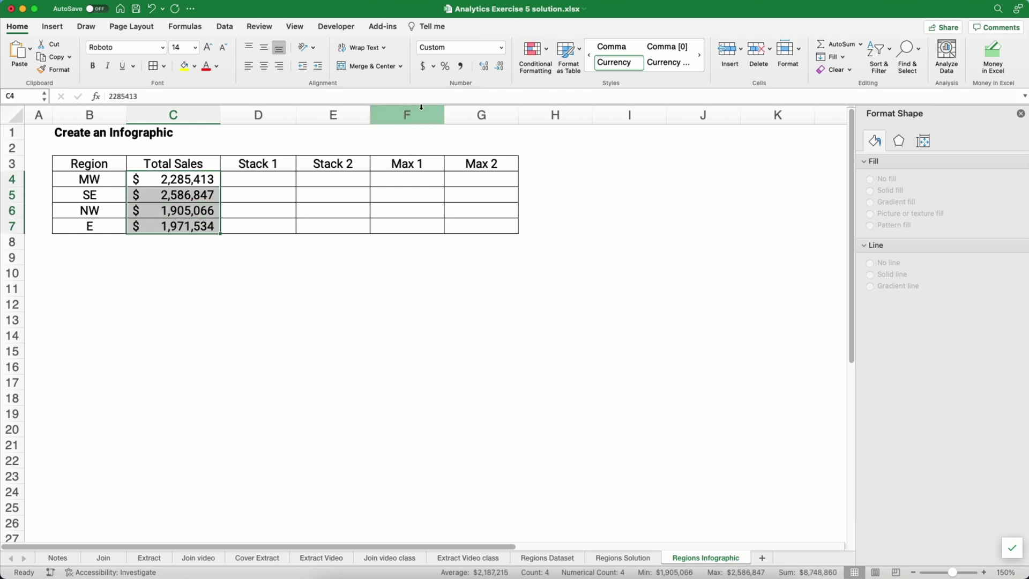
click(501, 50)
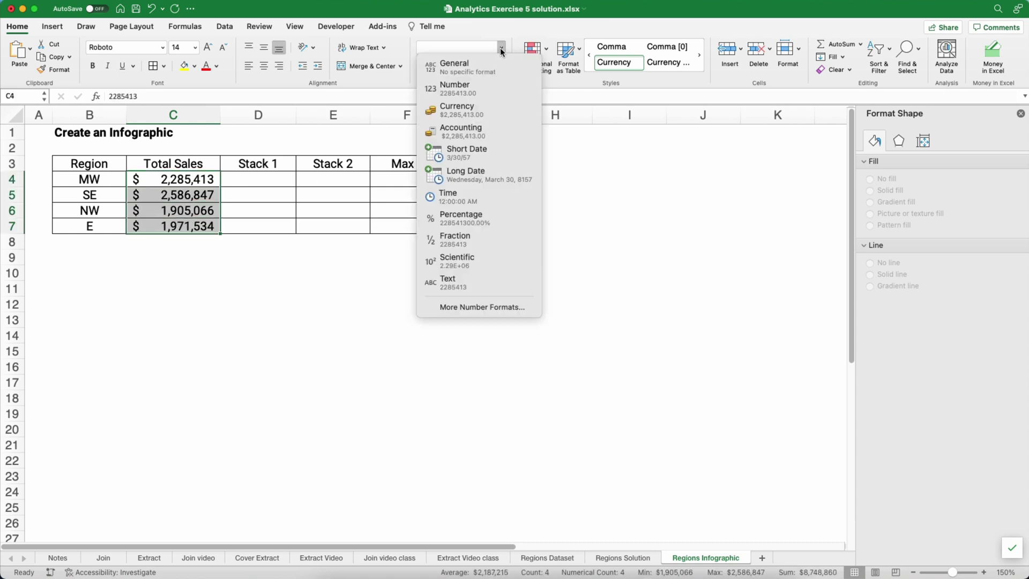
click(471, 307)
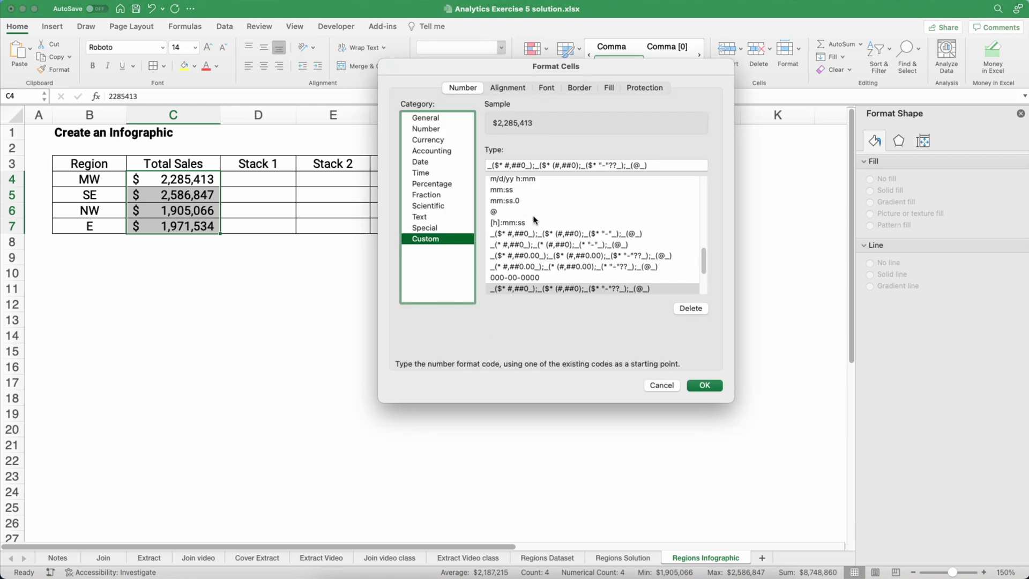
scroll(542, 202, up, 1)
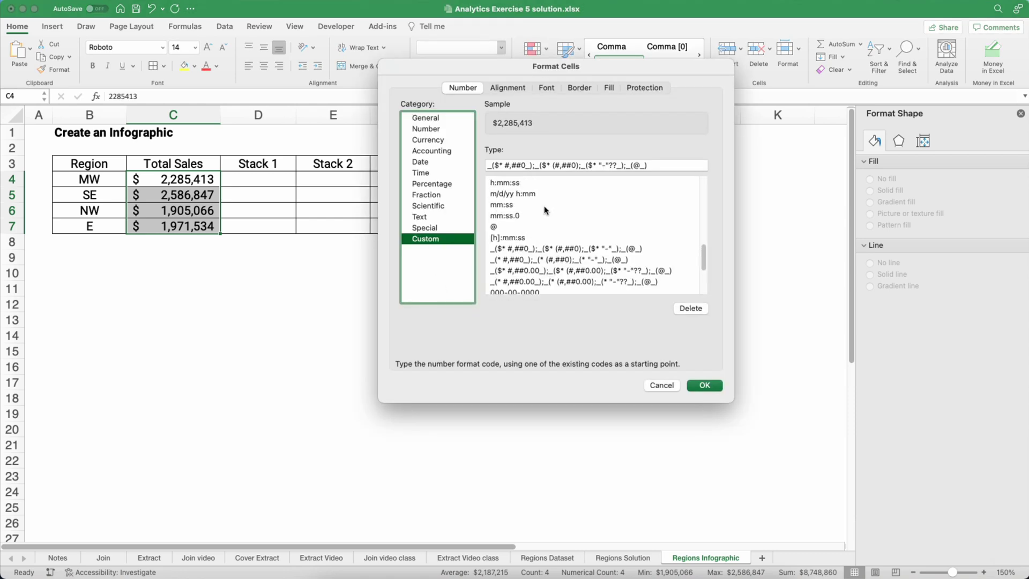
click(513, 165)
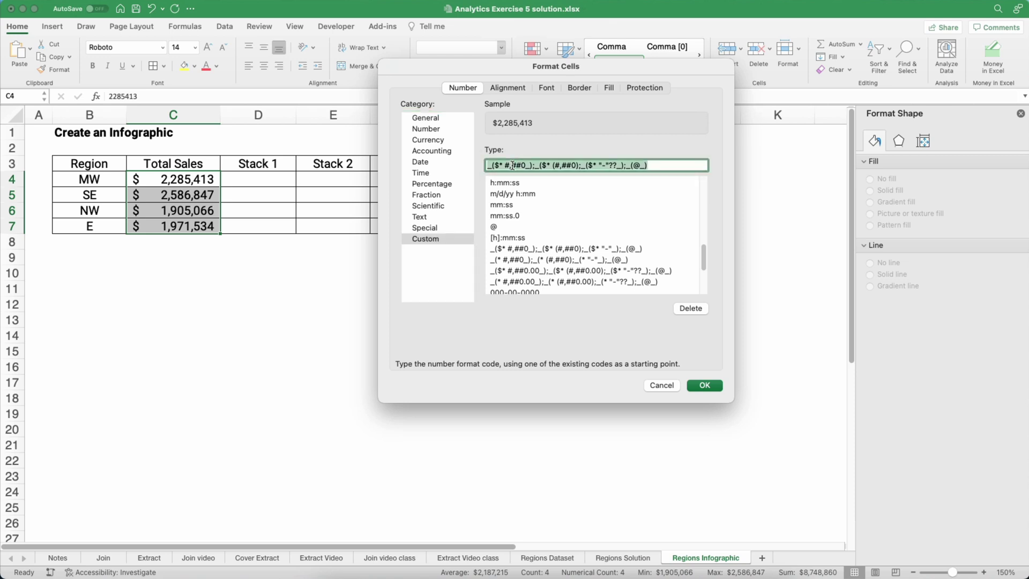
text($)
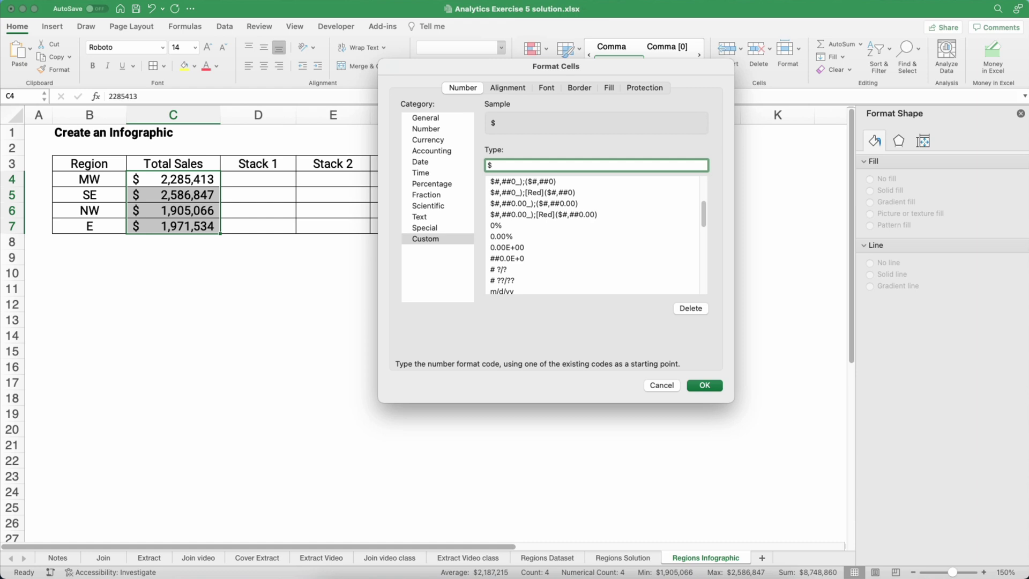
text(#.)
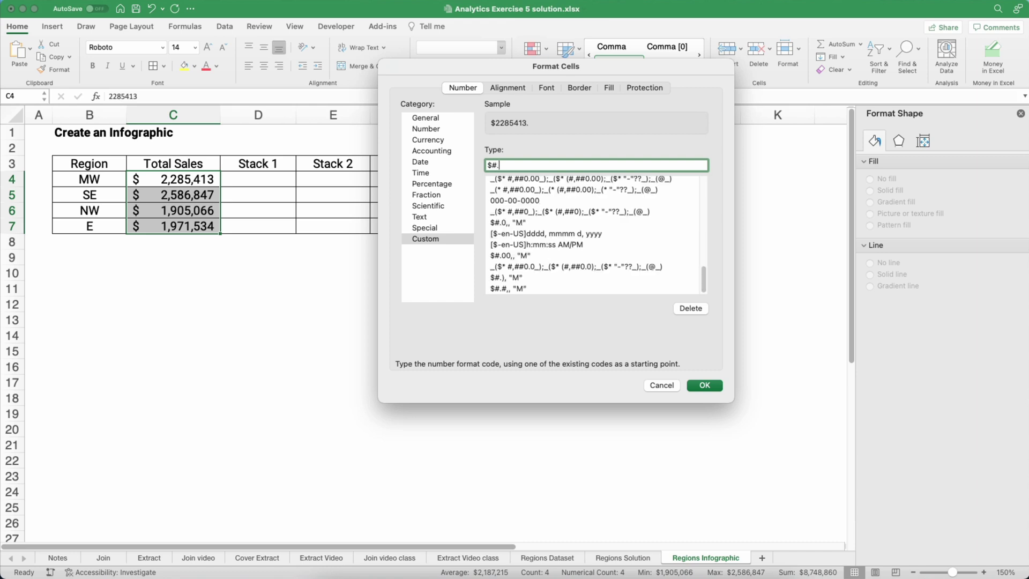
text(0,, ")
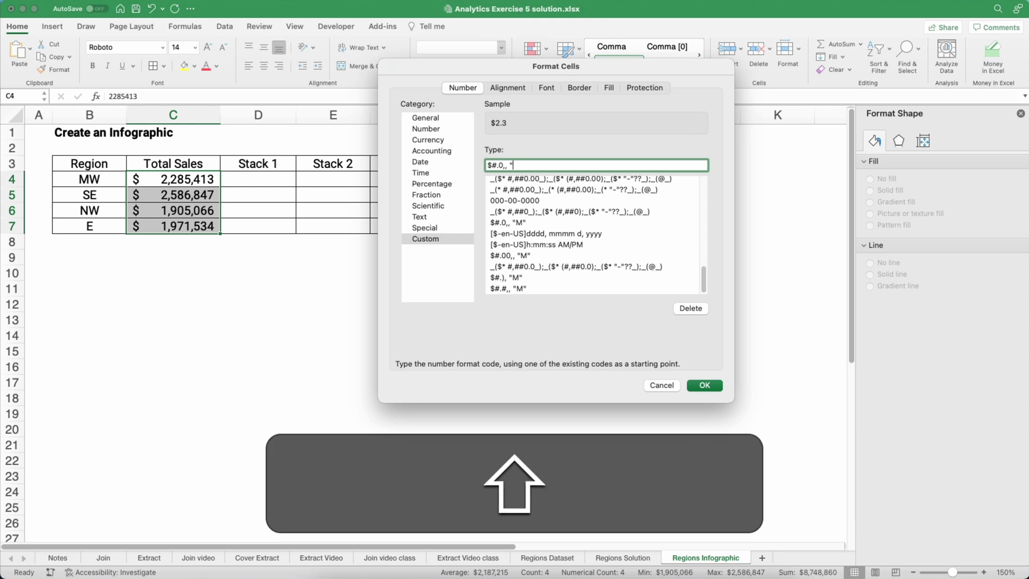
text(M")
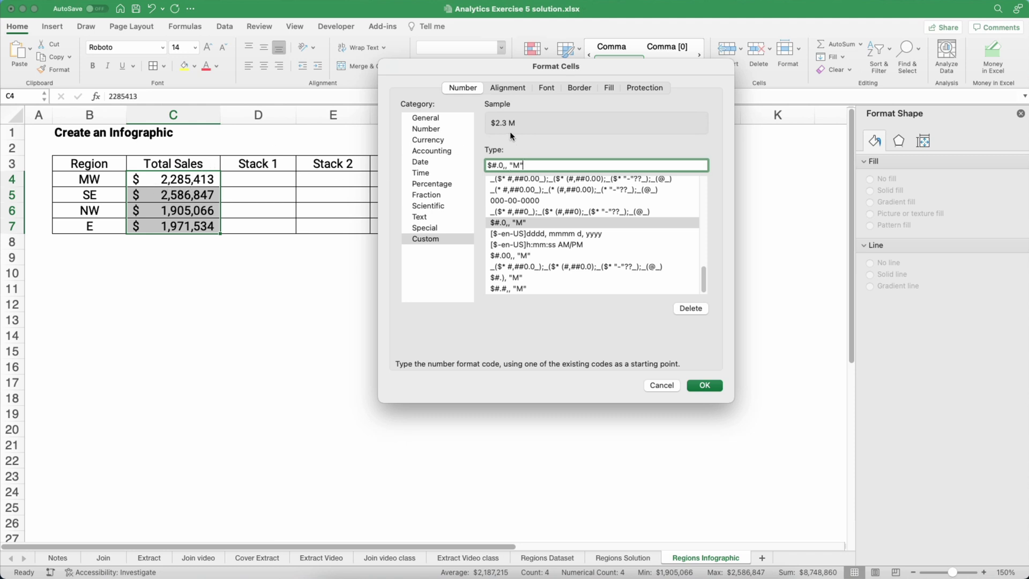
click(702, 386)
click(299, 365)
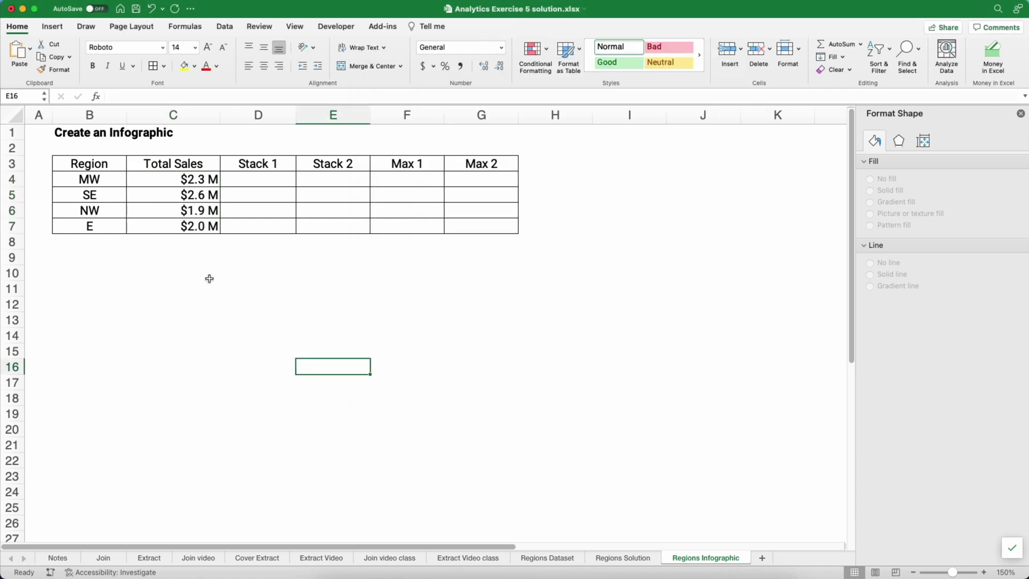
Fill the Stack 2 cells E4:E7 with 800000.
click(249, 181)
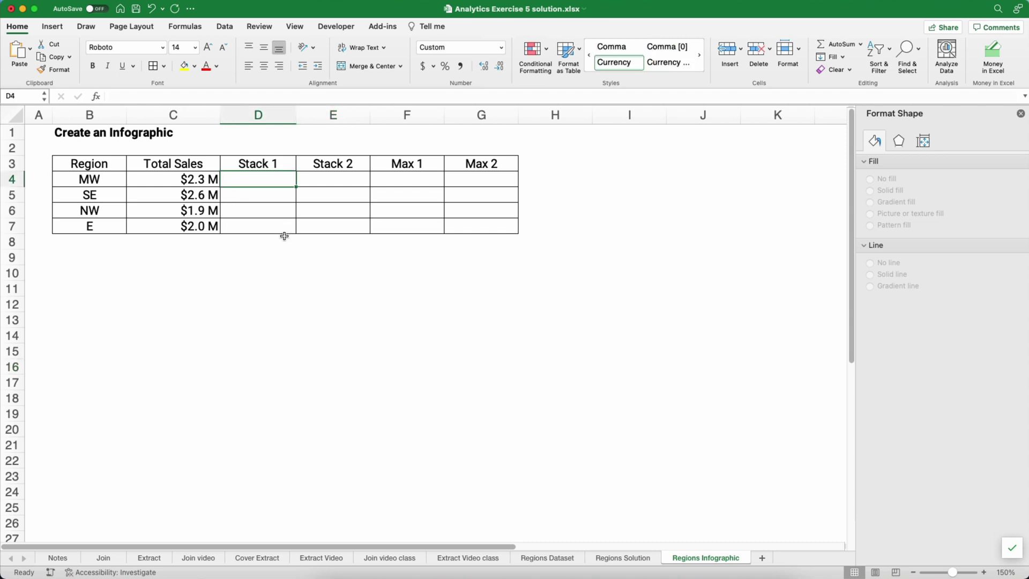
key(Right)
text(800000)
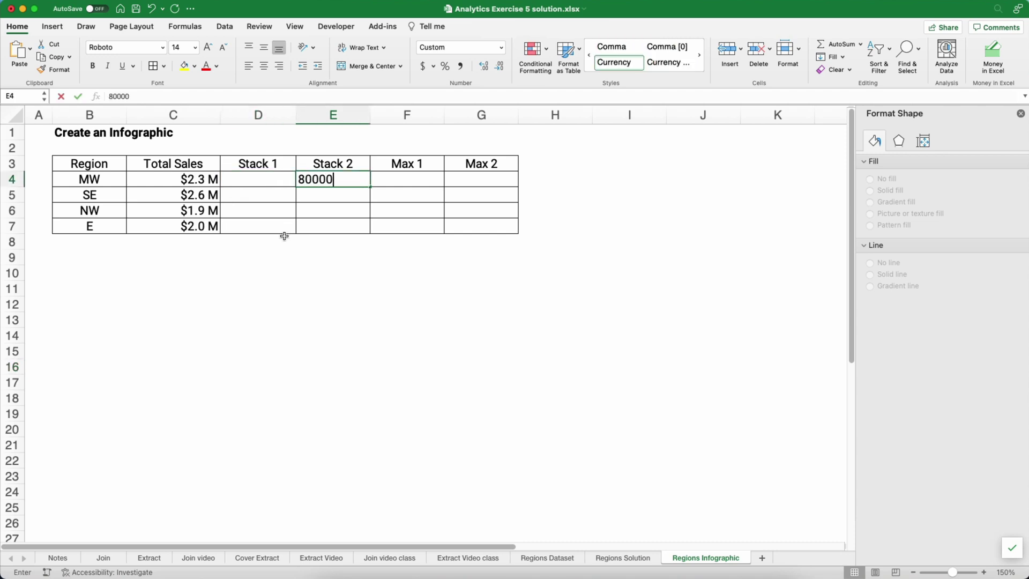
key(Return)
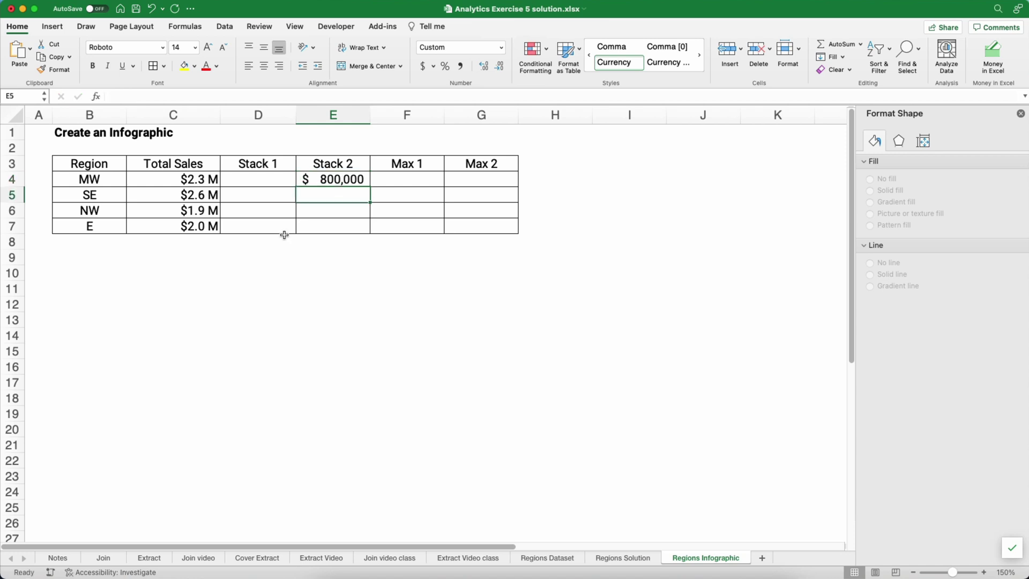
click(345, 179)
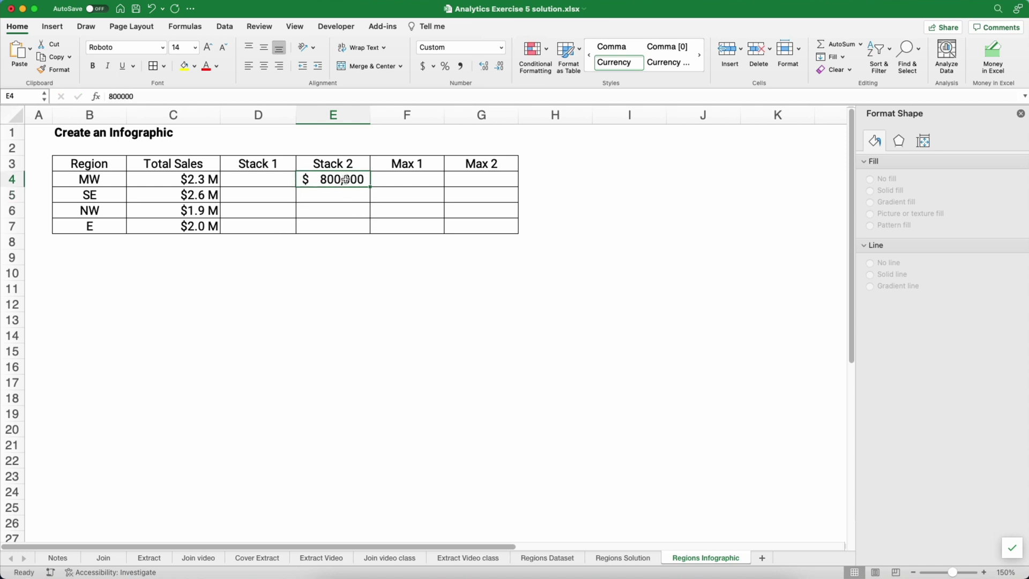
key(super+c)
drag(346, 194, 347, 226)
key(super+v)
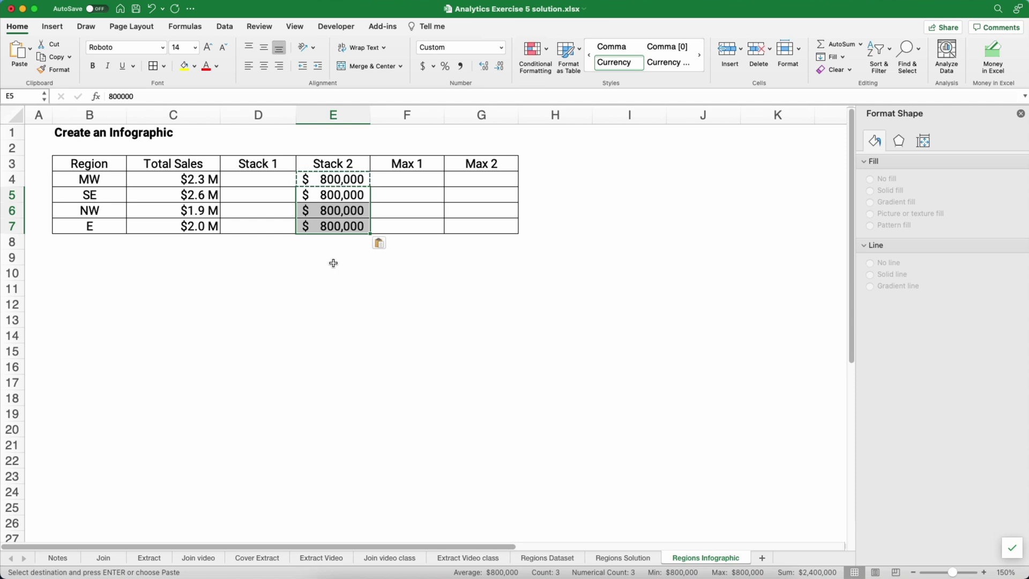
Enter =C4-E4 in Stack 1 cell D4 and fill it down to D7.
click(286, 178)
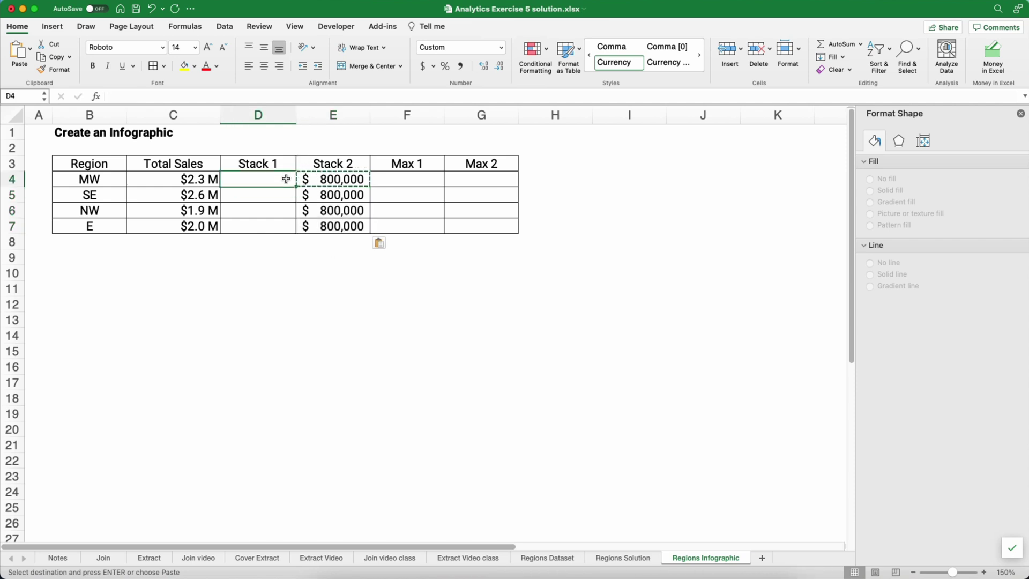
text(=)
key(Left)
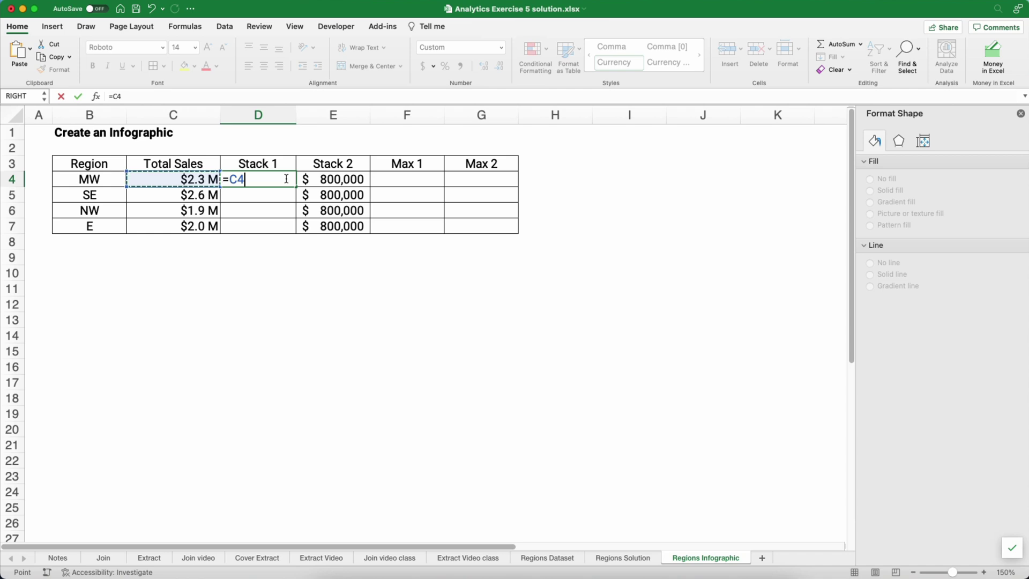
text(-)
key(Right)
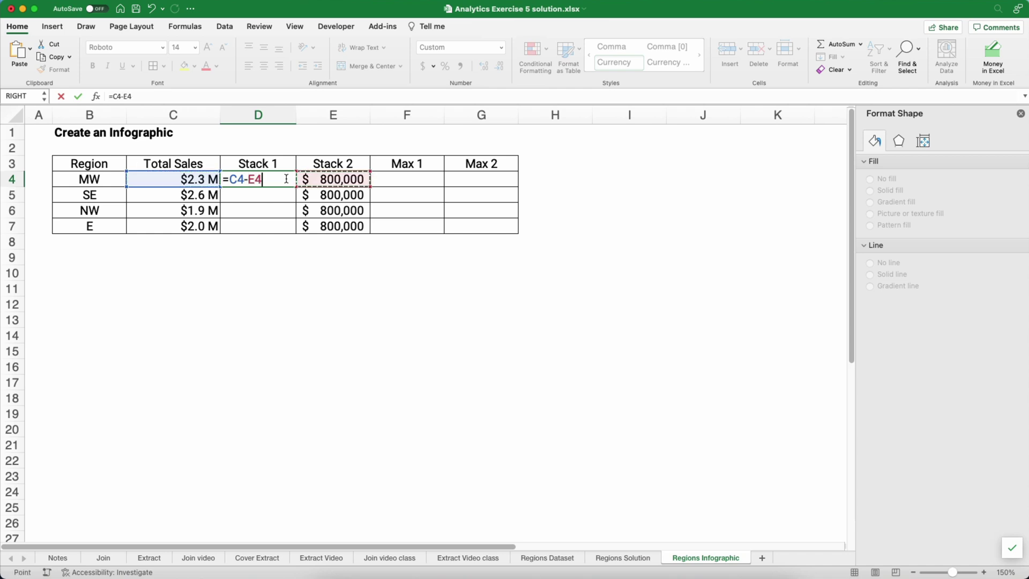
key(Return)
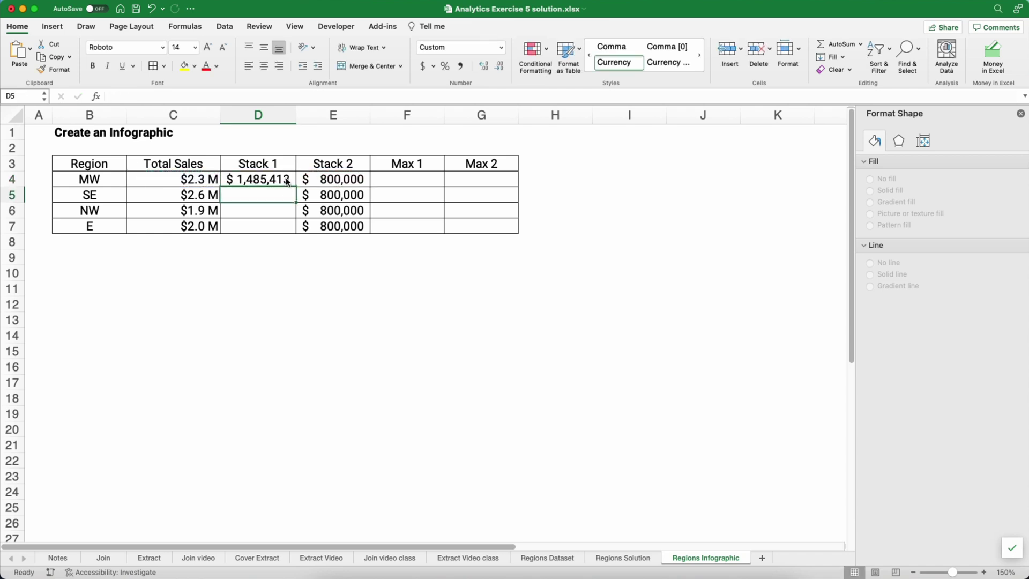
click(285, 180)
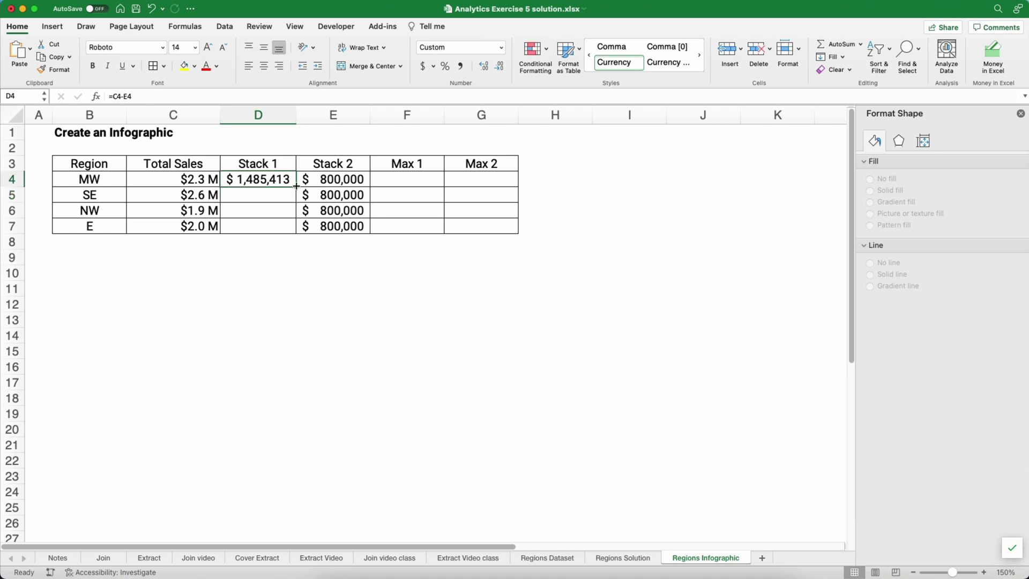
double_click(296, 187)
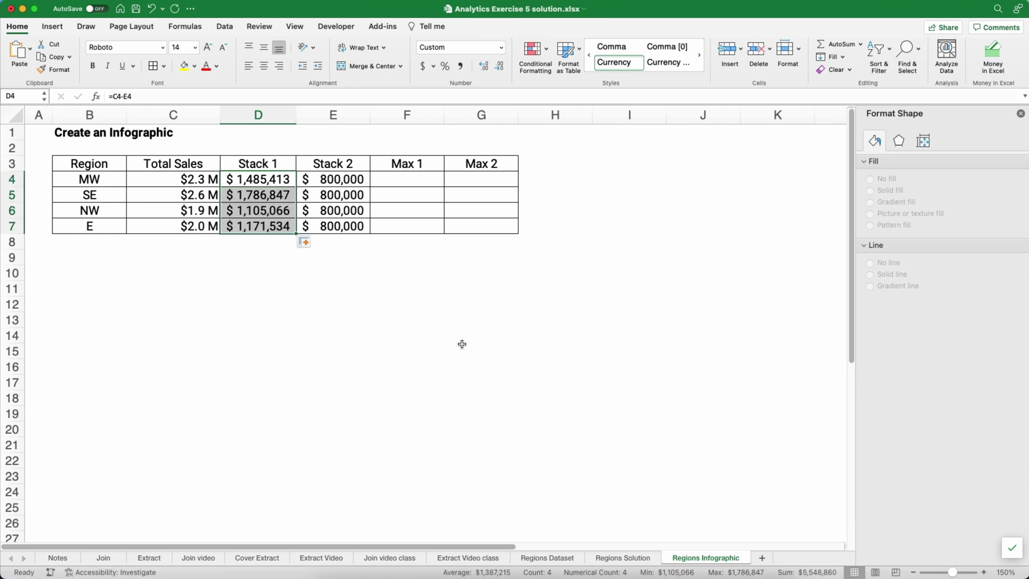
click(618, 558)
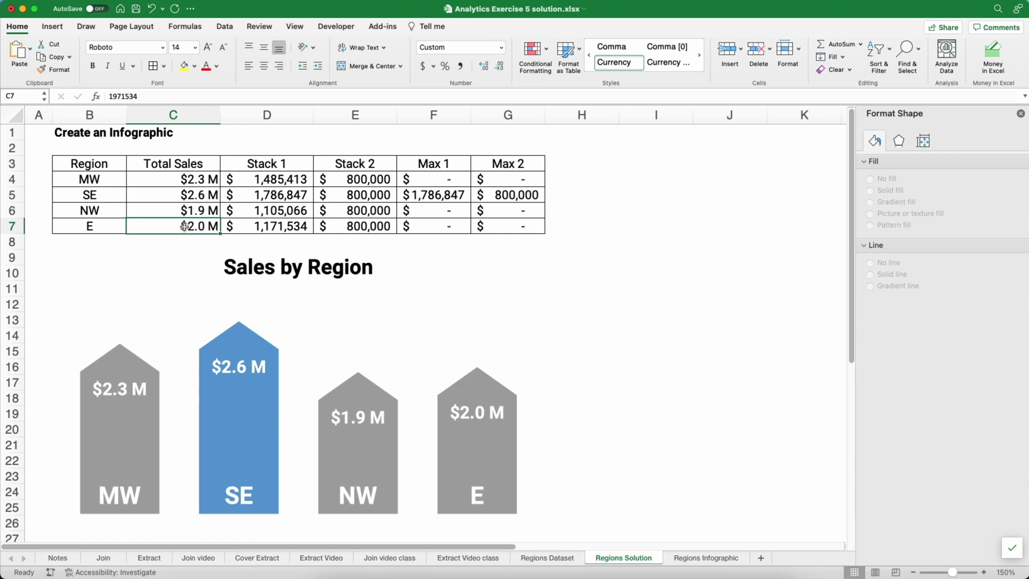
text(4500000)
key(Return)
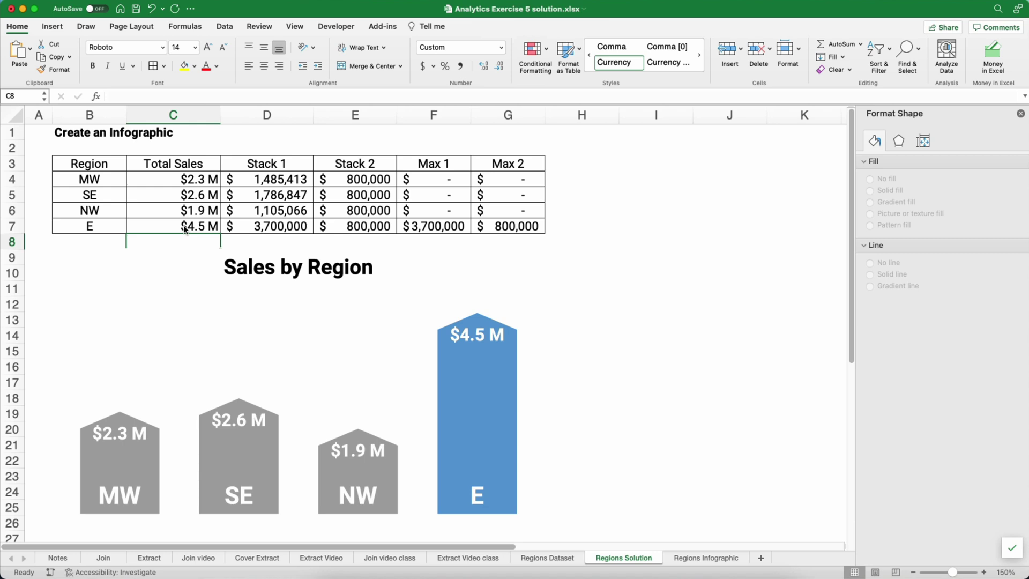
key(super+z)
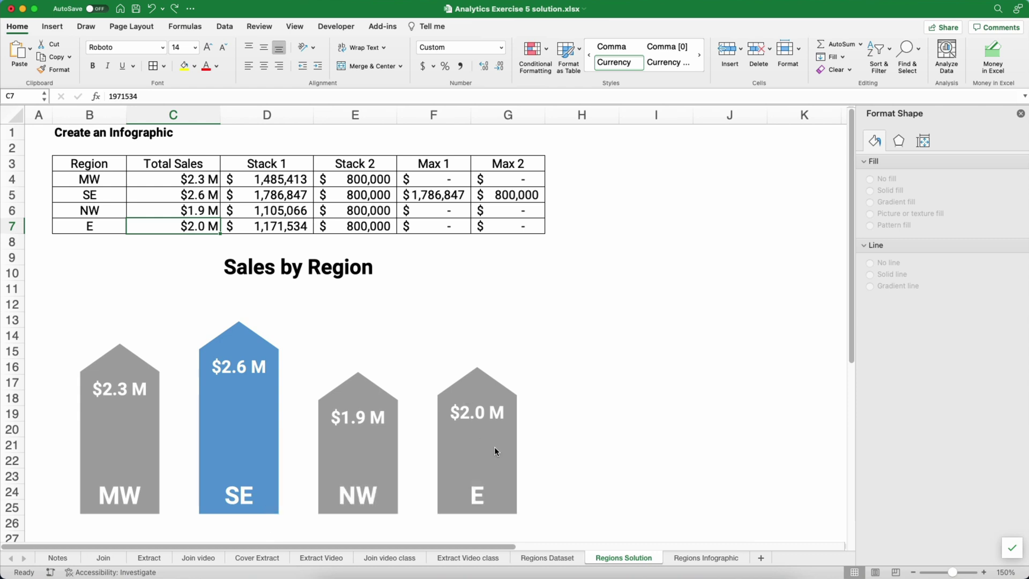
On the Regions Infographic sheet, start F4's formula as =IF(C4=MAX(.
click(688, 553)
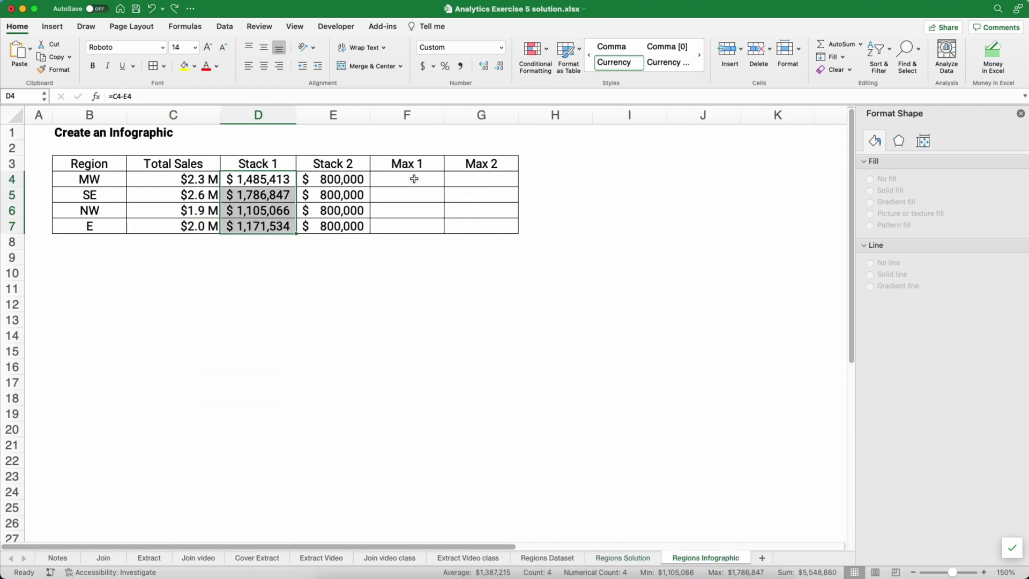
drag(409, 179, 476, 220)
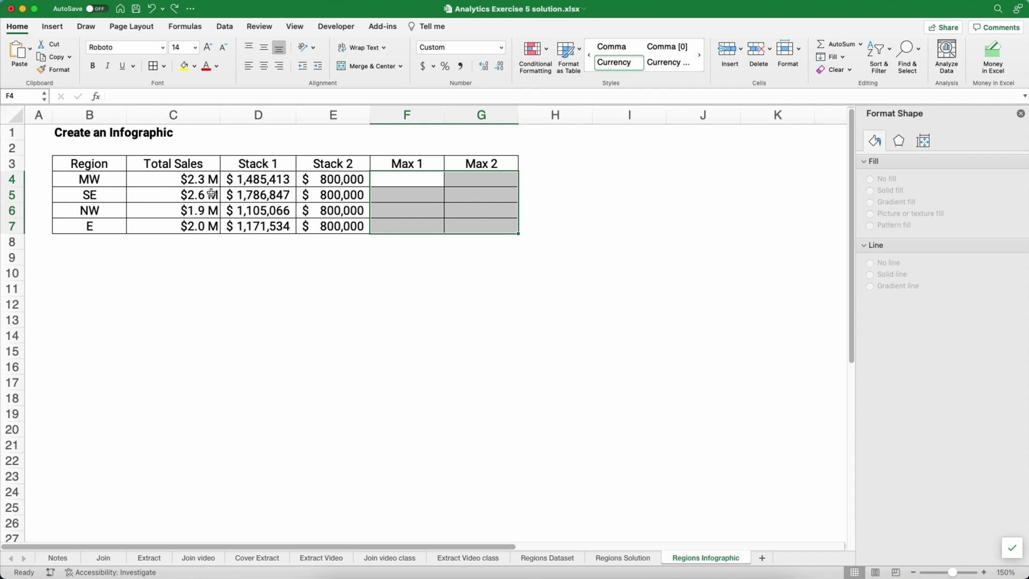
click(418, 178)
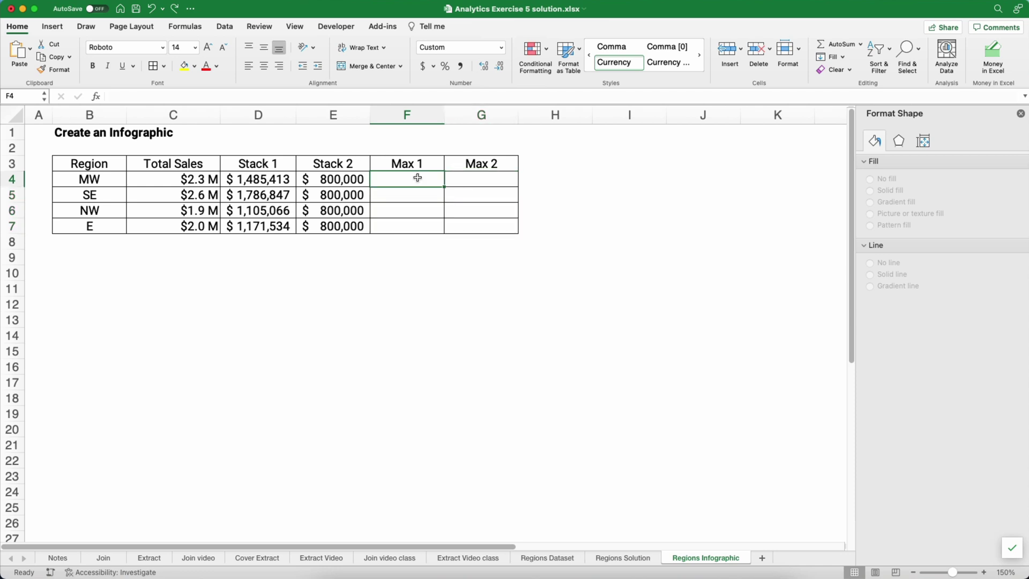
text(=if)
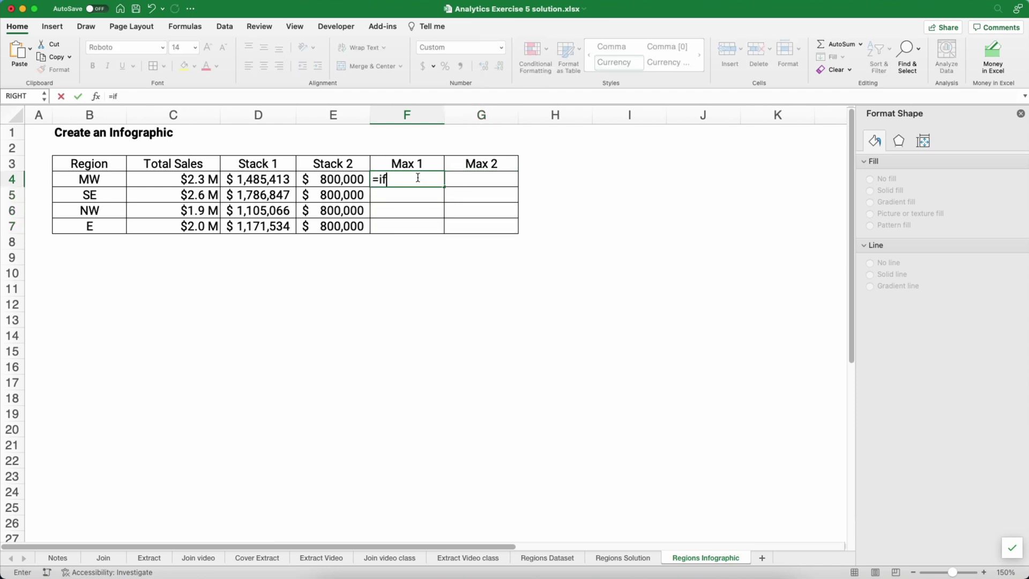
text(()
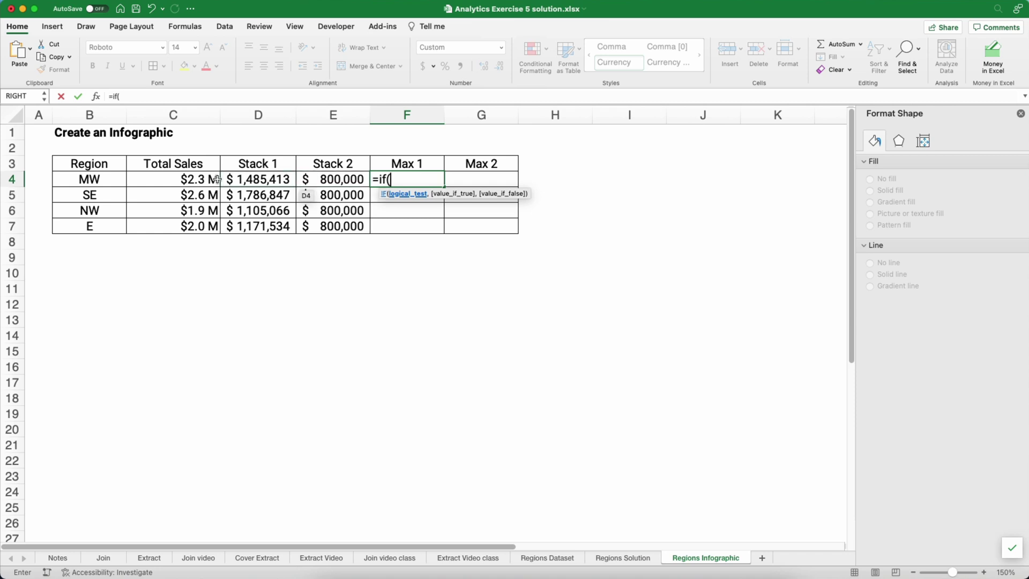
click(210, 180)
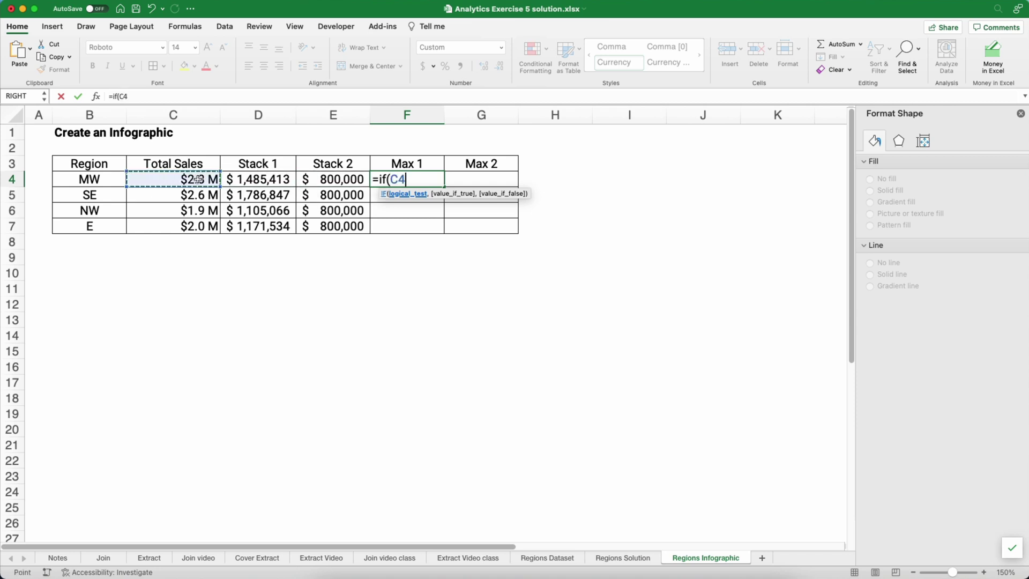
text(=mac)
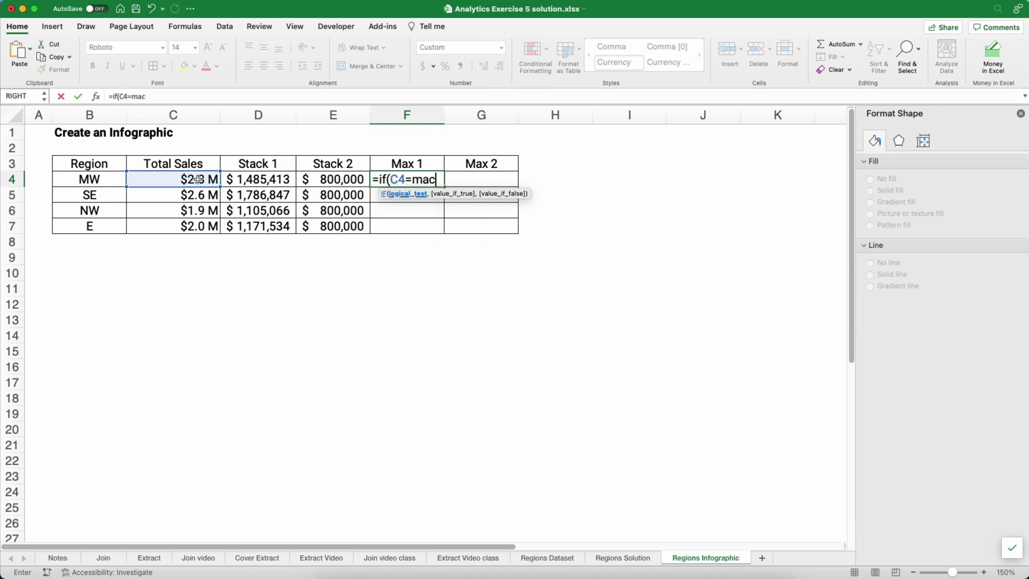
key(BackSpace)
text(x()
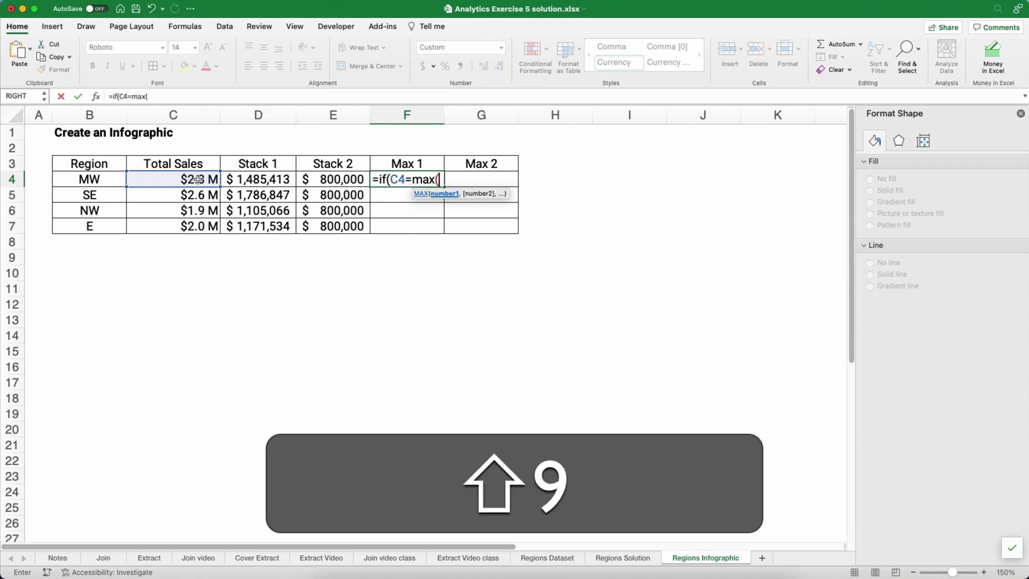
Complete F4 as =IF(C4=MAX($C$4:$C$7),D4,0) and fill it down to F7.
drag(199, 179, 189, 220)
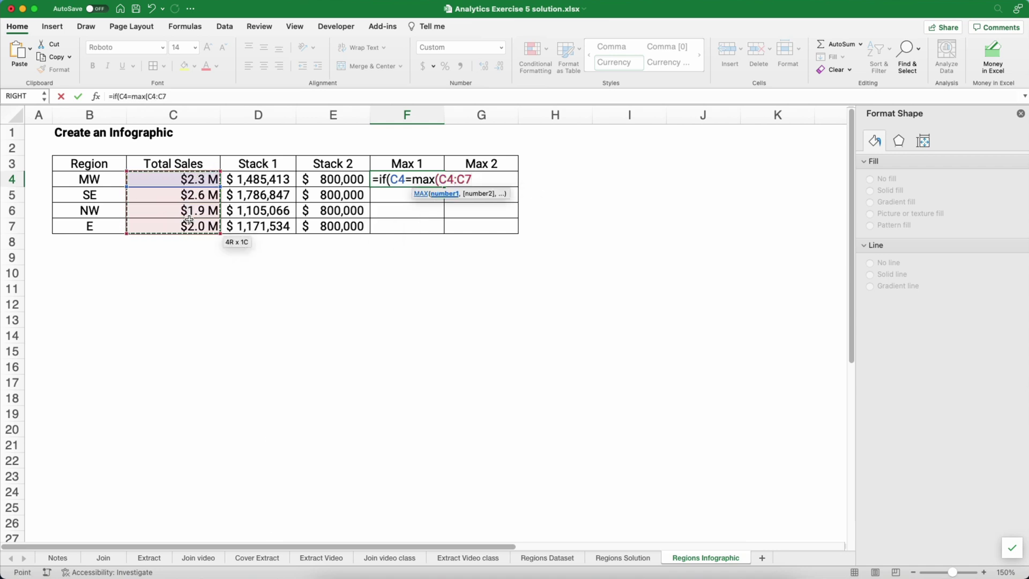
key(F4)
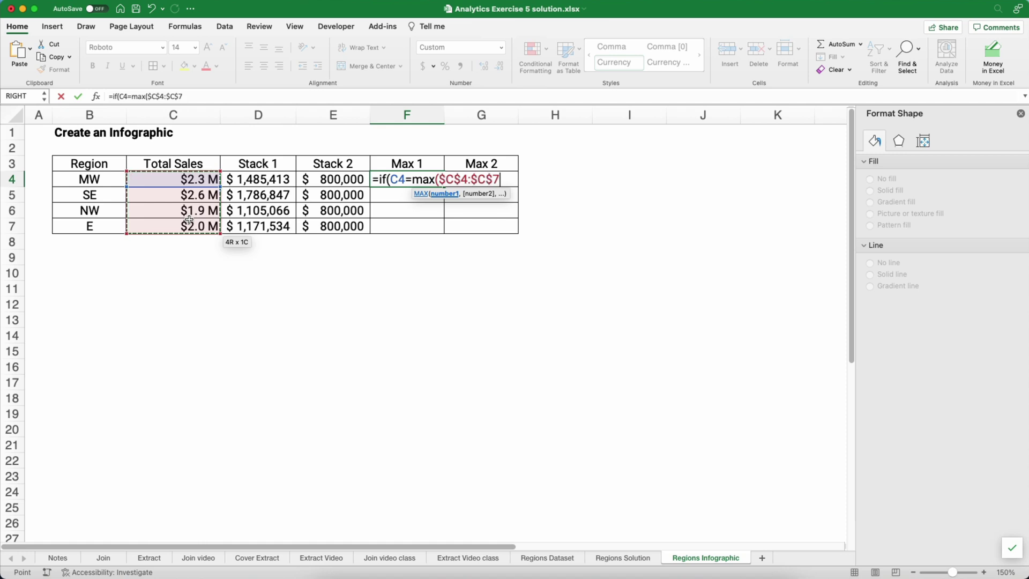
text())
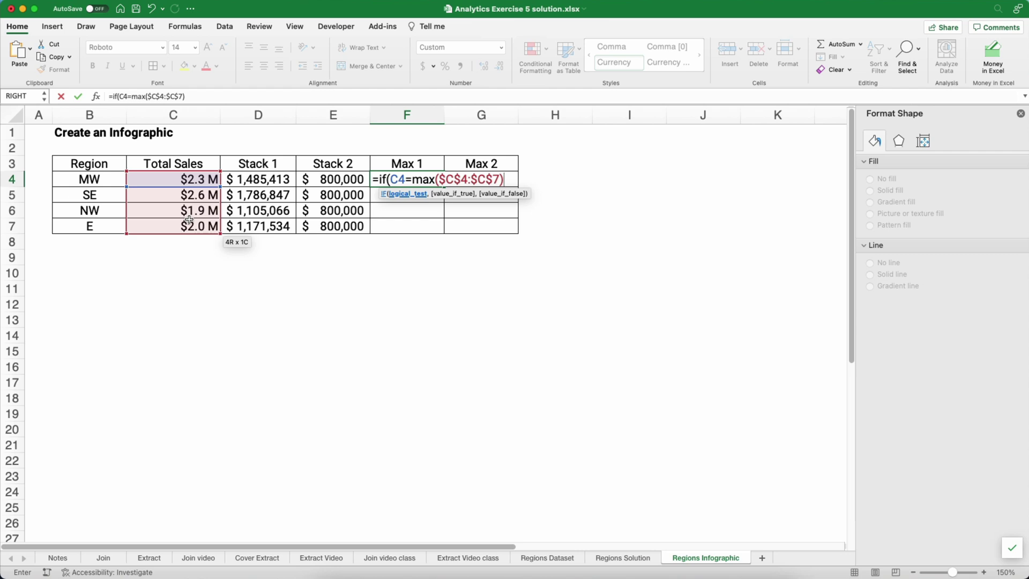
text(,)
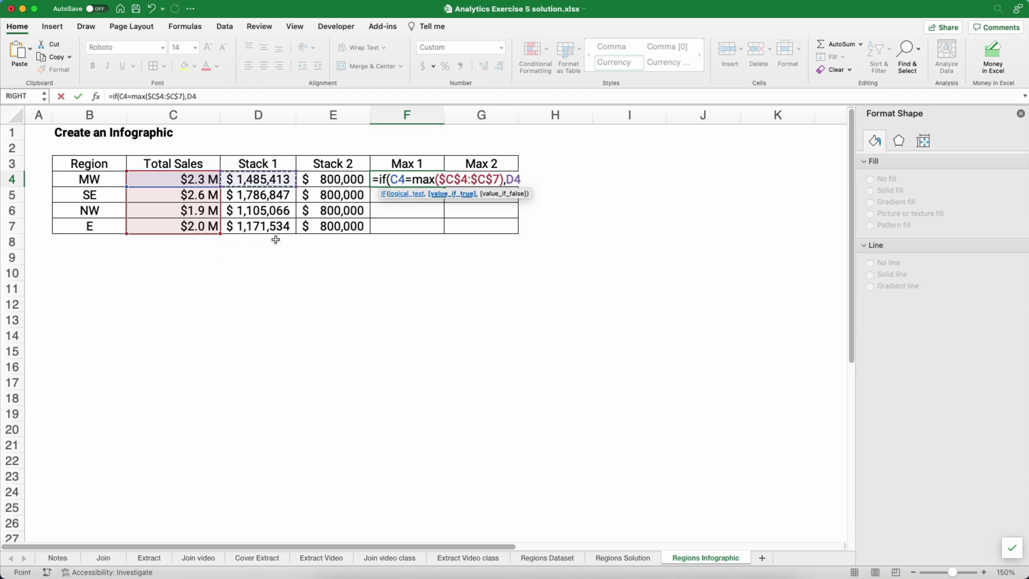
text(,0))
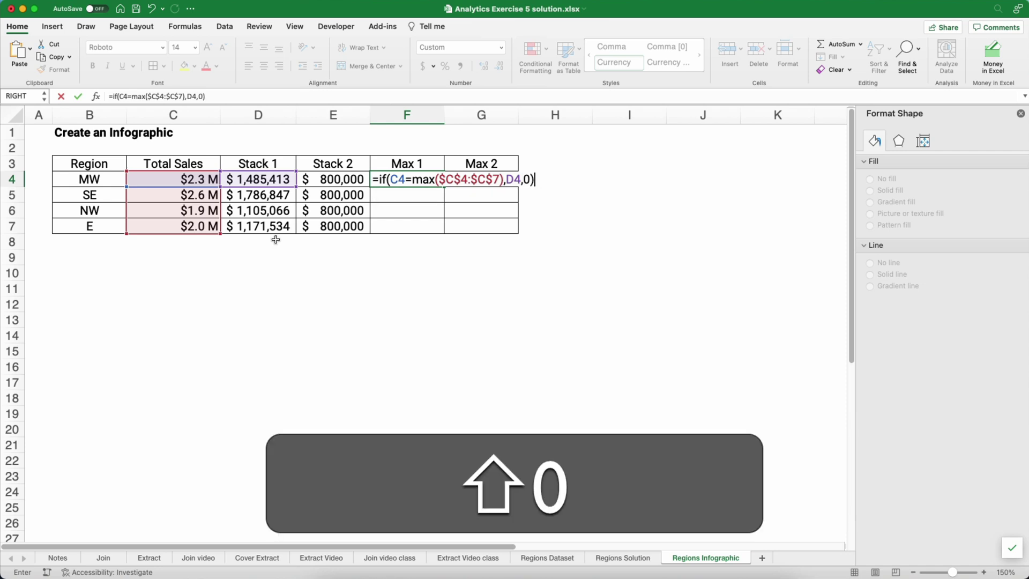
key(Return)
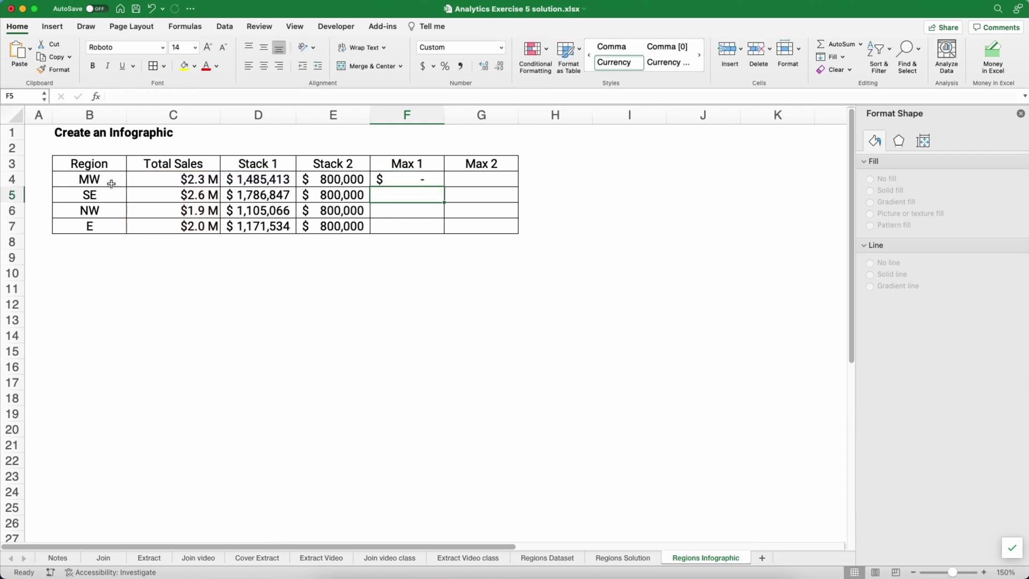
click(423, 179)
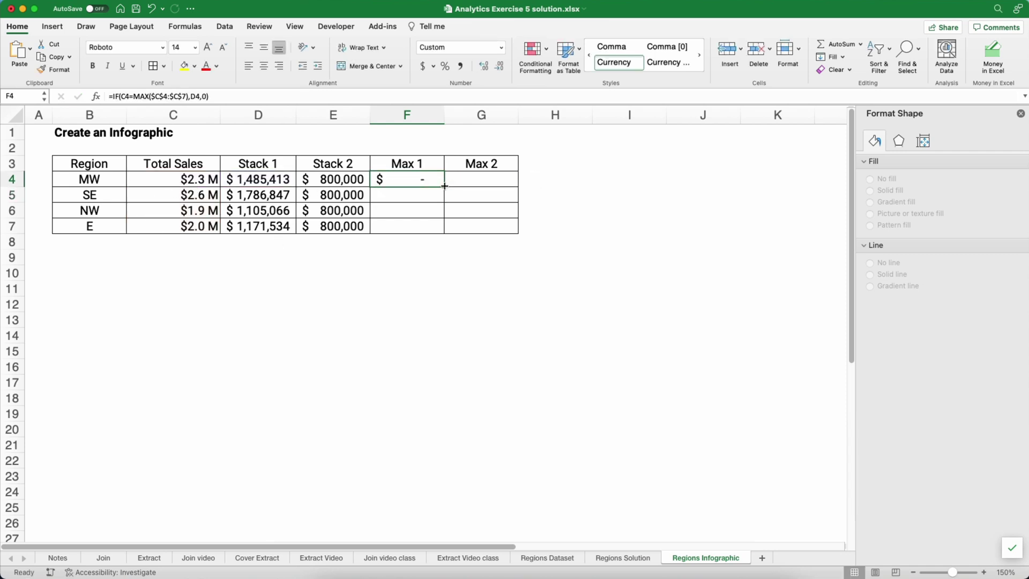
drag(444, 186, 446, 233)
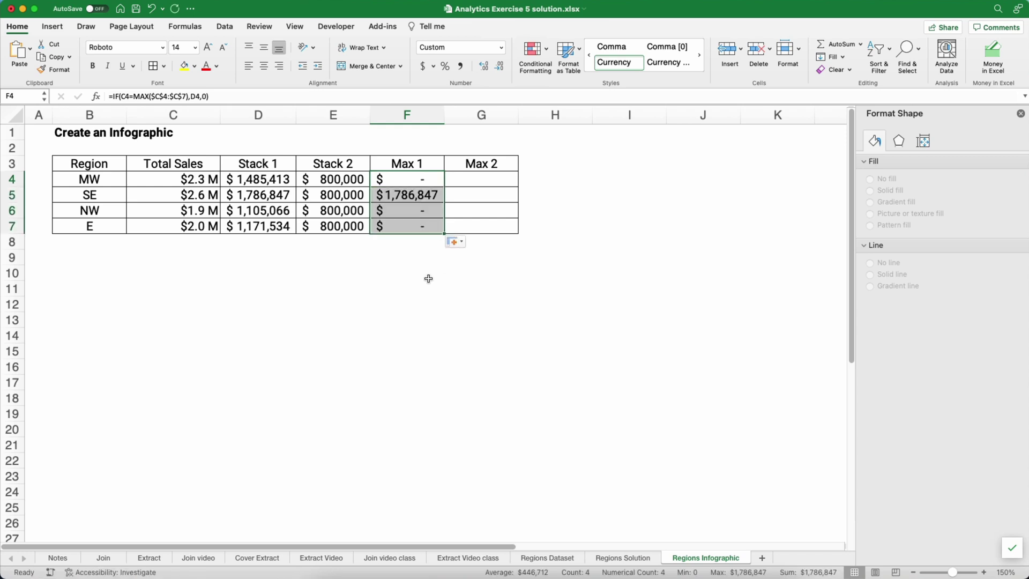
Enter =IF(C4=MAX($C$4:$C$7),E4,0) in Max 2 cell G4.
click(473, 181)
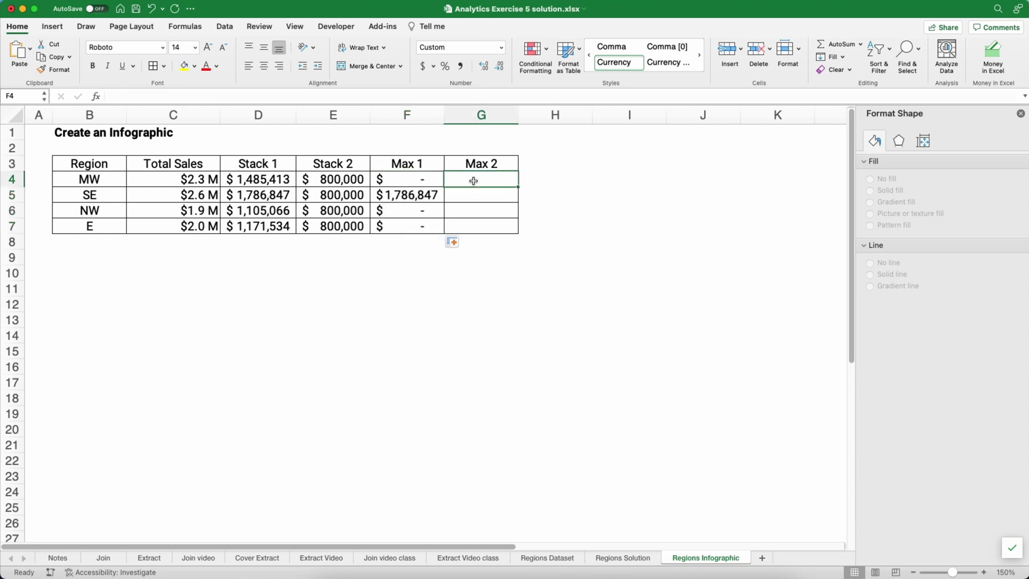
drag(348, 180, 343, 225)
drag(194, 179, 192, 222)
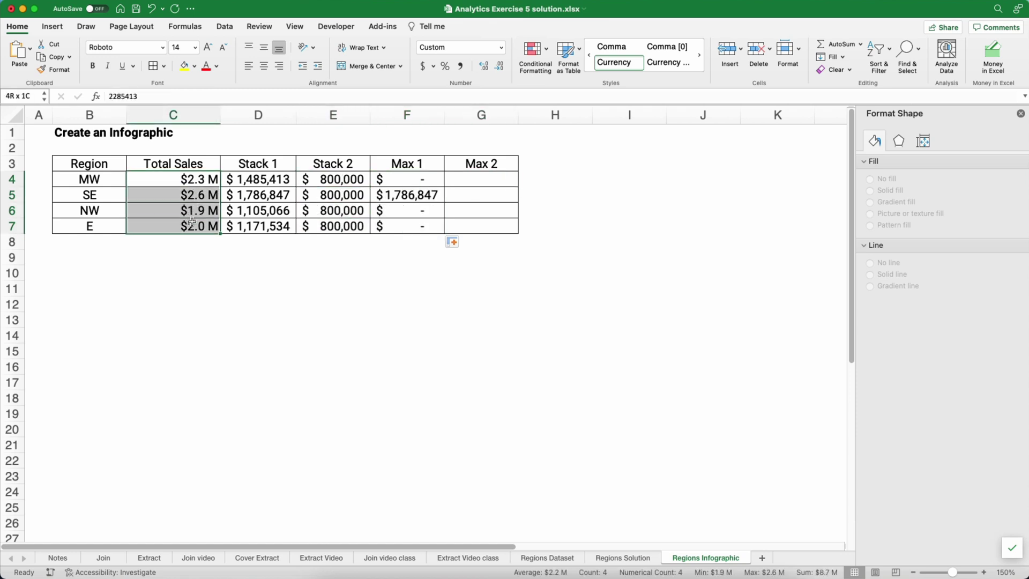
click(461, 179)
text(=if()
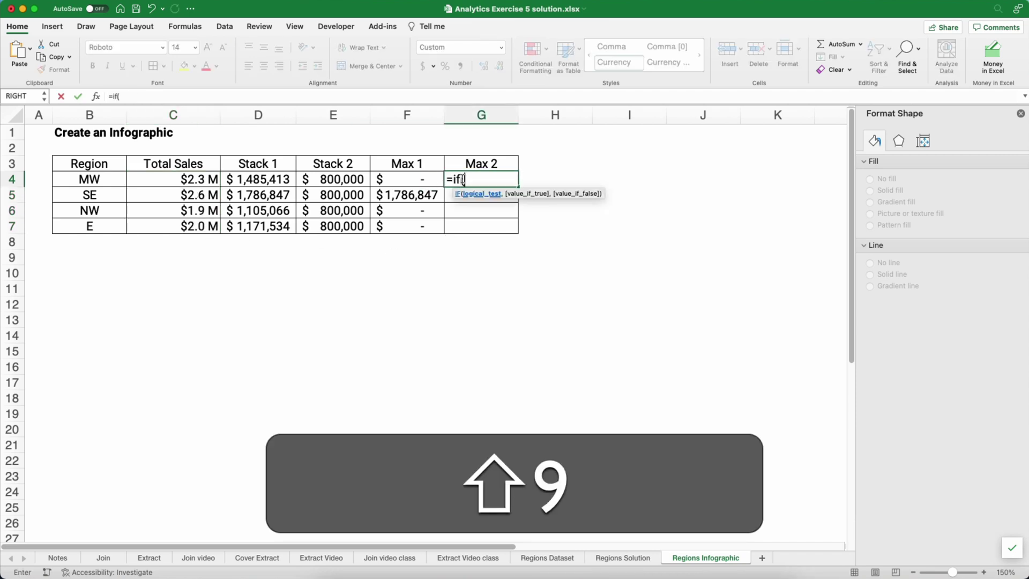
click(172, 181)
text(=ma)
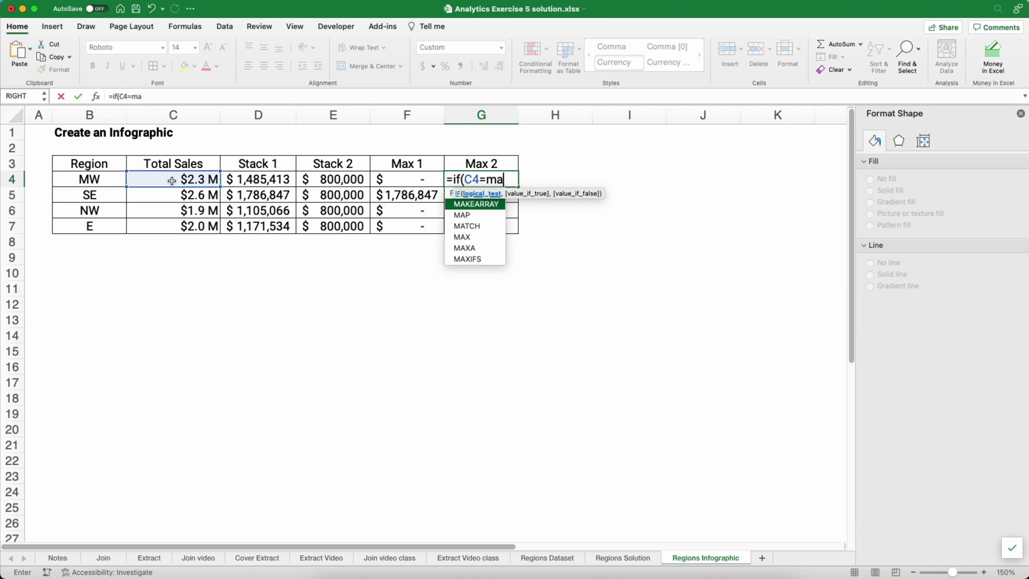
text(x()
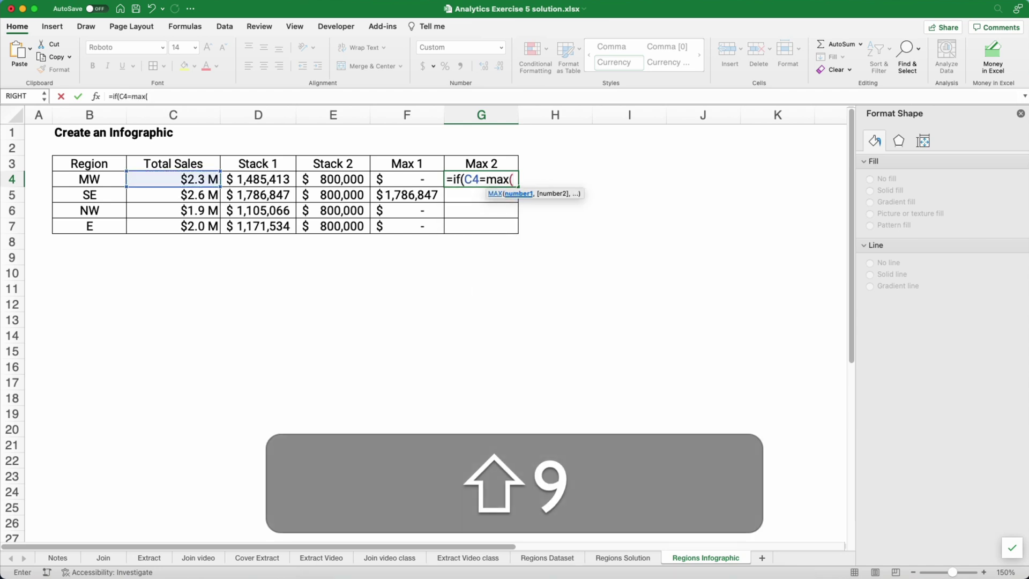
drag(191, 179, 189, 220)
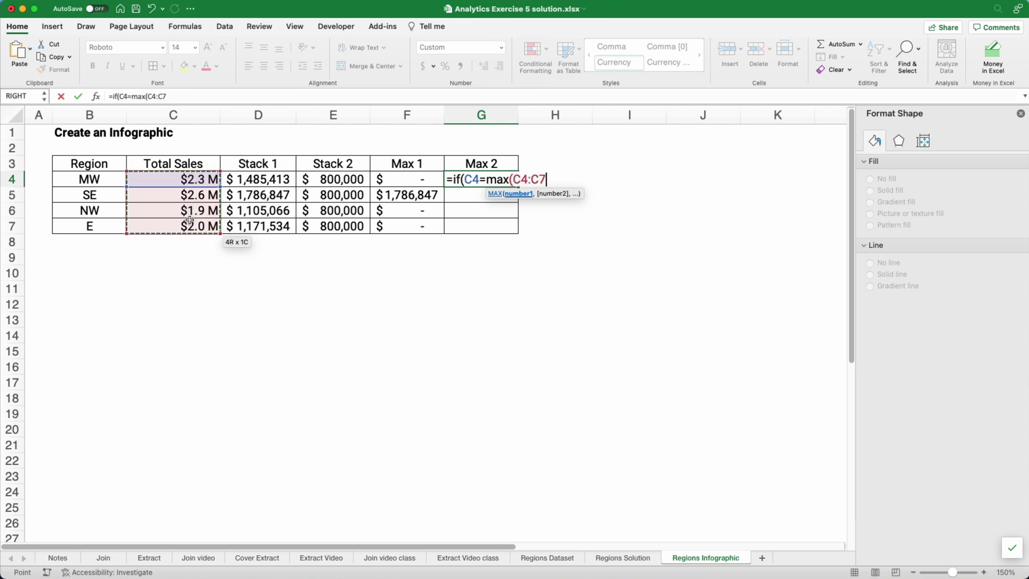
key(F4)
text())
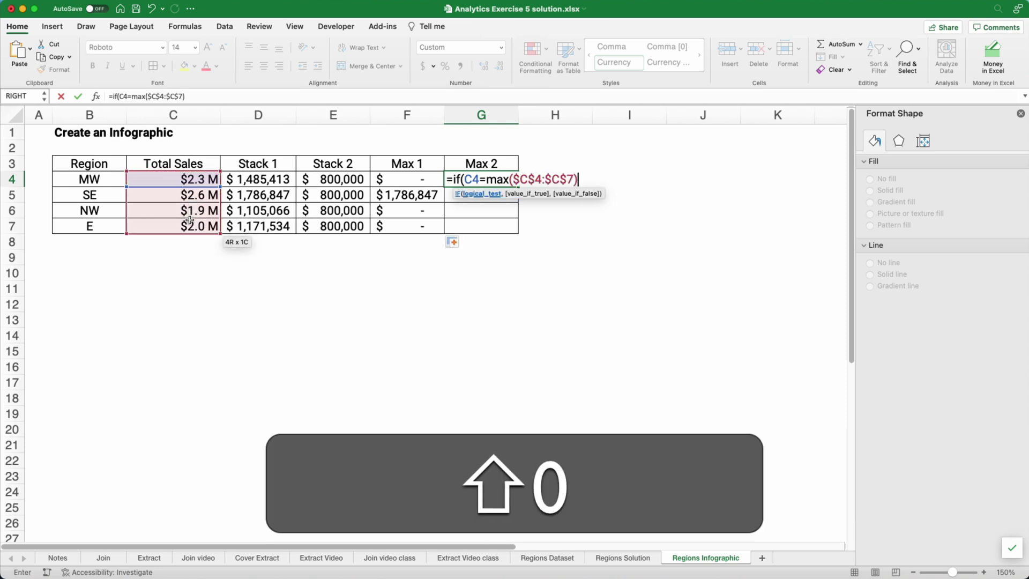
text(,)
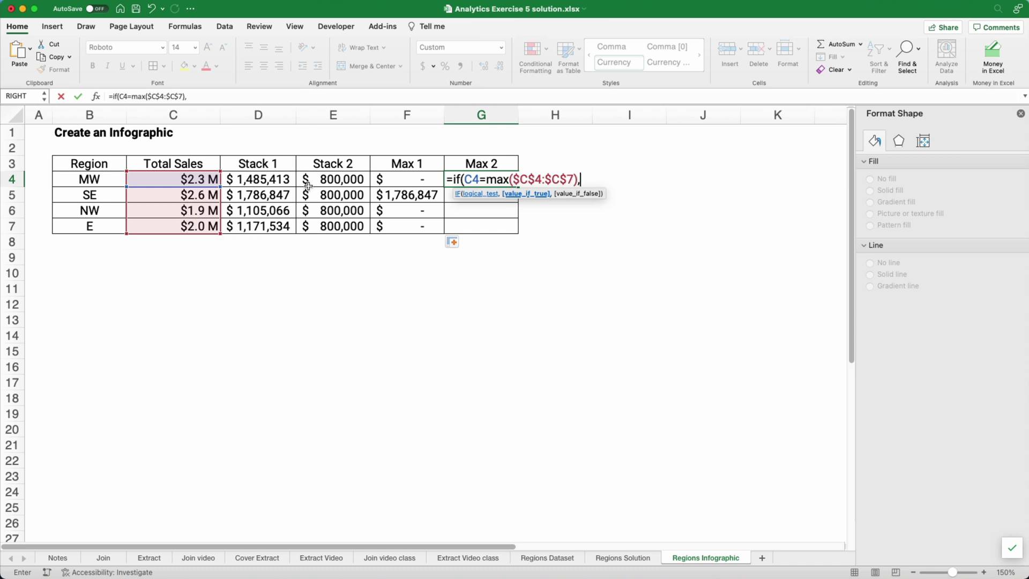
click(323, 179)
text(,0))
key(Return)
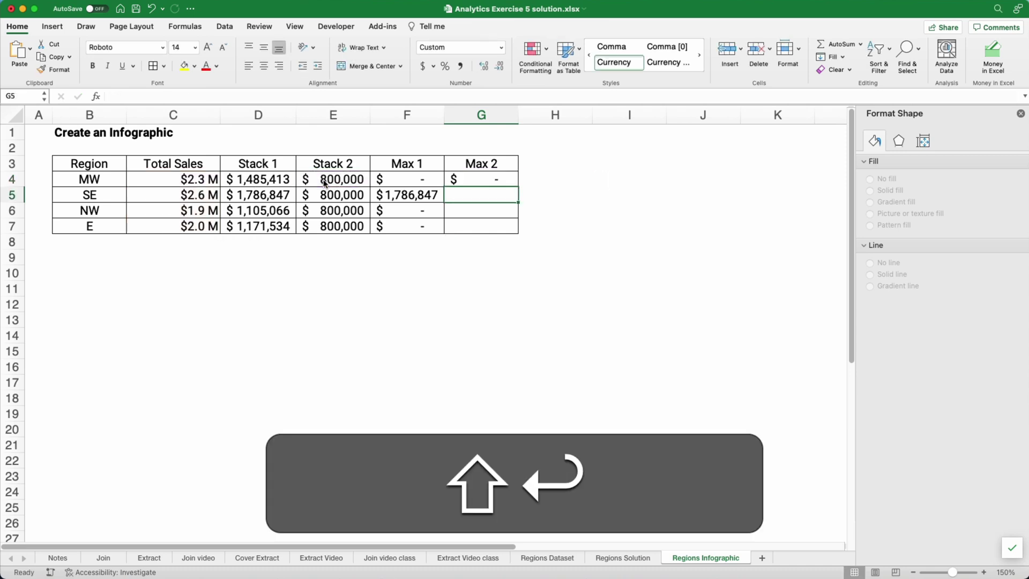
Copy the Max 2 formula down to G7 and check SE's Max values.
click(489, 181)
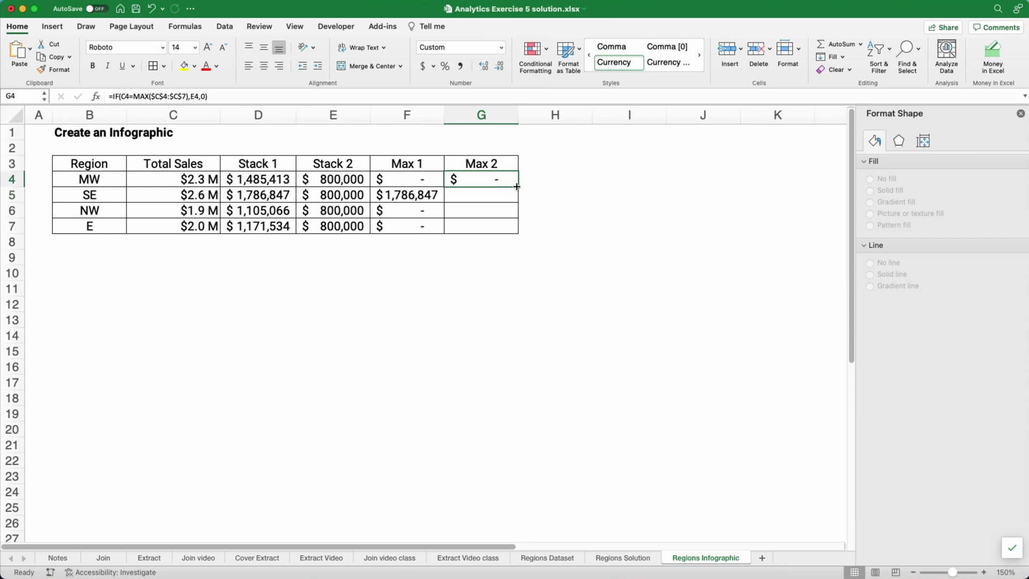
double_click(516, 186)
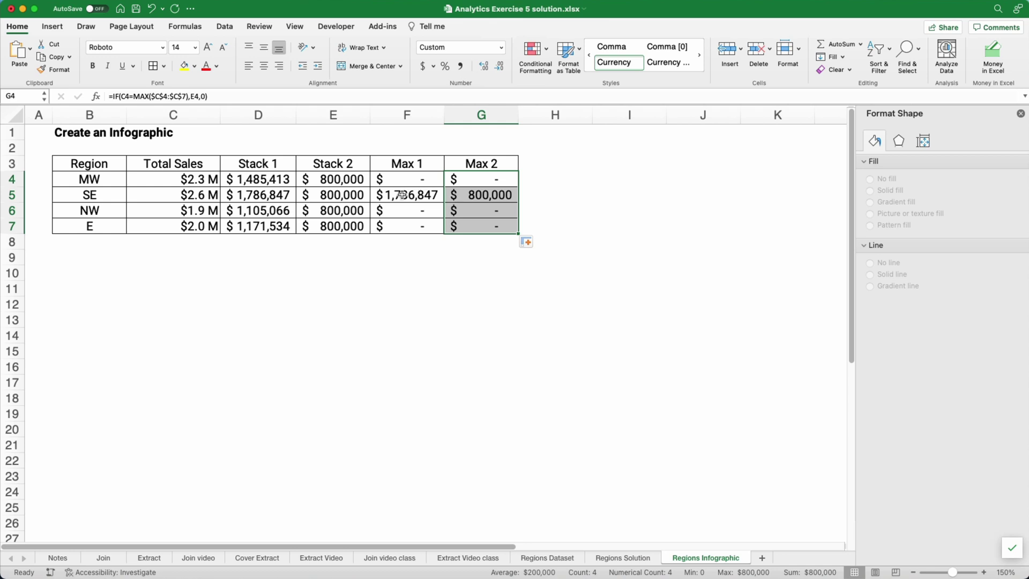
drag(402, 195, 457, 195)
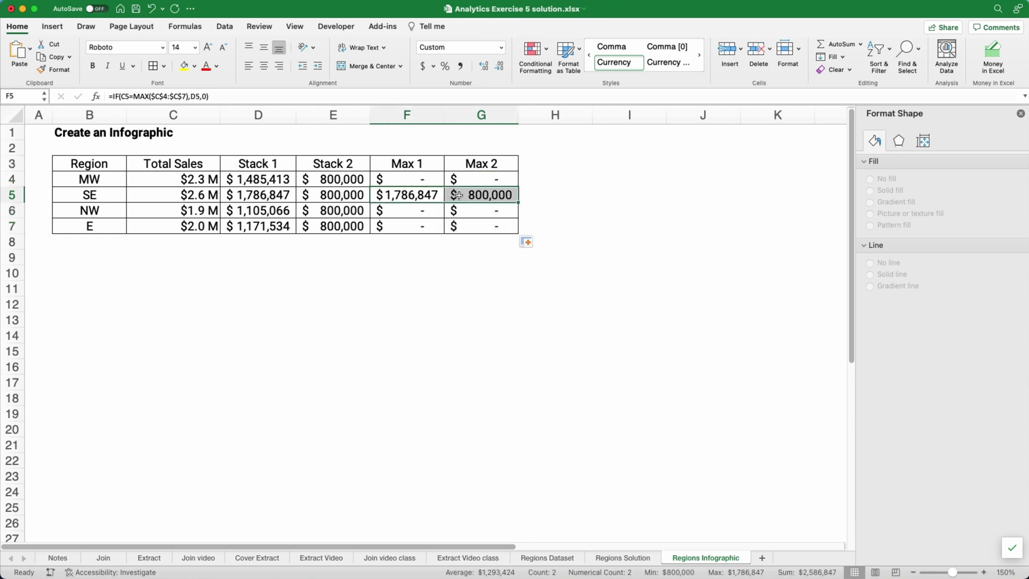
drag(274, 177, 320, 220)
click(162, 223)
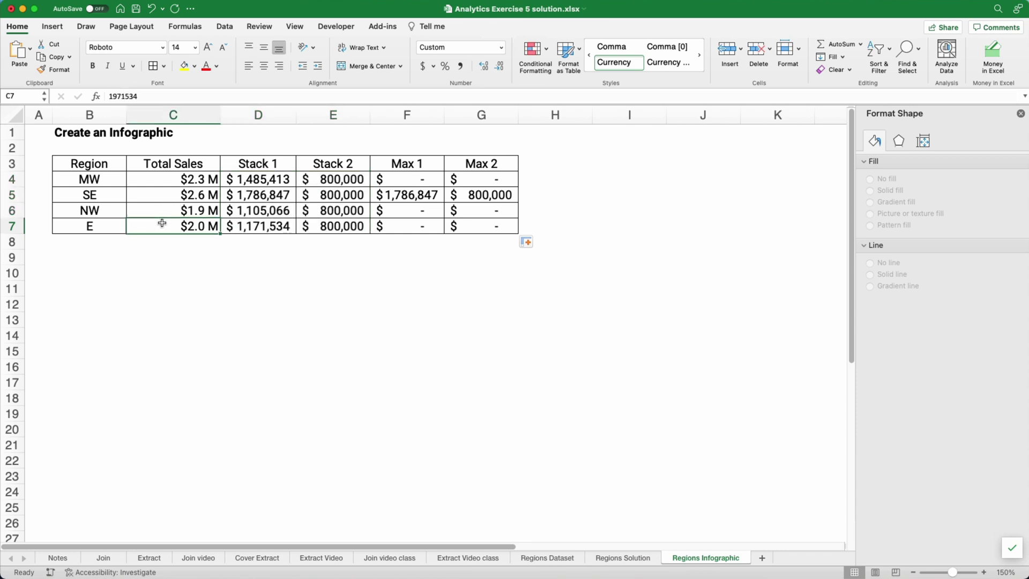
text(4500000)
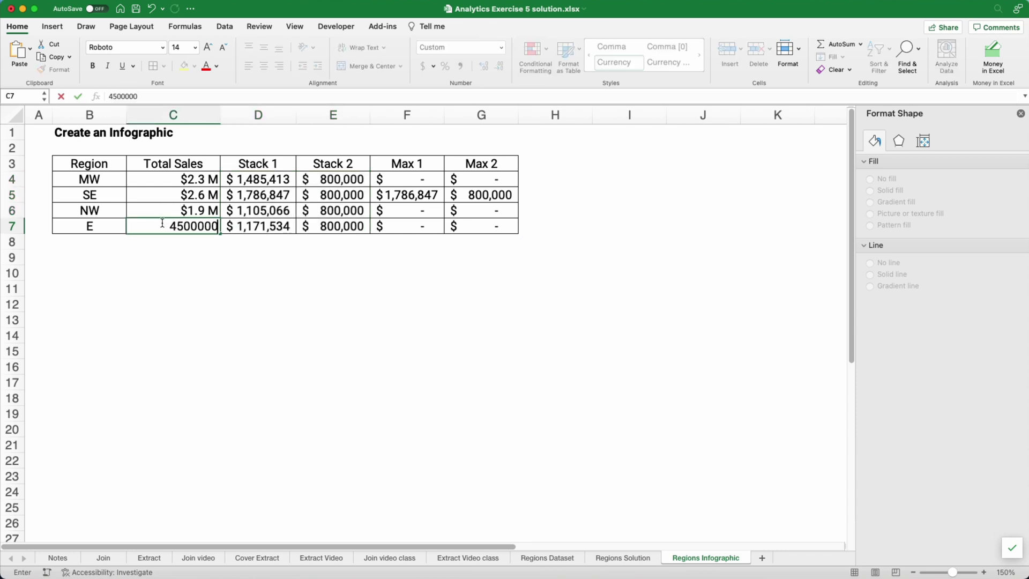
key(Return)
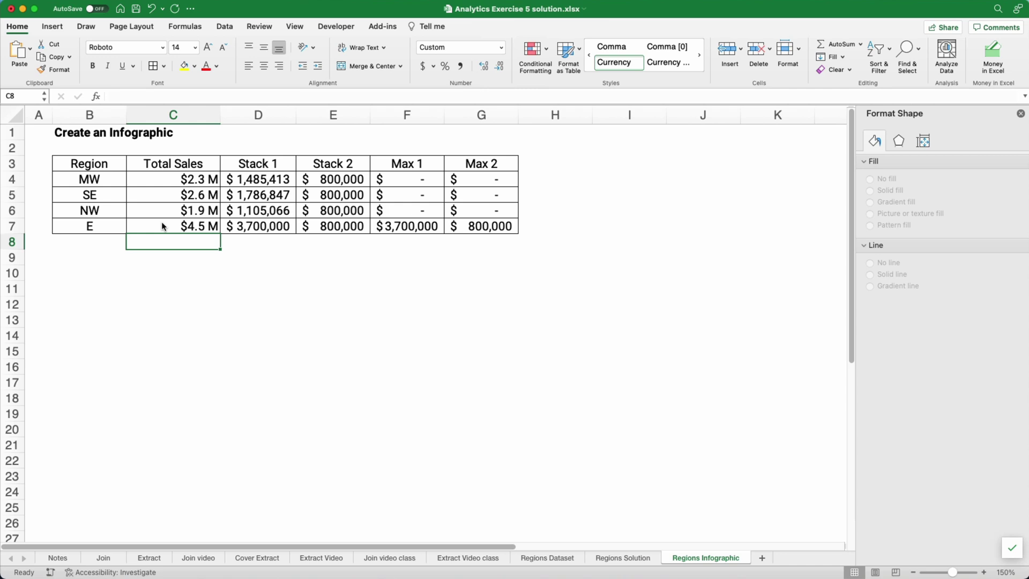
key(super+z)
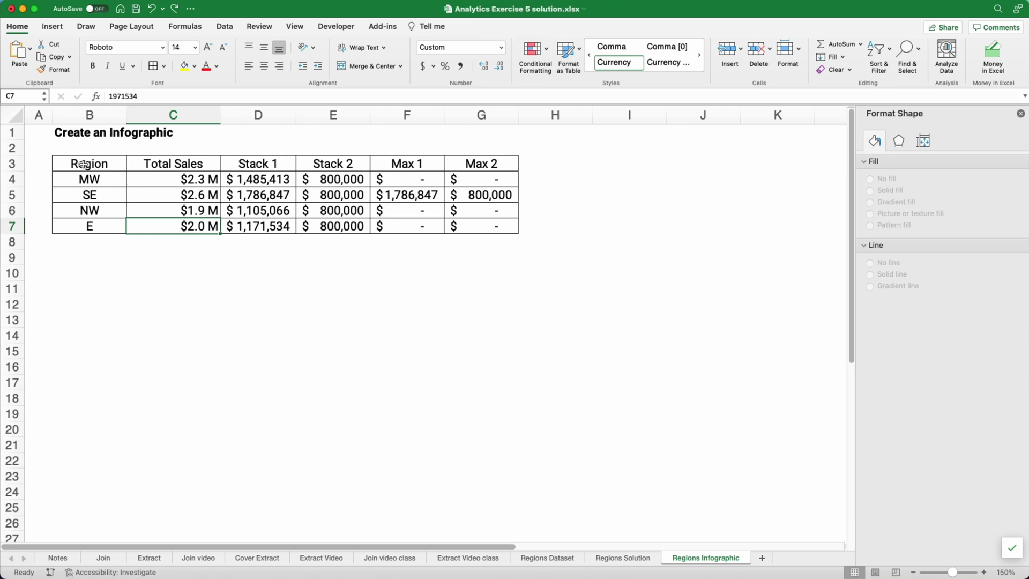
Insert a stacked column chart of B3:G7, placed and enlarged below the table.
mouse_move(83, 164)
mouse_down()
mouse_move(289, 182)
mouse_move(470, 220)
mouse_up()
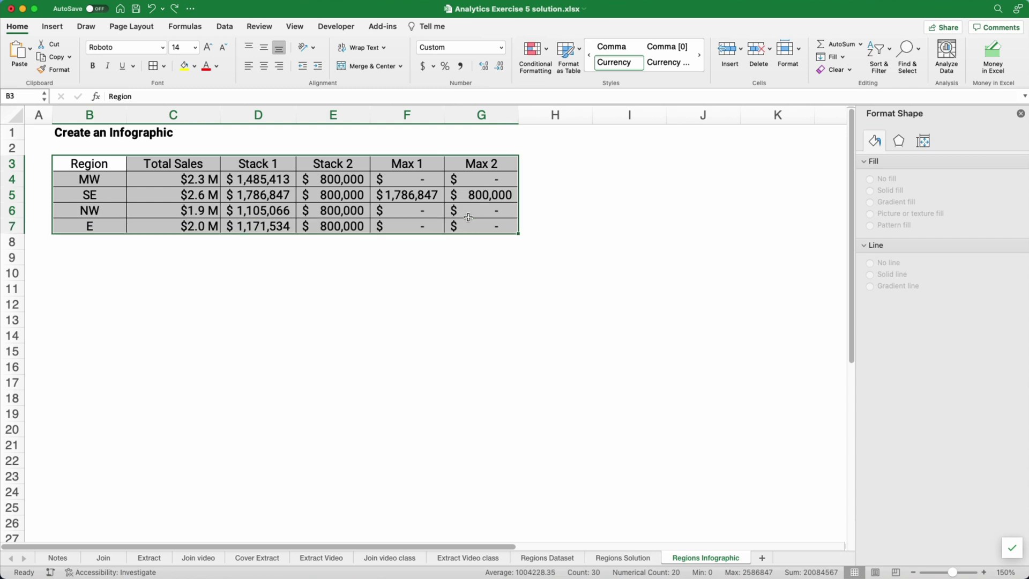
click(56, 30)
click(538, 44)
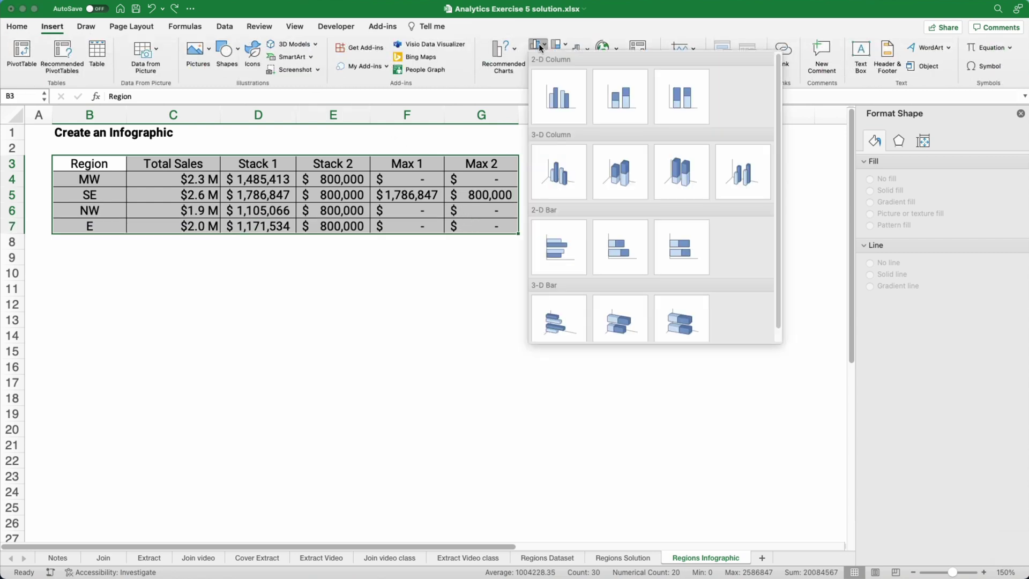
click(610, 100)
drag(345, 234, 110, 248)
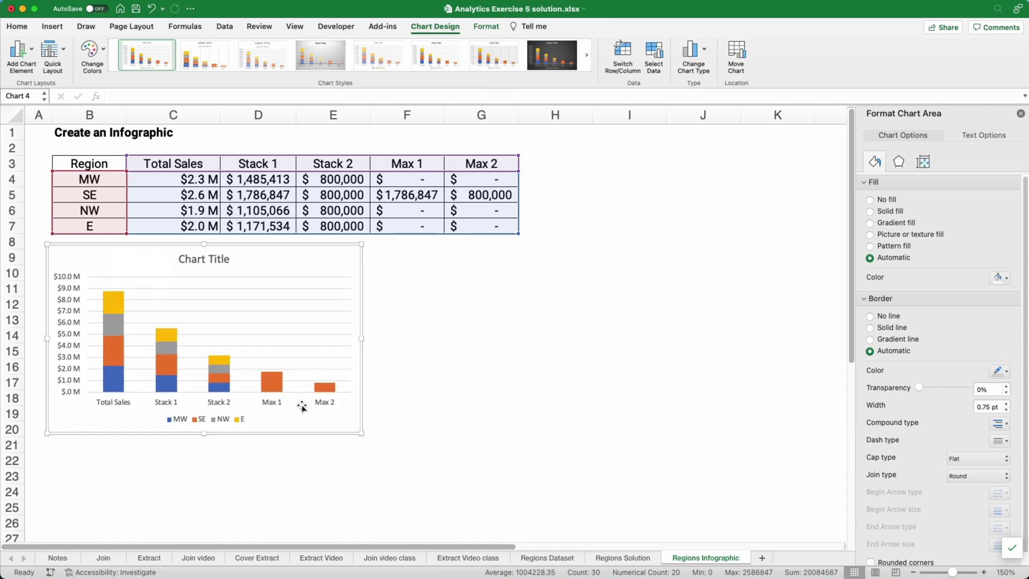
drag(361, 433, 514, 471)
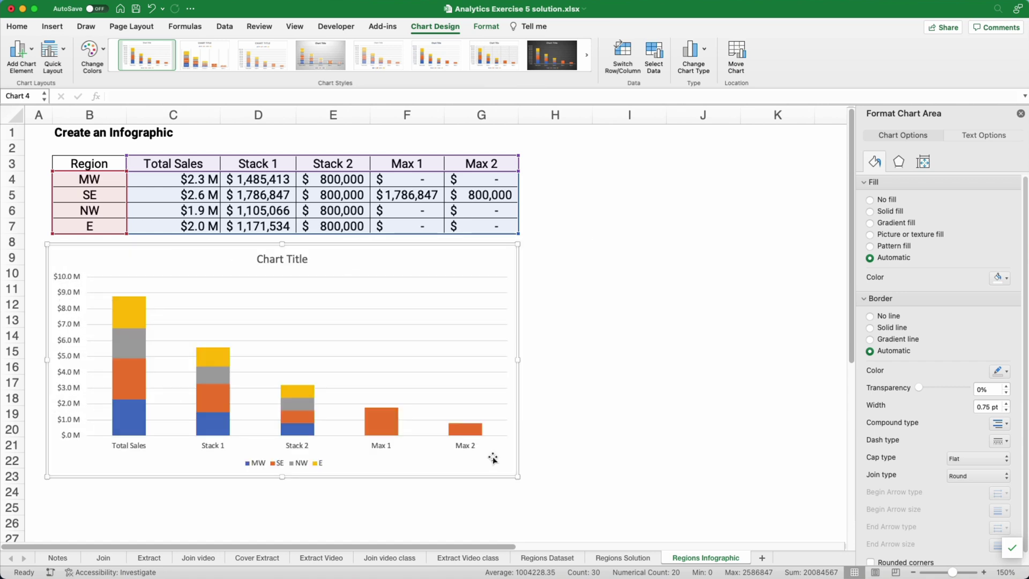
In Select Data, switch rows and columns and remove the Total Sales series.
click(255, 318)
right_click(255, 318)
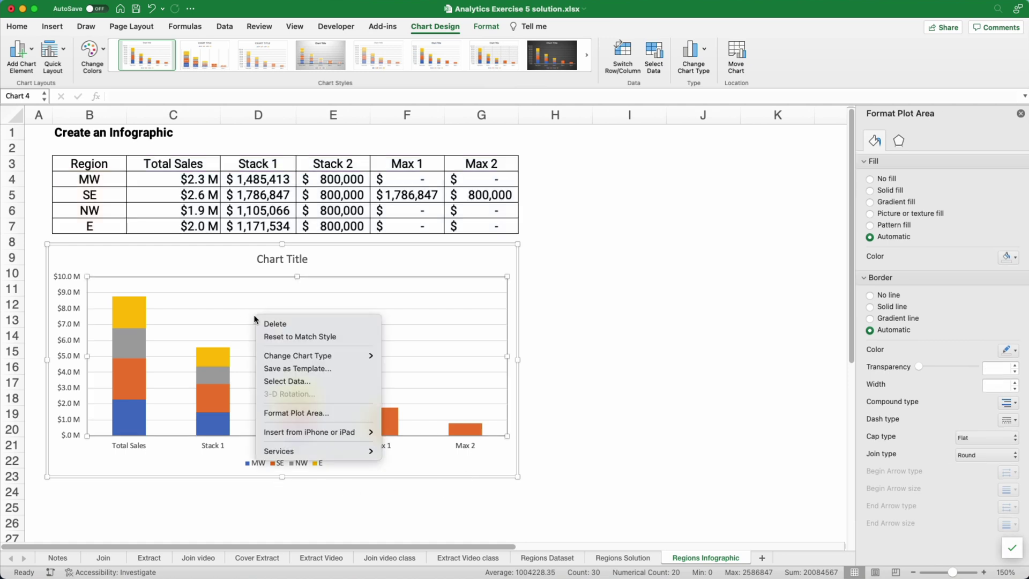
click(281, 377)
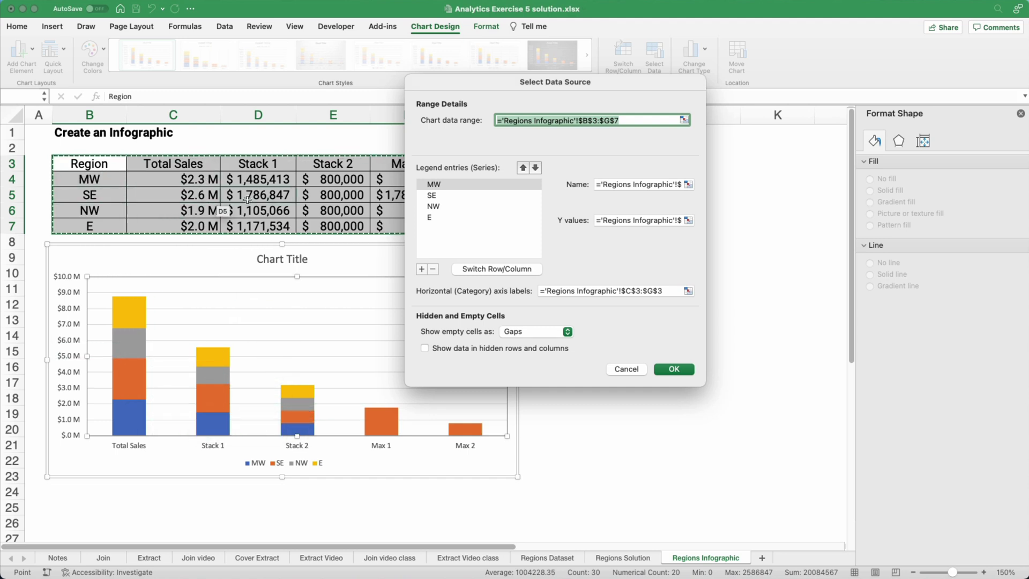
click(493, 269)
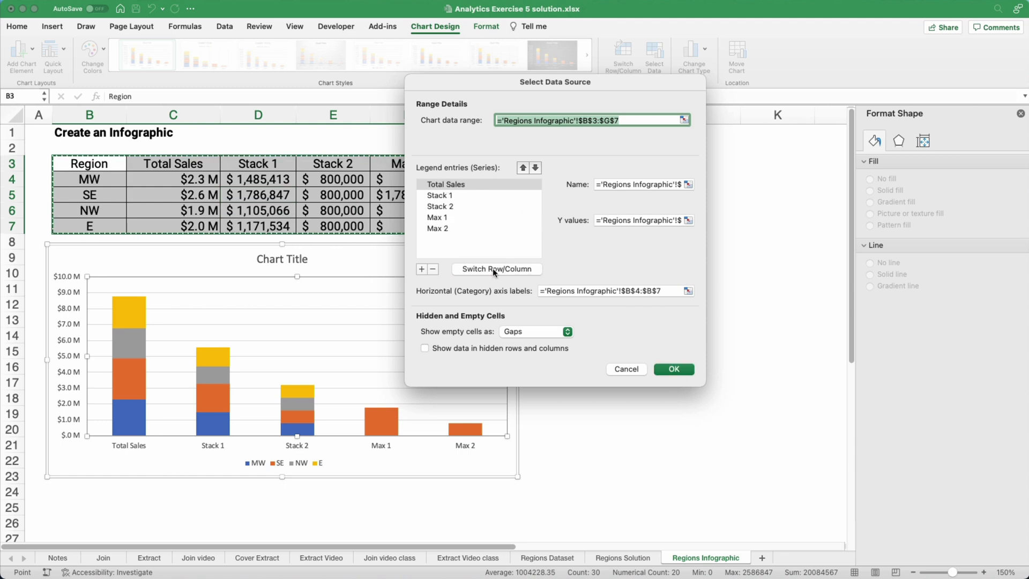
click(434, 185)
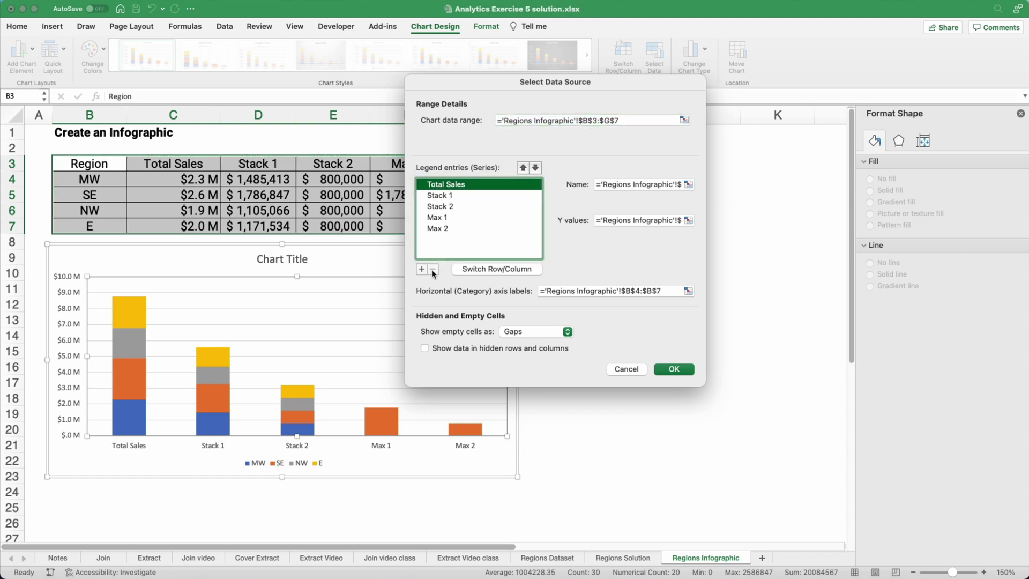
click(433, 269)
Confirm the chart data and plot the Max 1 series on the secondary axis.
click(670, 370)
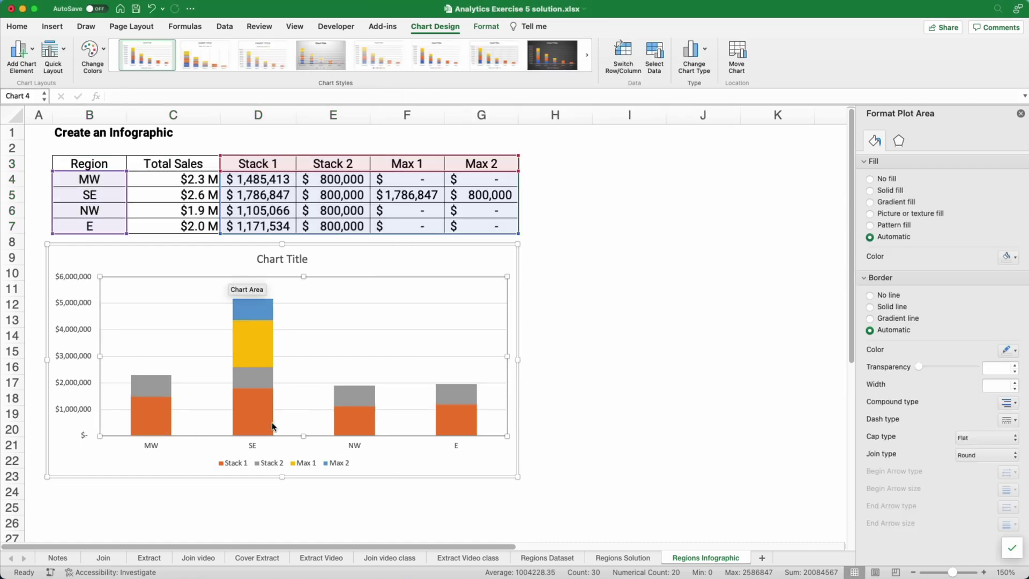
mouse_move(464, 422)
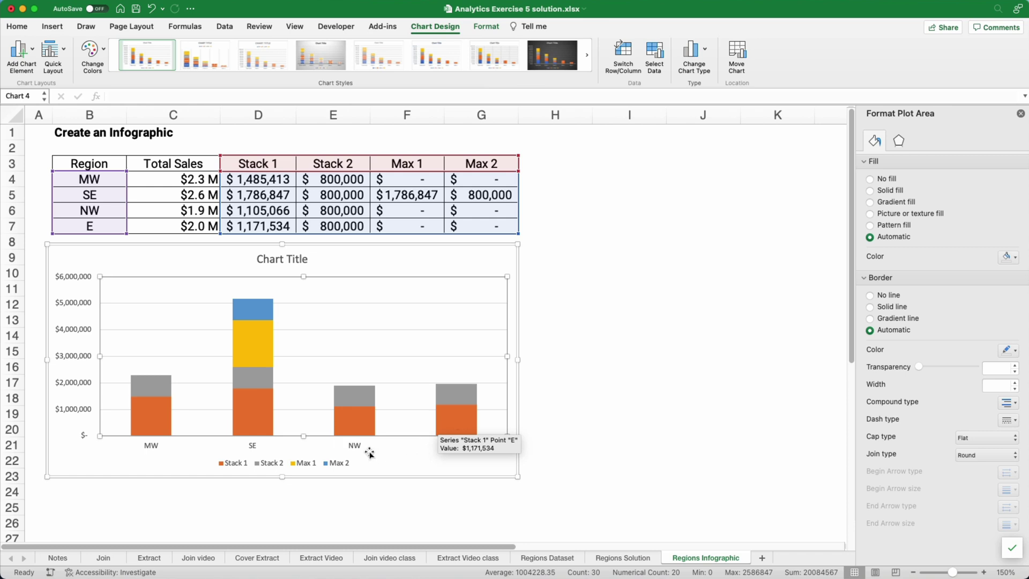
mouse_move(349, 390)
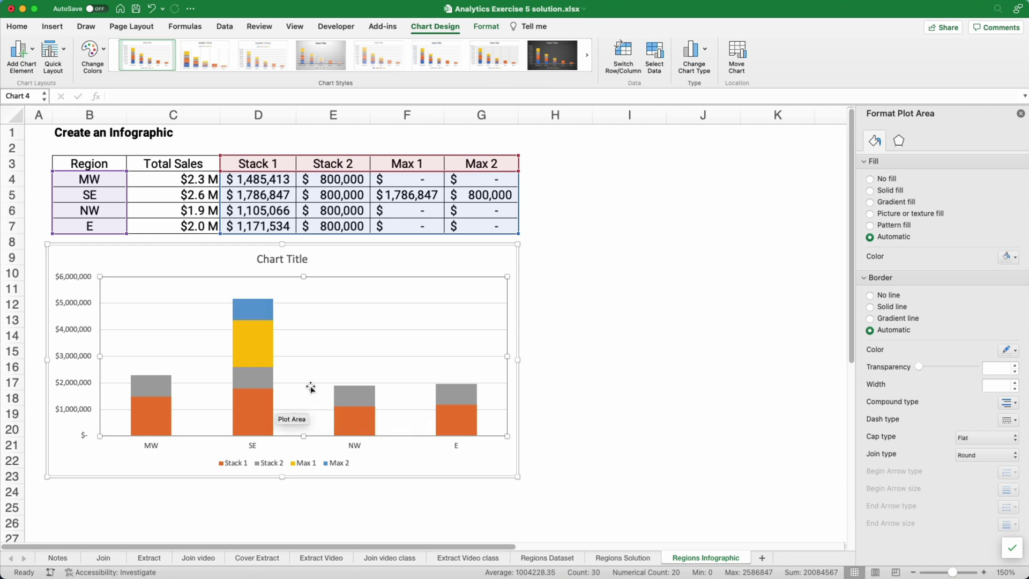
click(249, 339)
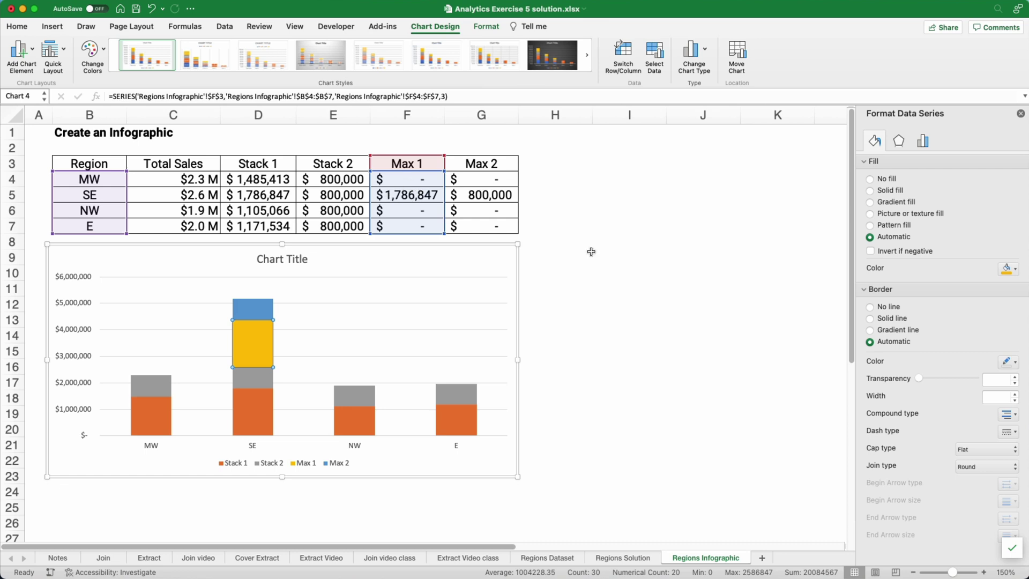
click(923, 142)
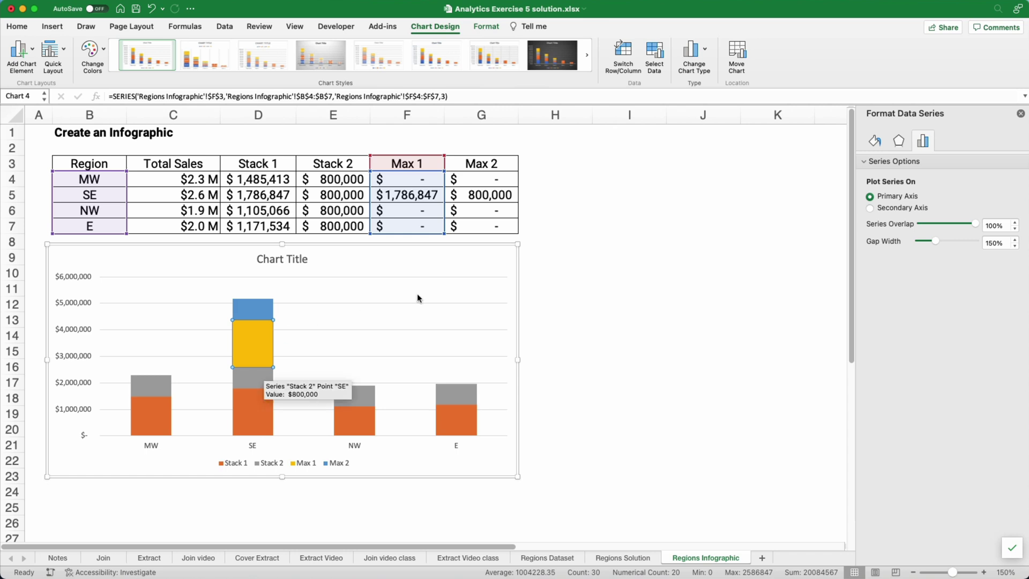
click(870, 209)
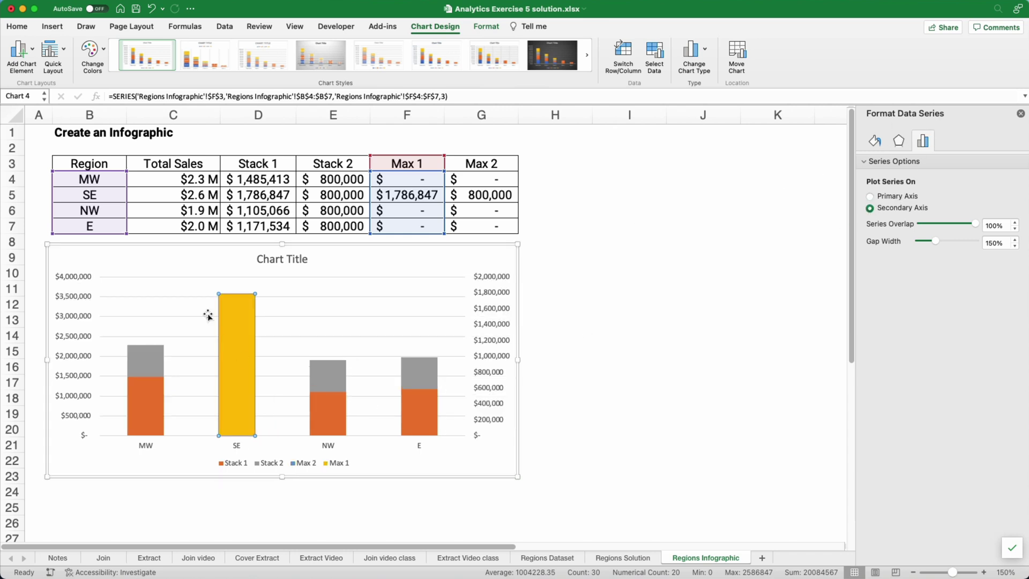
Hide the secondary vertical axis and move Max 2 to the secondary axis too.
click(33, 52)
mouse_move(43, 70)
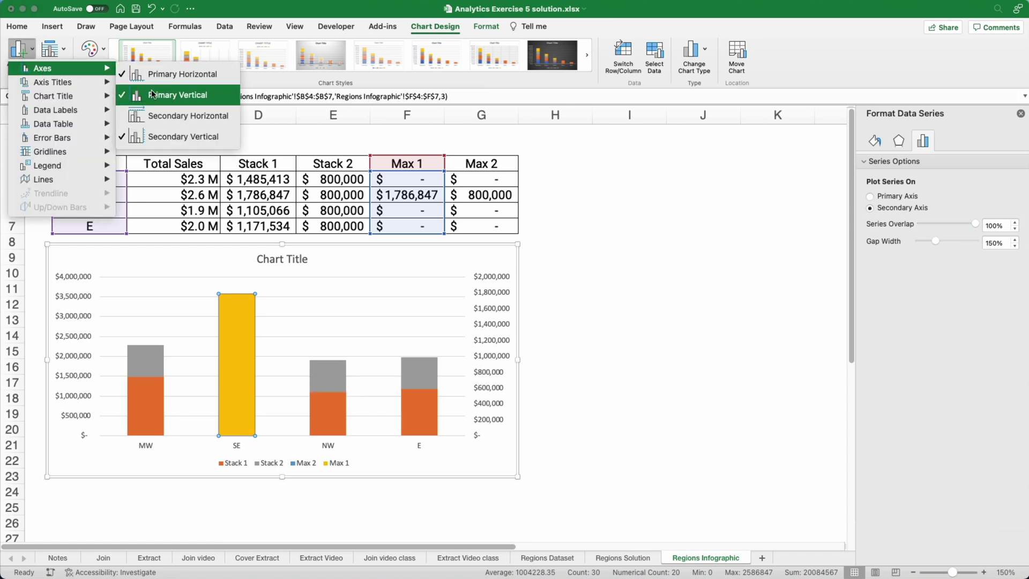
click(171, 138)
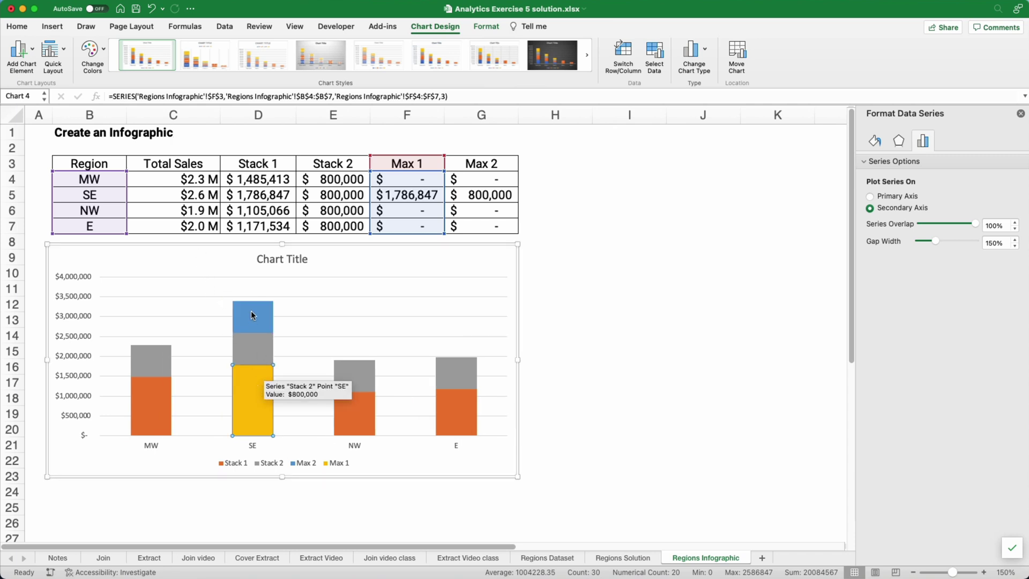
click(250, 311)
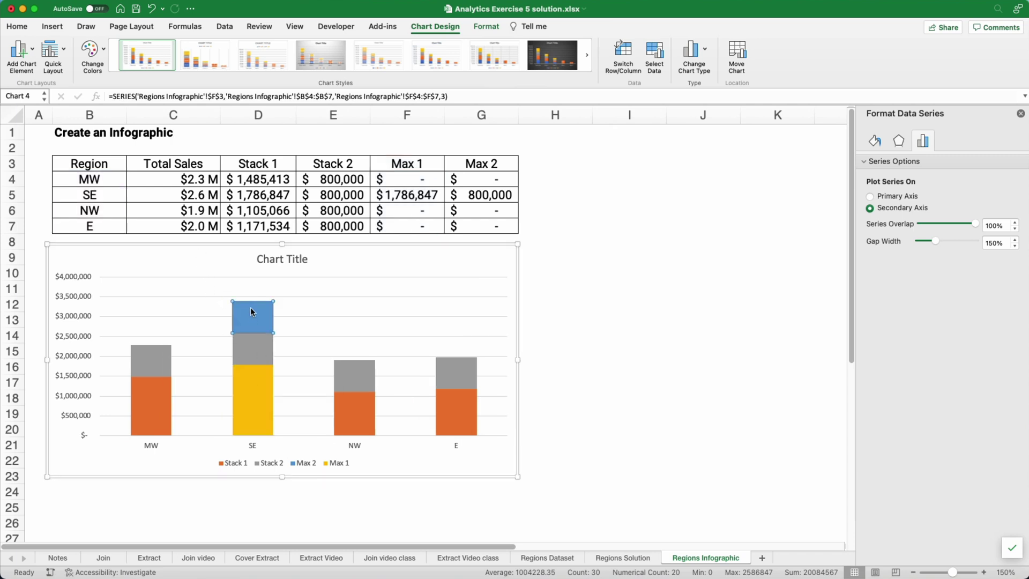
click(869, 208)
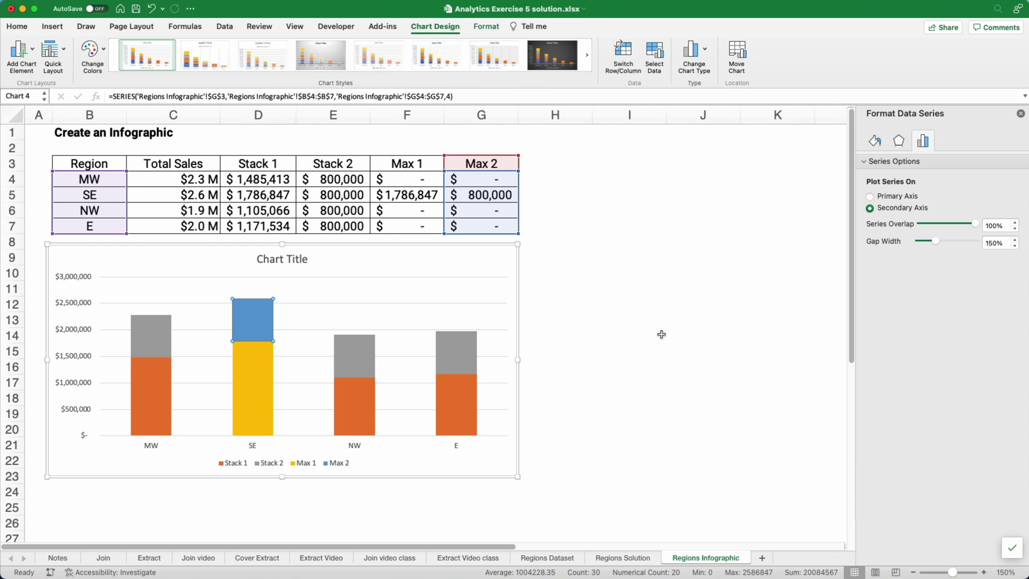
Undo the mistaken 4500000 entry in C7, restoring E's $2.0 M total.
click(180, 227)
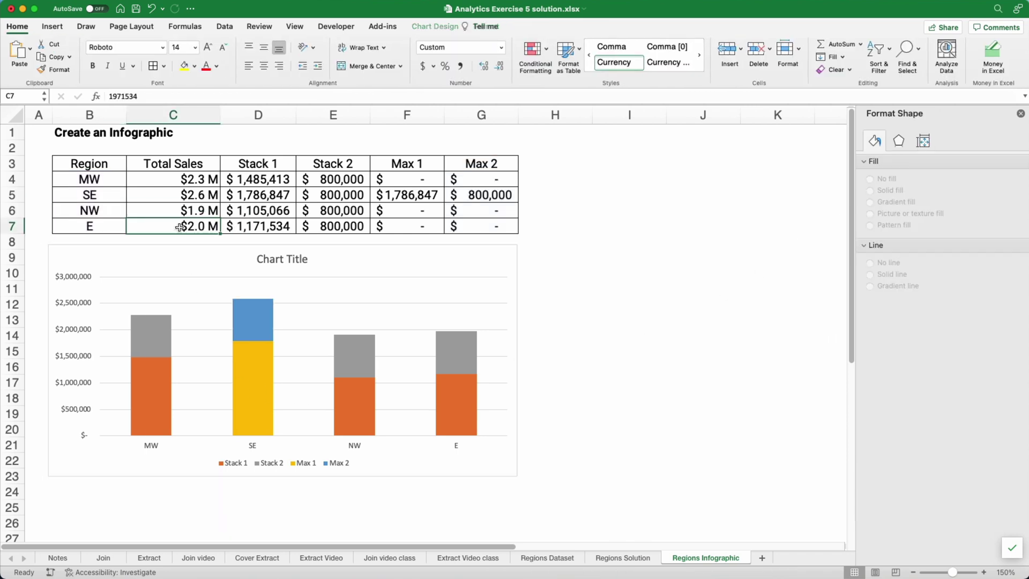
text(4500000)
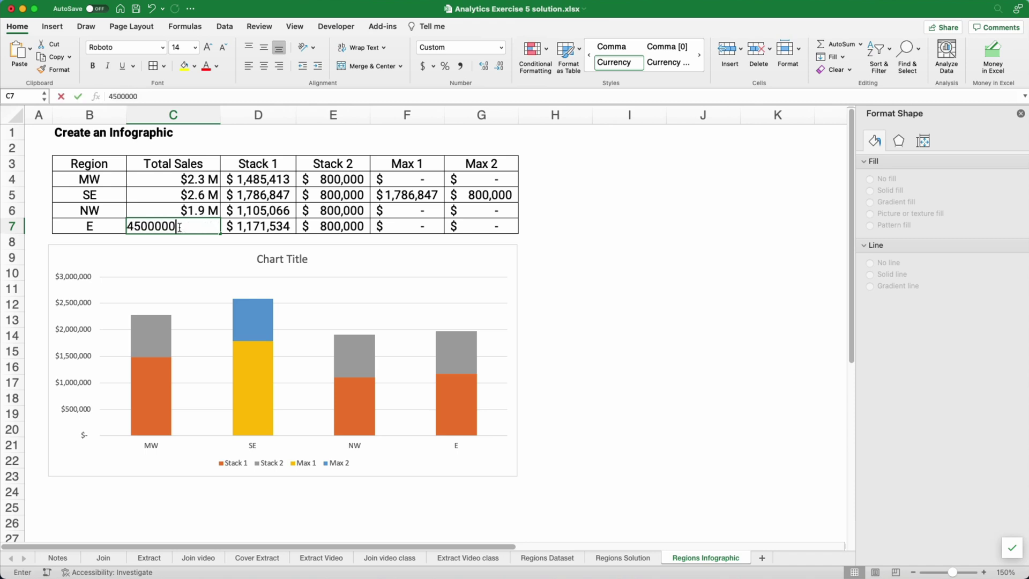
key(Return)
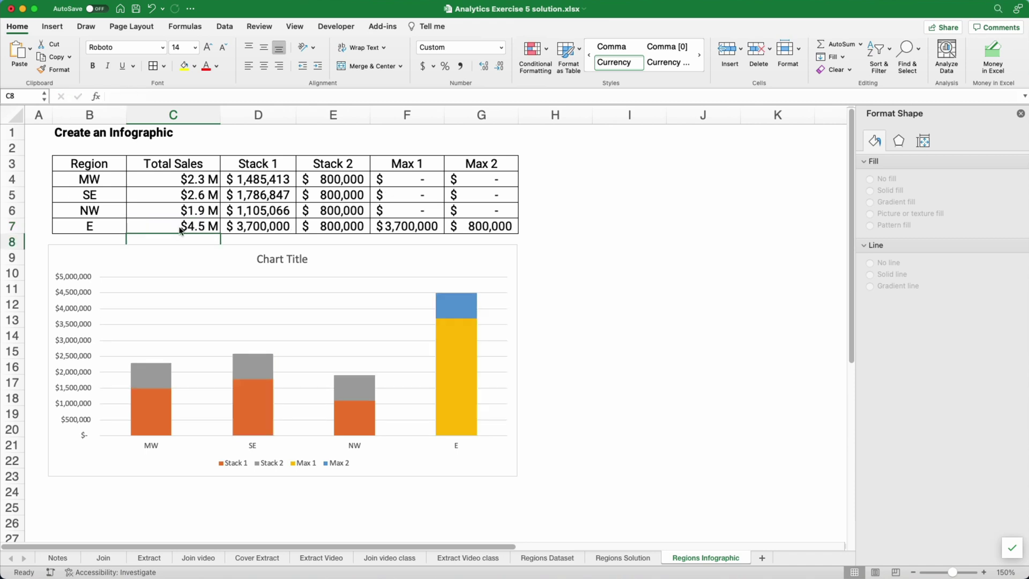
key(super+z)
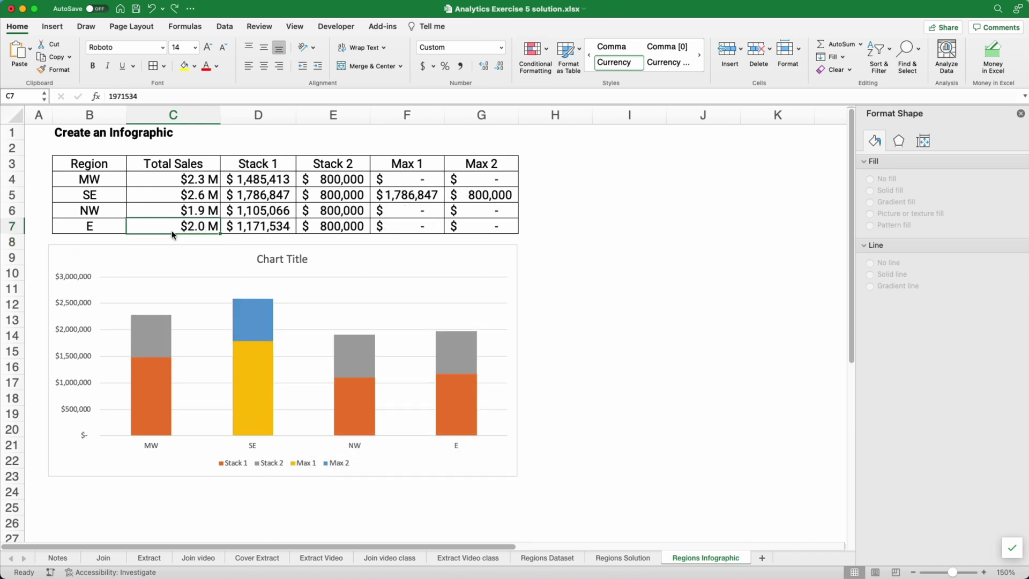
Give the Stack 1 and Stack 2 series a gray solid fill.
click(152, 379)
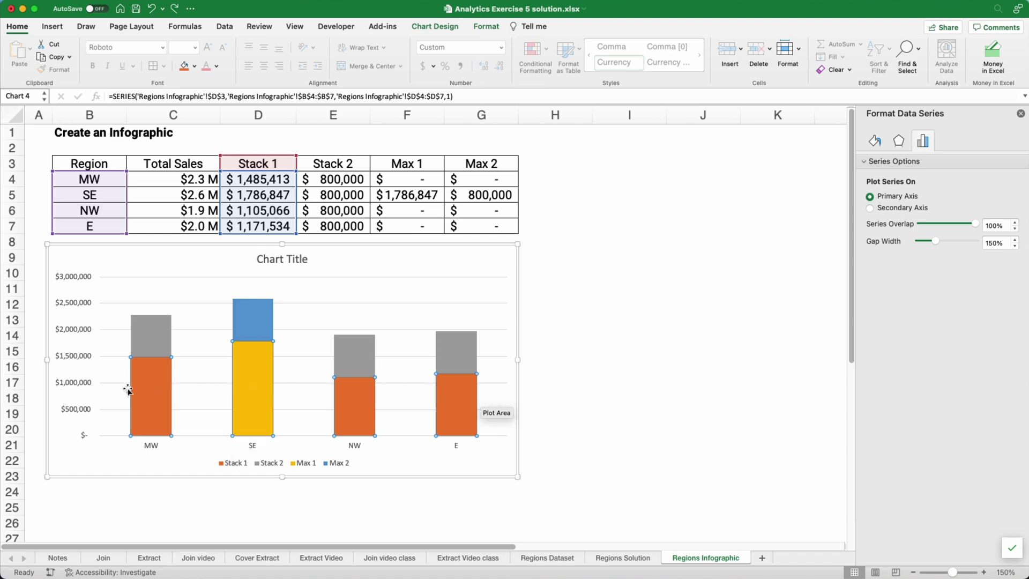
mouse_move(143, 390)
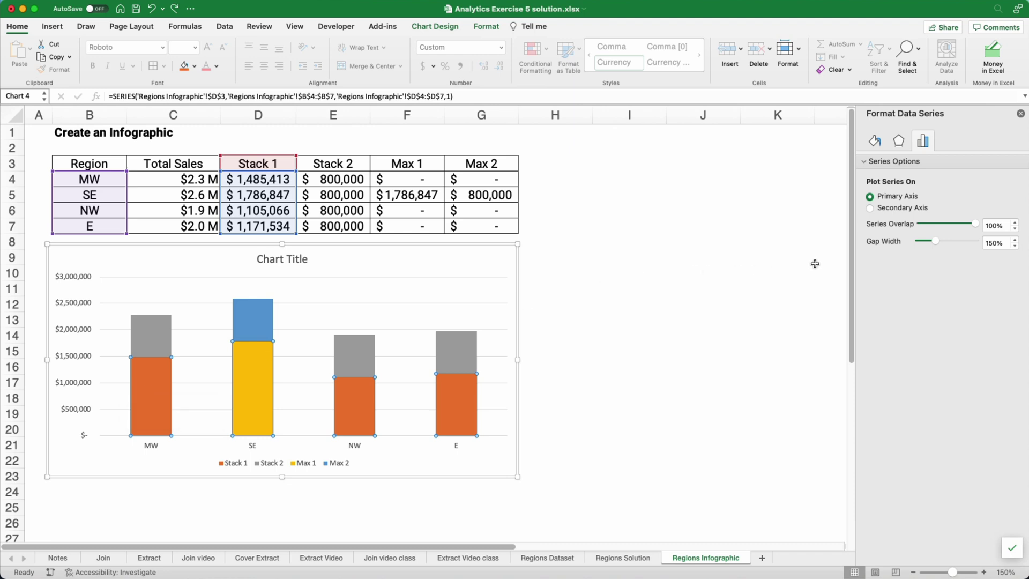
click(875, 141)
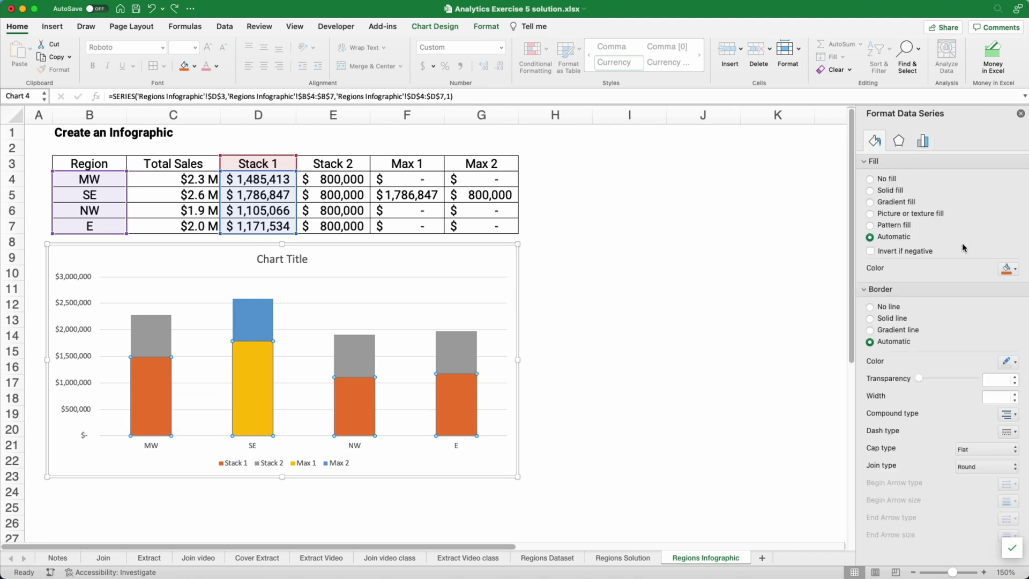
click(1011, 270)
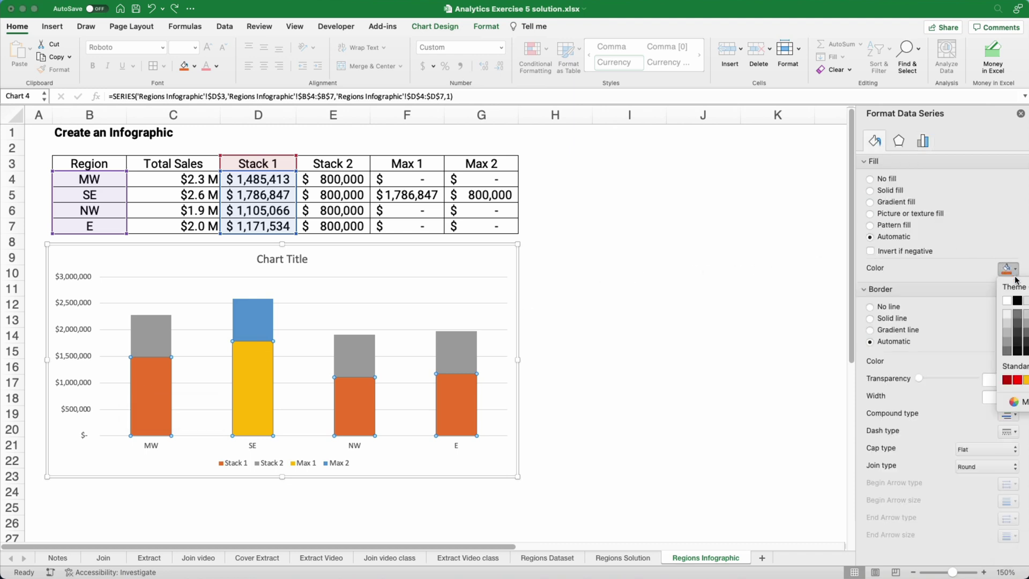
click(1003, 344)
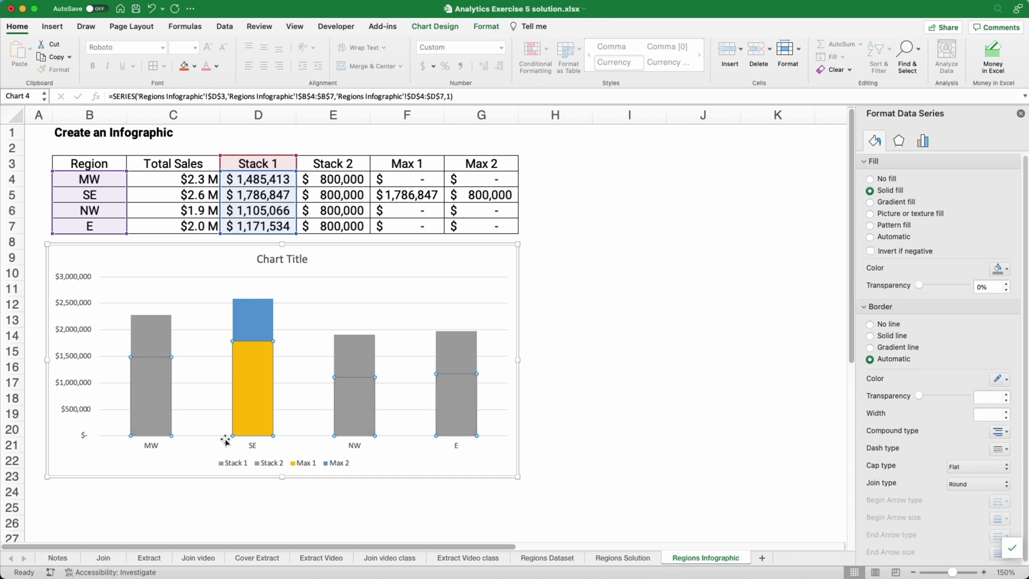
click(156, 337)
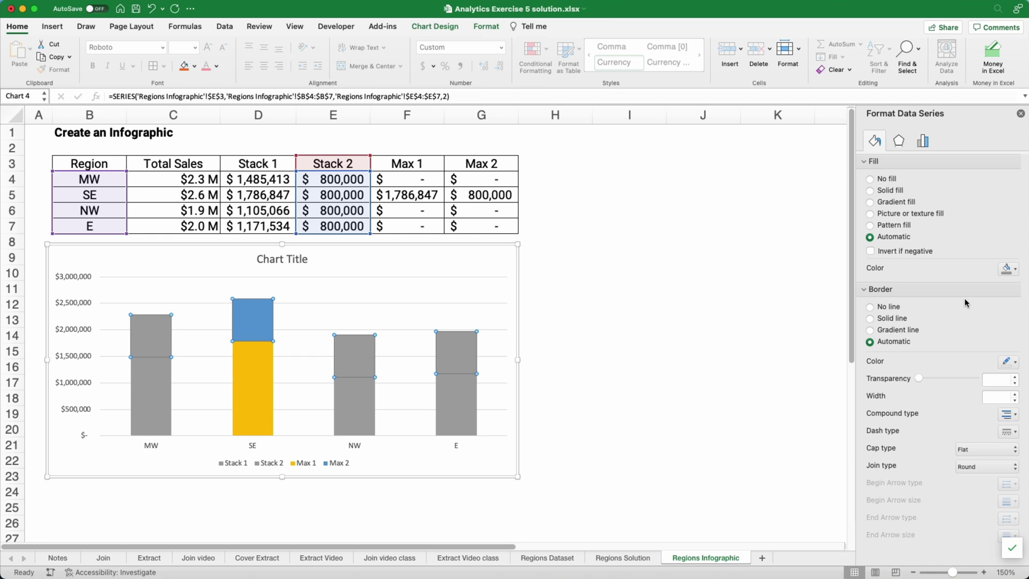
click(1013, 271)
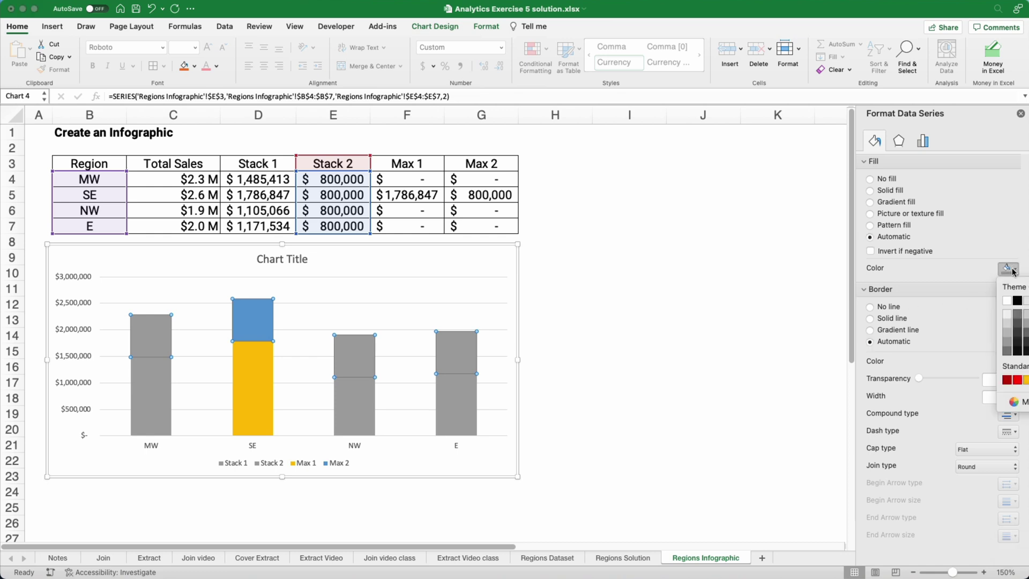
click(1006, 344)
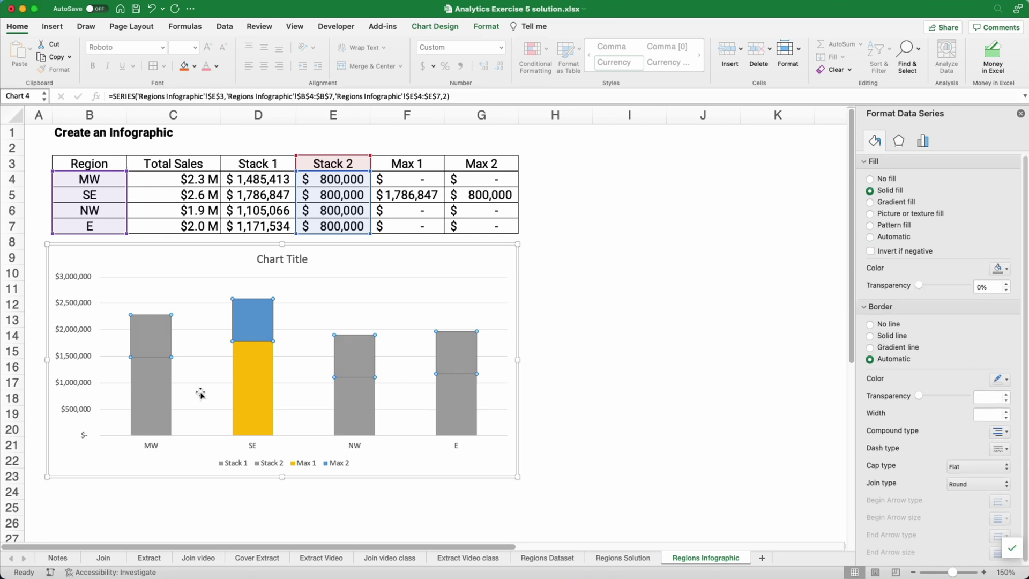
click(167, 389)
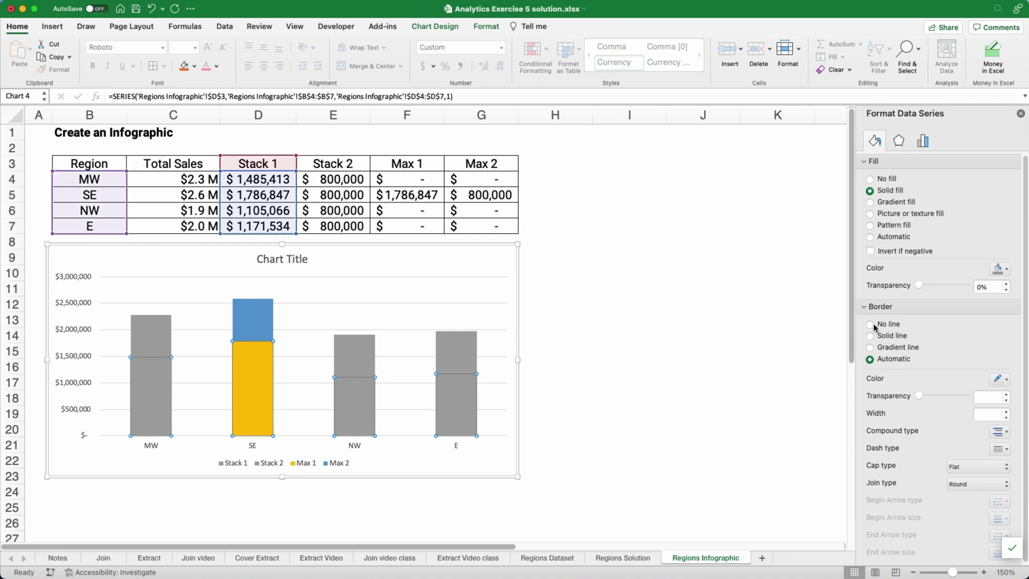
click(152, 332)
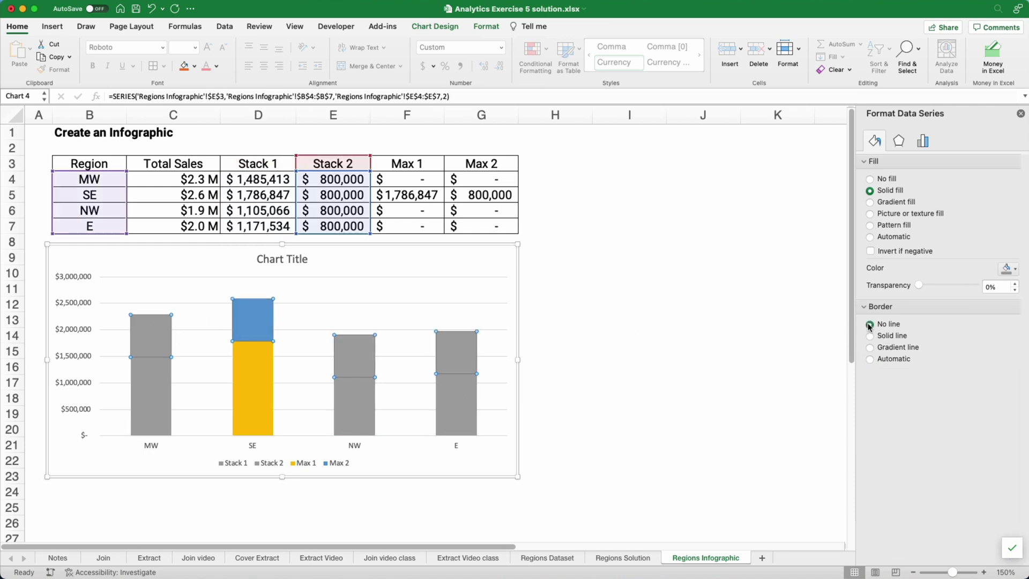
Fill the Max 1 and Max 2 parts solid blue with no border line.
click(245, 397)
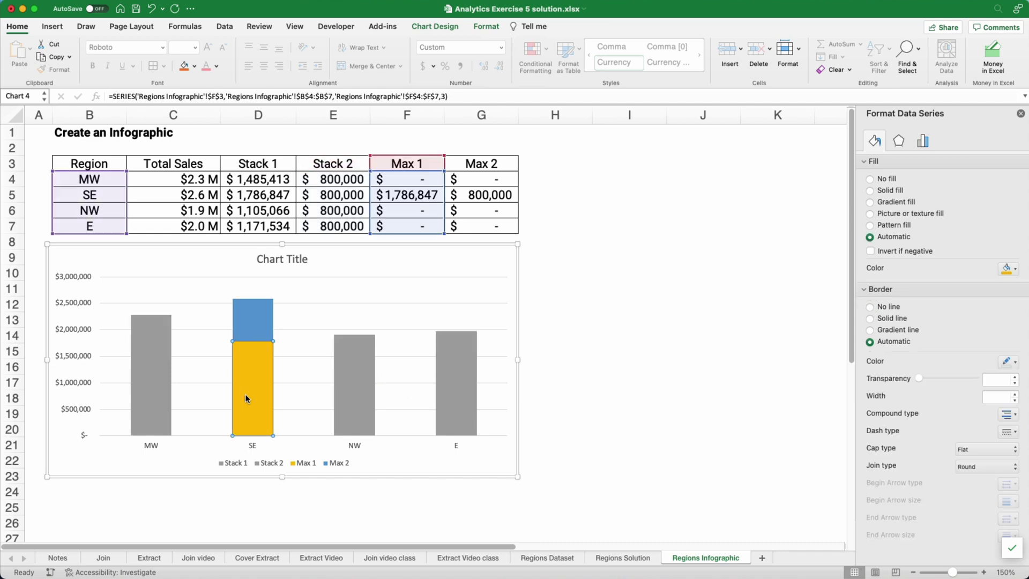
click(1013, 270)
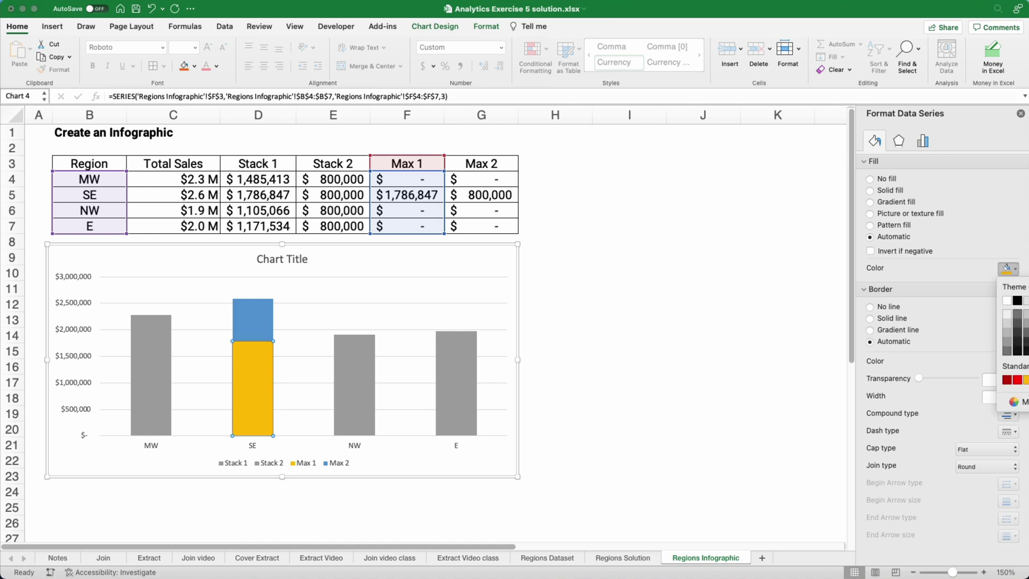
click(1026, 301)
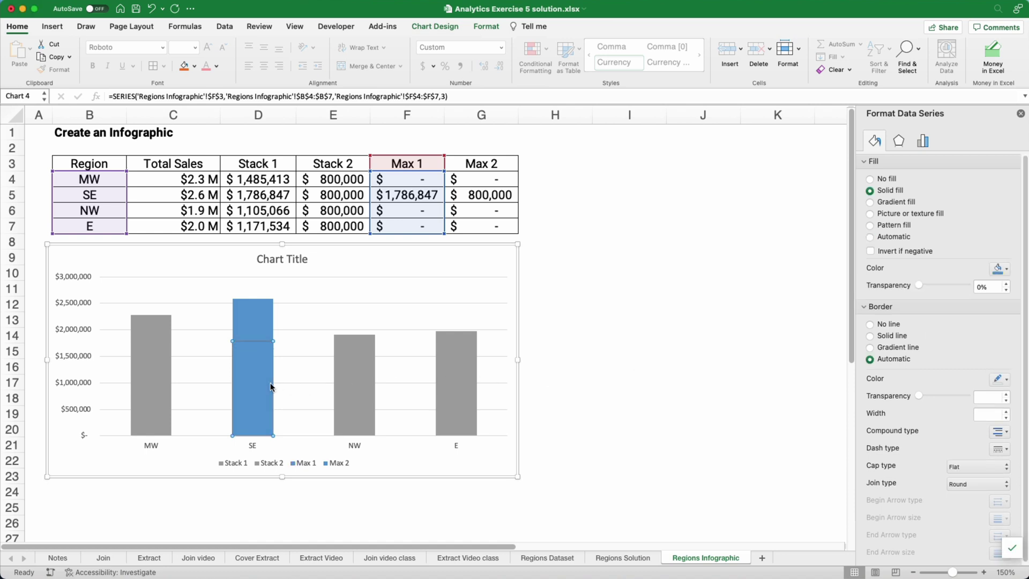
click(870, 324)
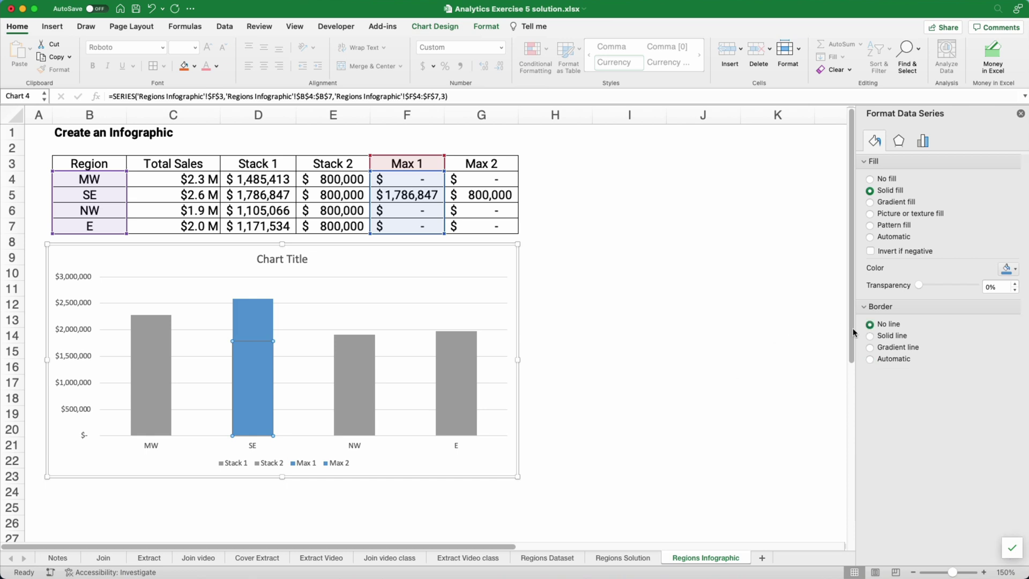
click(256, 320)
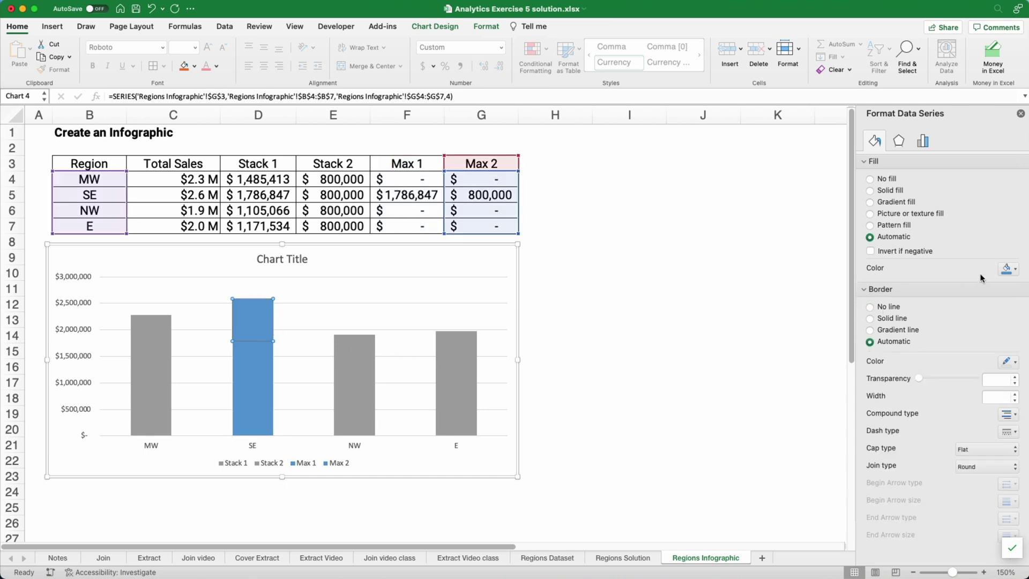
click(1010, 270)
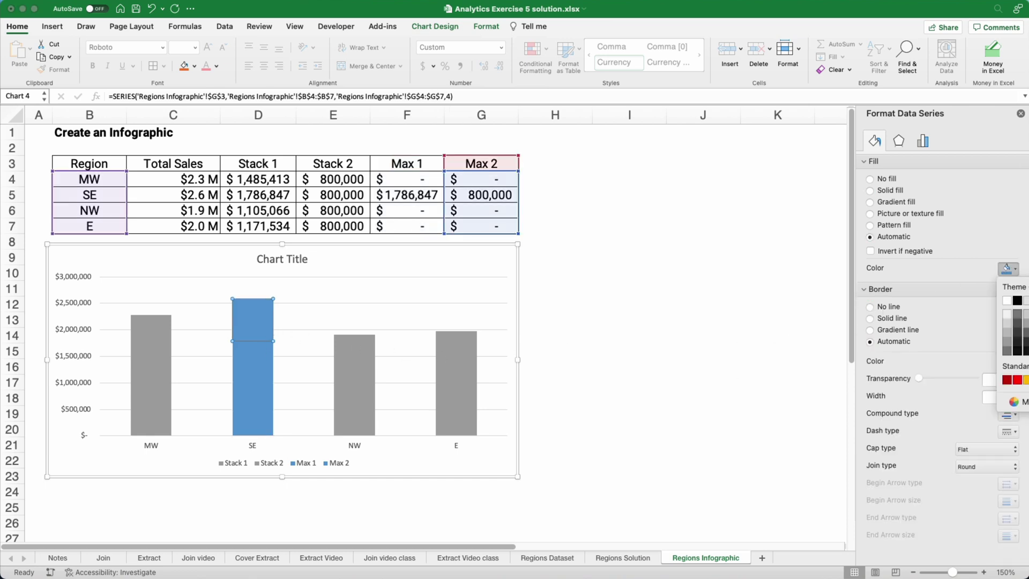
click(1023, 301)
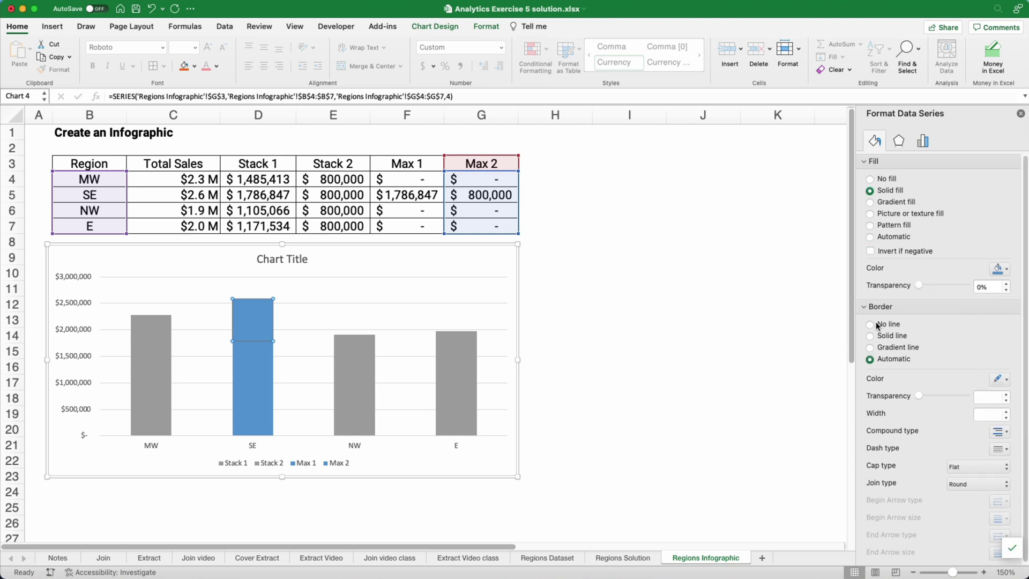
click(869, 324)
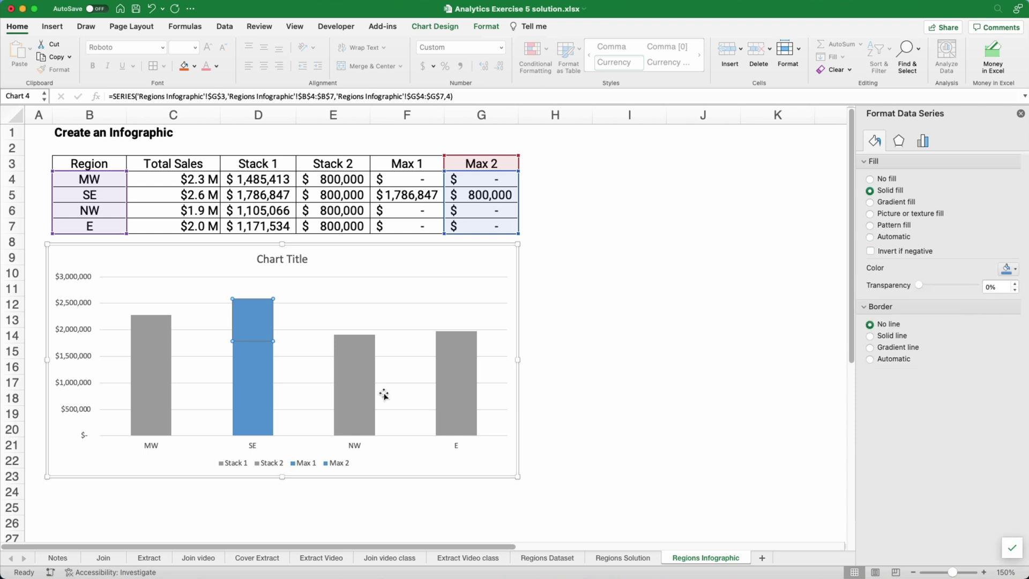
click(153, 491)
Add value data labels to the Stack 1 columns ($1,485,413, $1,786,847, $1,105,066, $1,171,534) and select them.
mouse_move(197, 412)
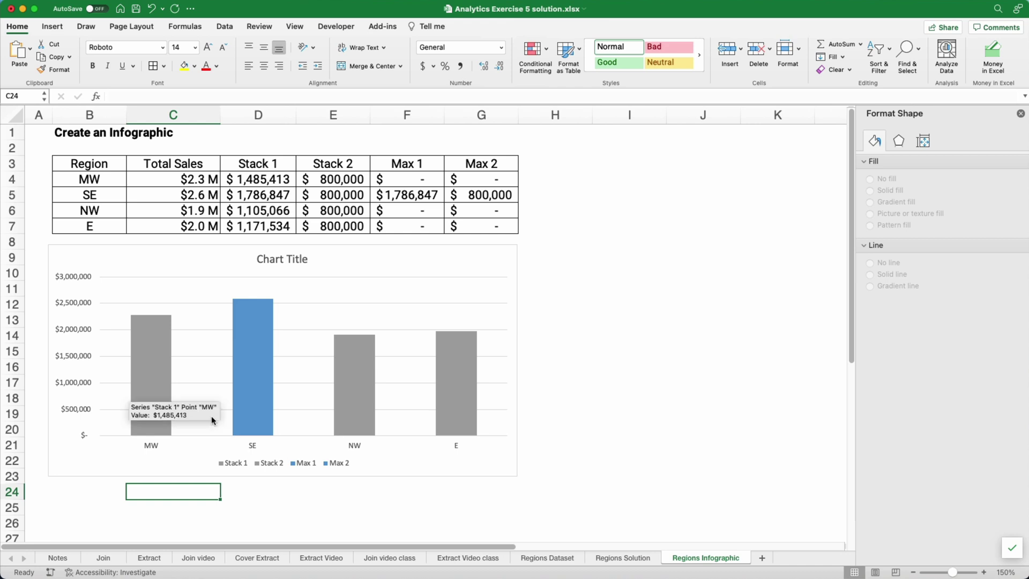
click(142, 394)
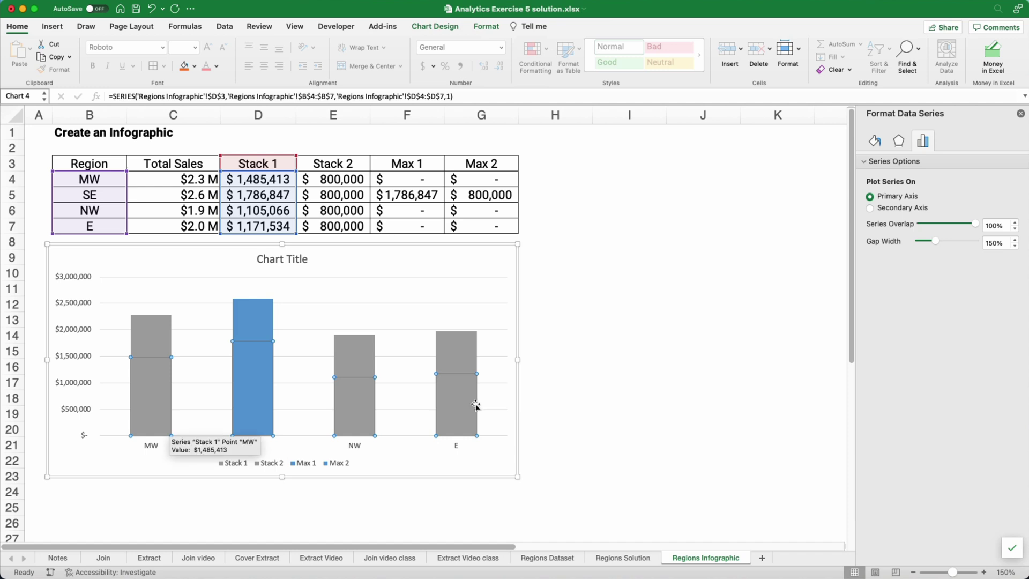
right_click(150, 395)
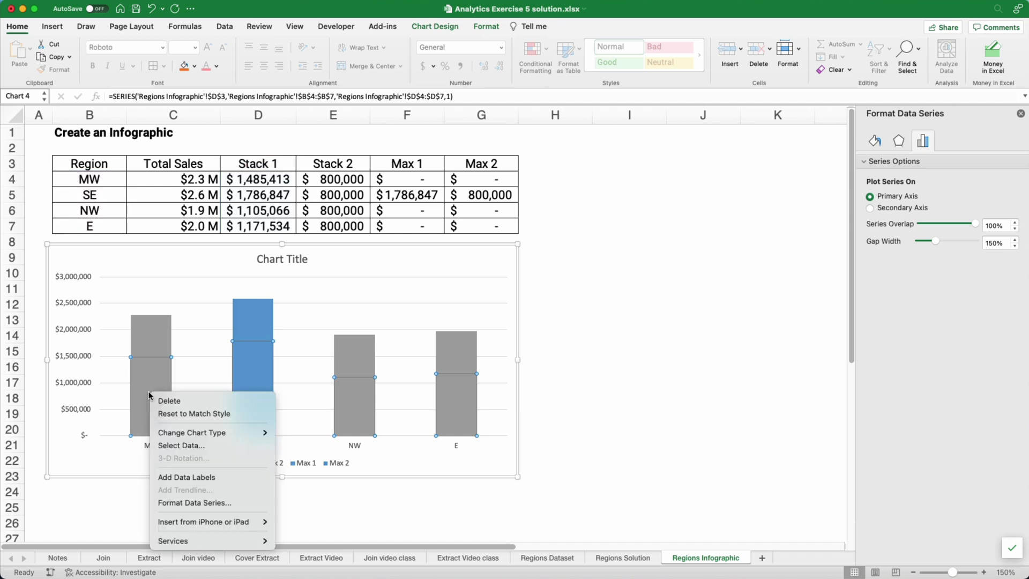
click(179, 476)
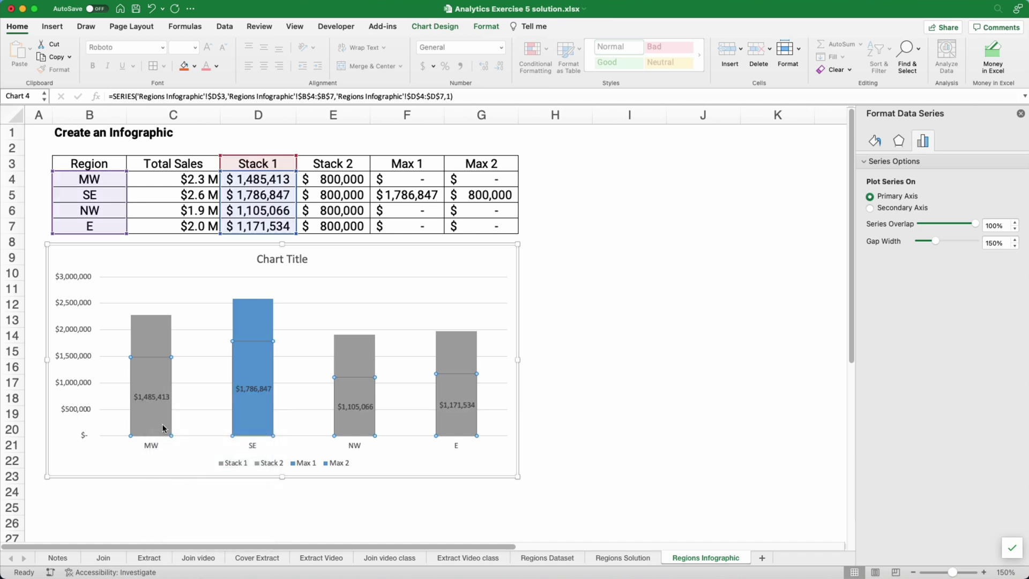
click(148, 396)
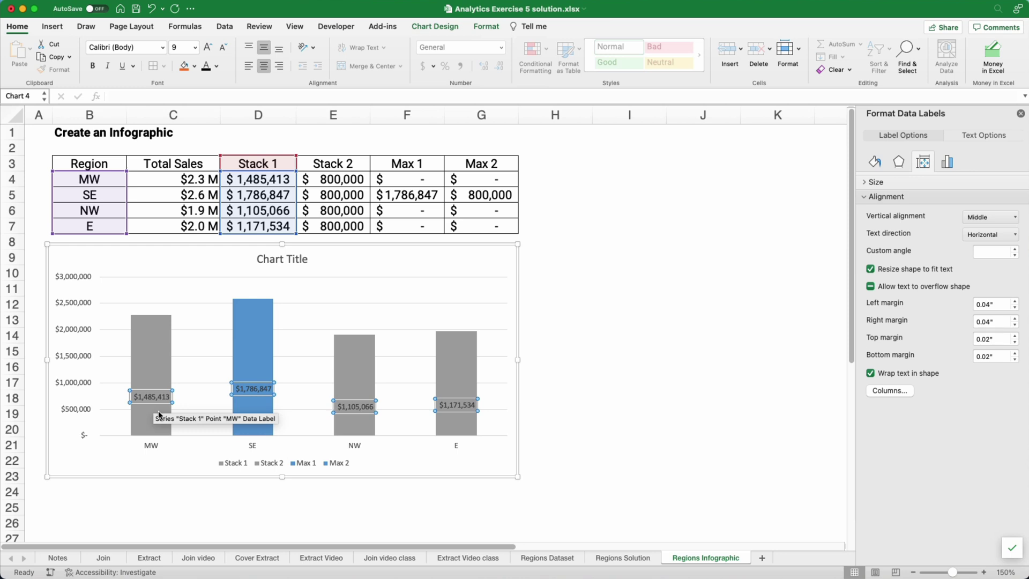
Make the Stack 1 labels show region names only, without leader lines, at the column base.
click(891, 138)
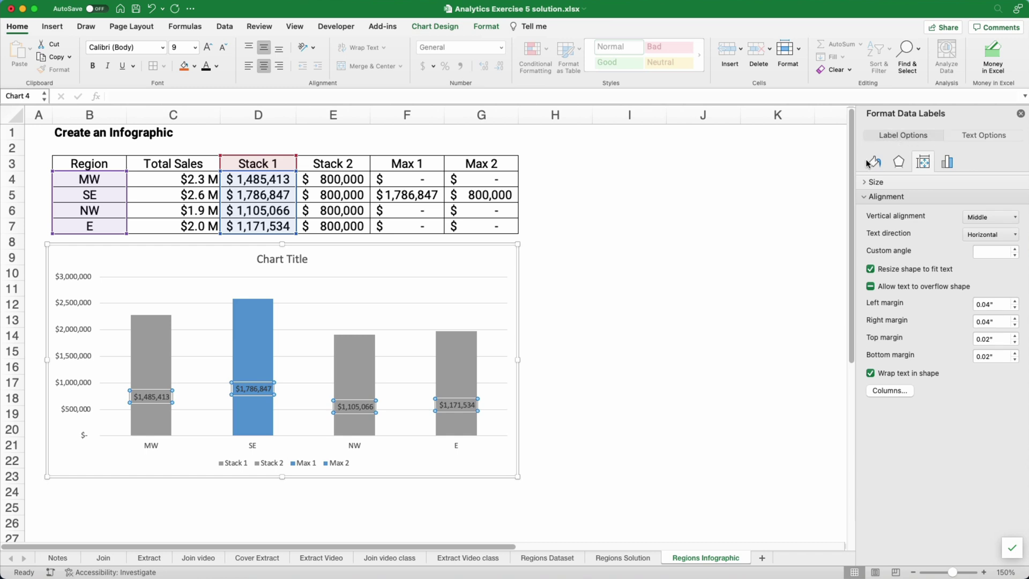
click(970, 135)
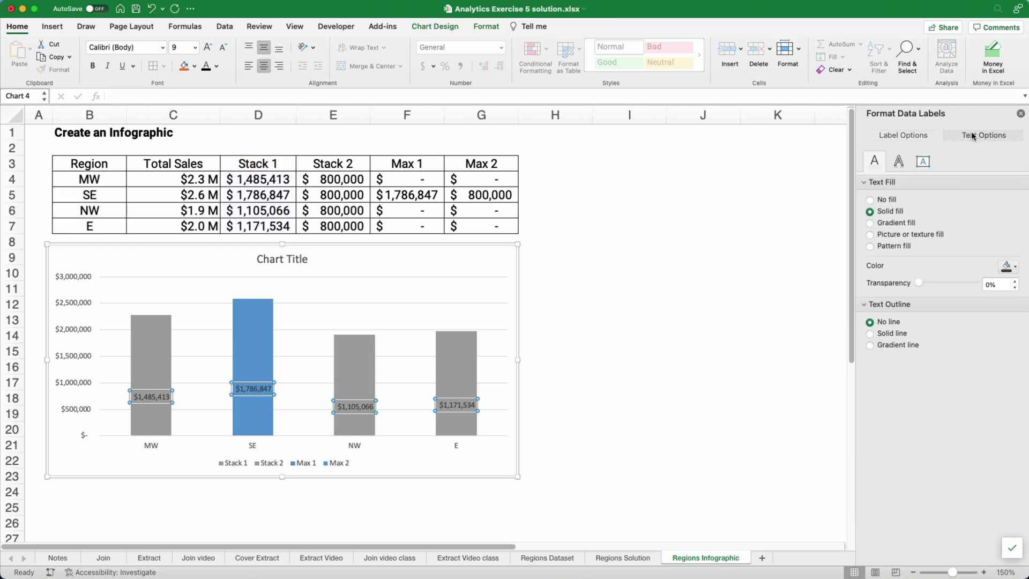
click(155, 394)
click(229, 504)
click(138, 395)
click(903, 136)
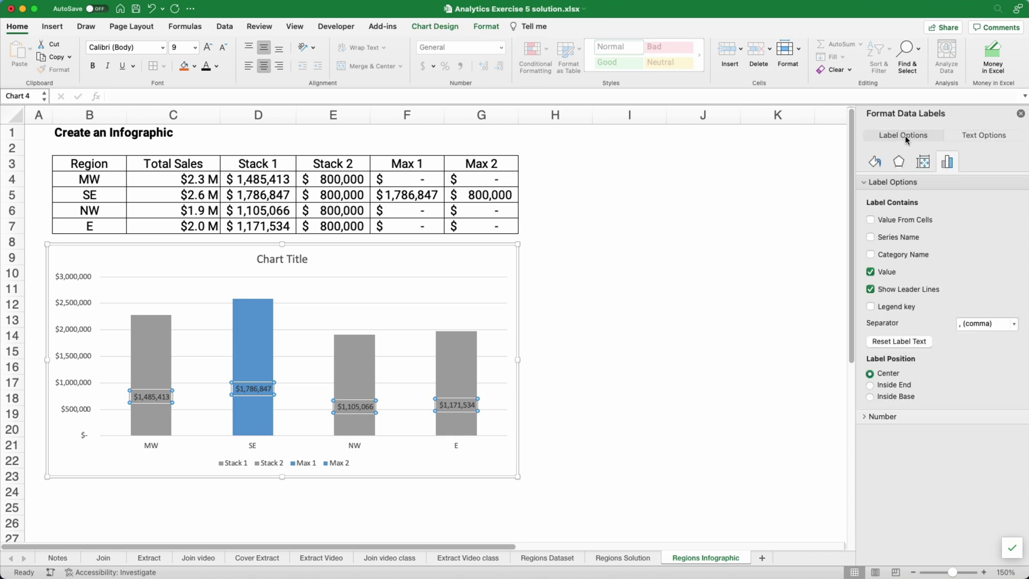
click(869, 254)
click(869, 272)
click(870, 290)
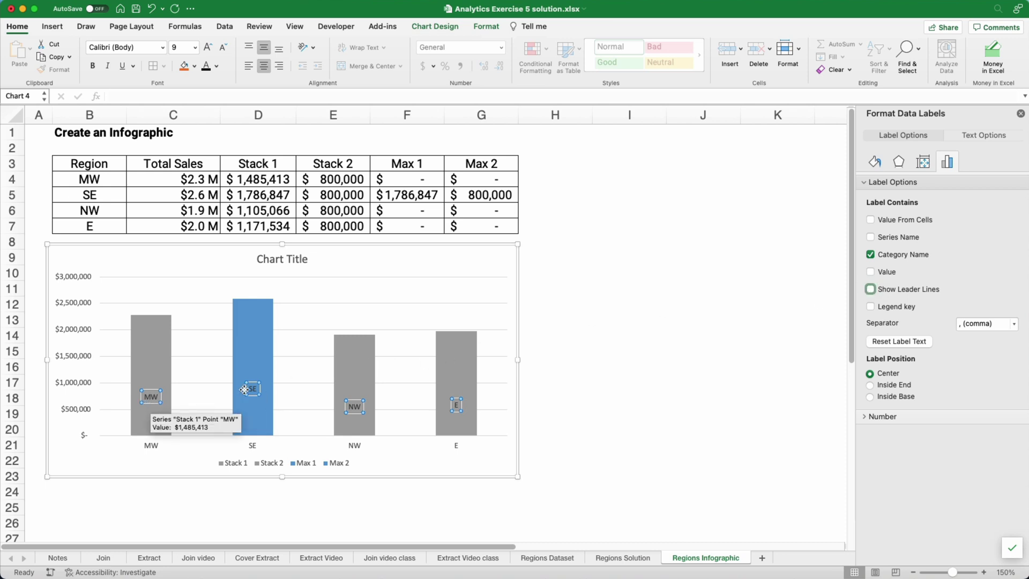
click(868, 397)
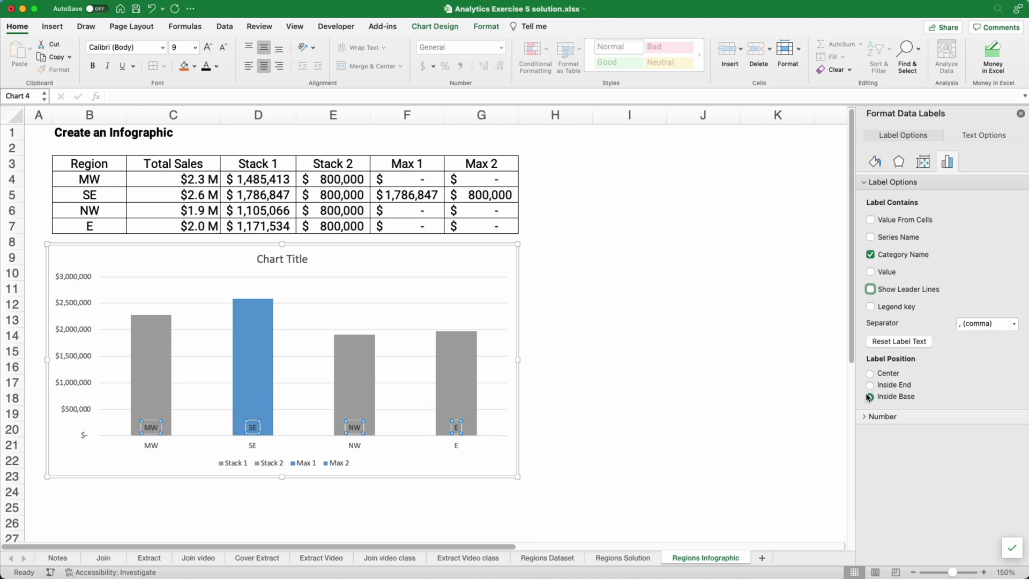
Format the region labels in white Roboto at size 20.
click(163, 47)
click(134, 148)
click(194, 47)
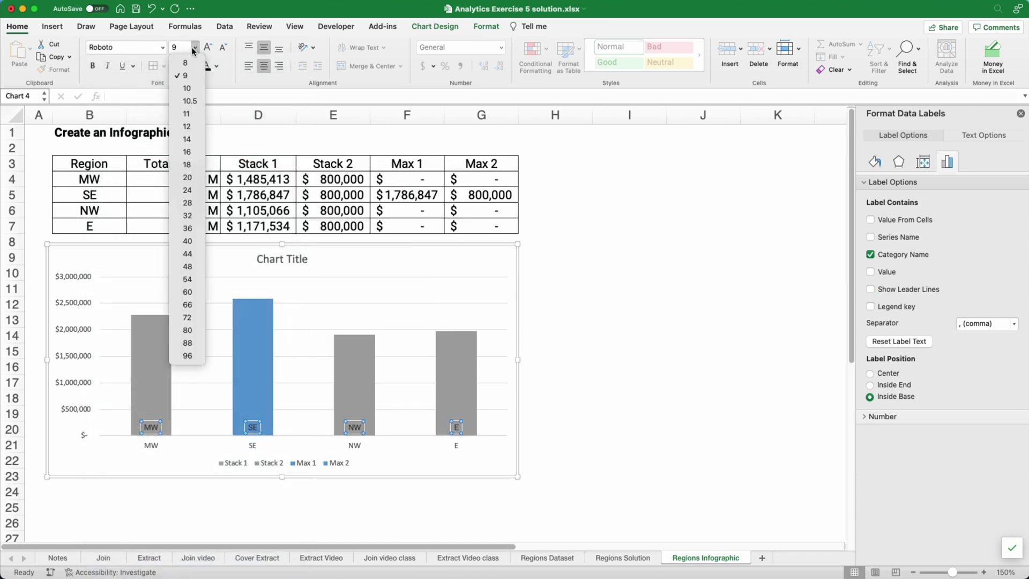
click(194, 177)
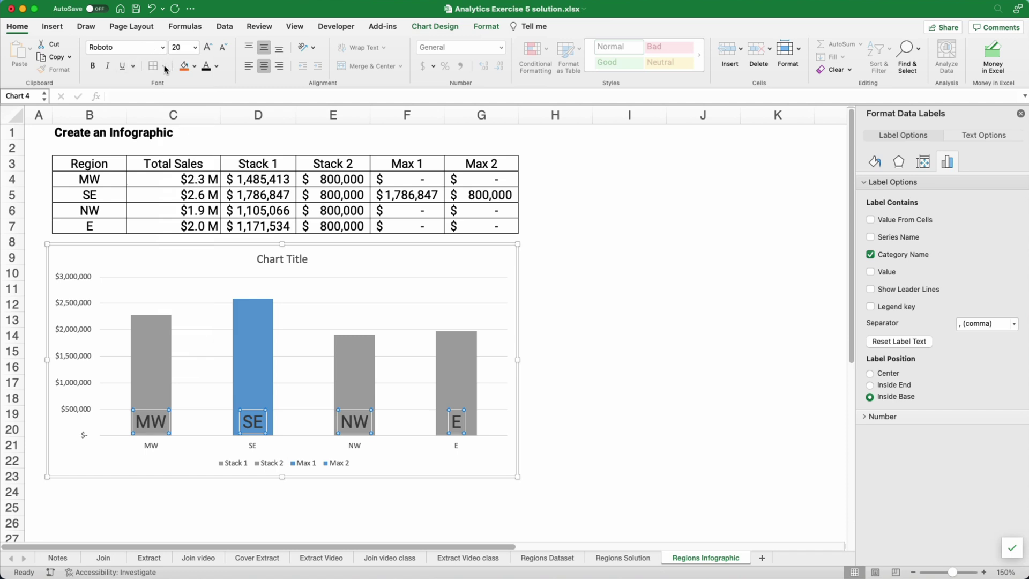
click(217, 66)
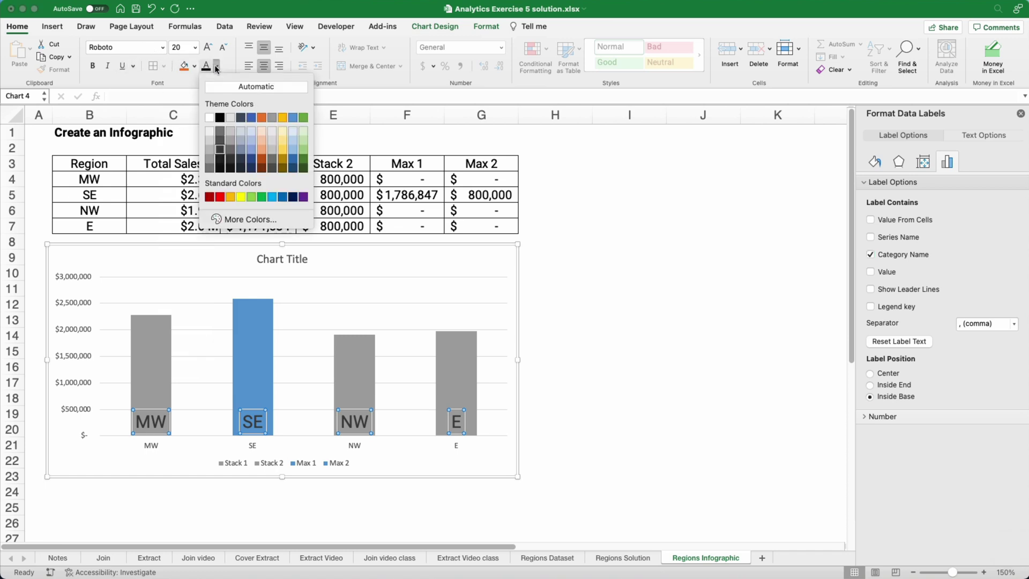
click(210, 118)
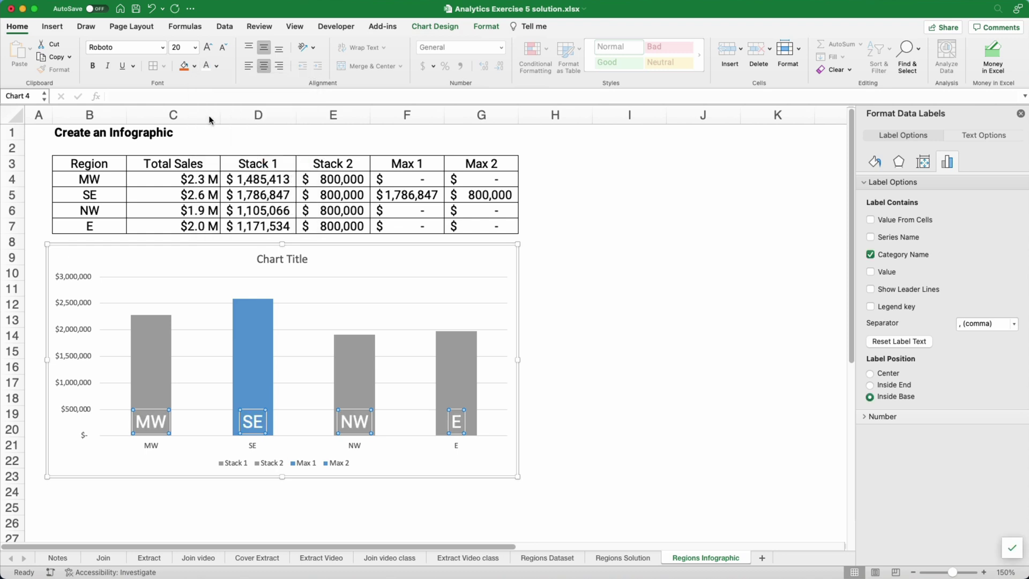
click(609, 284)
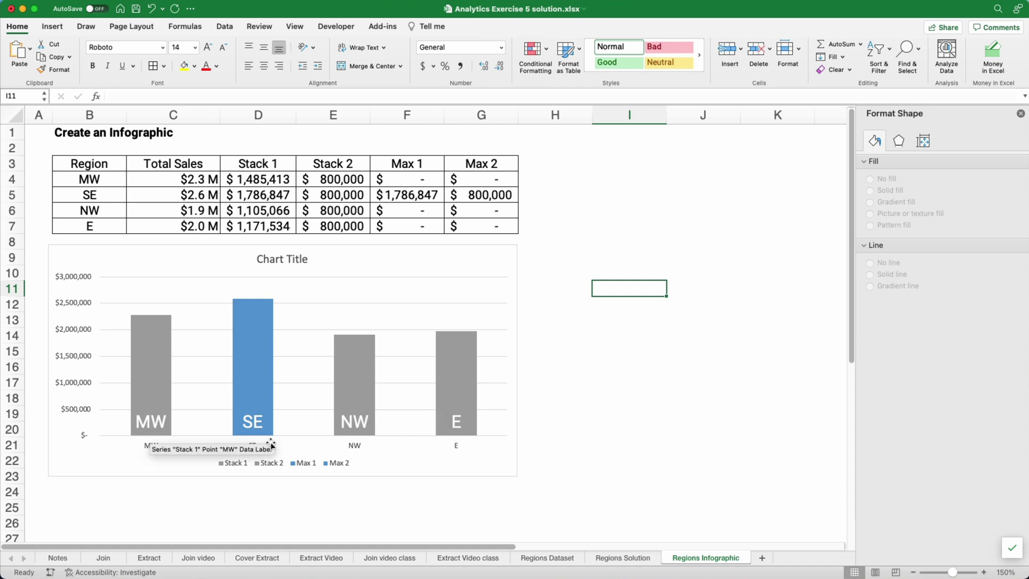
Delete the chart's horizontal category axis and its legend.
click(152, 445)
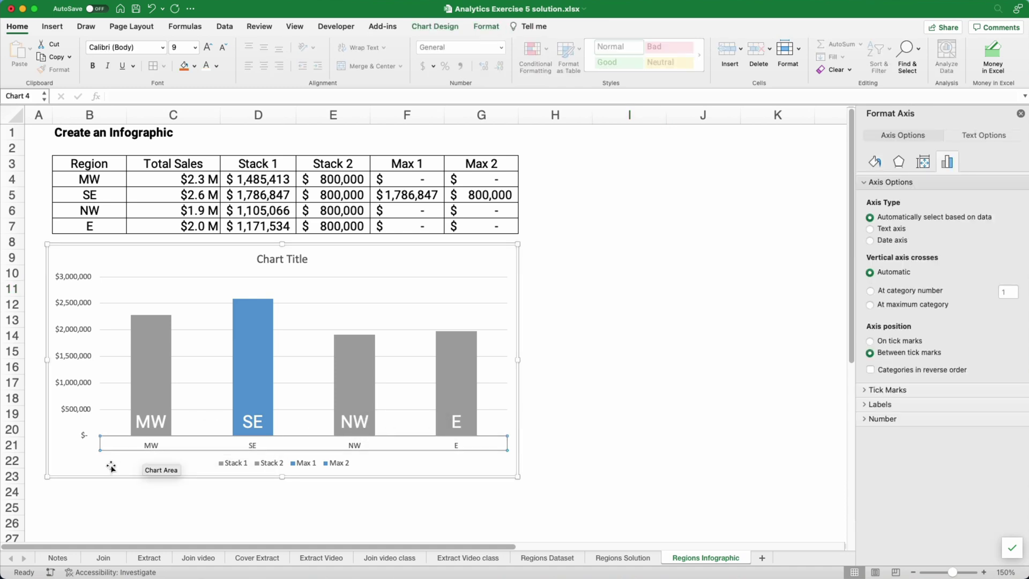
key(Delete)
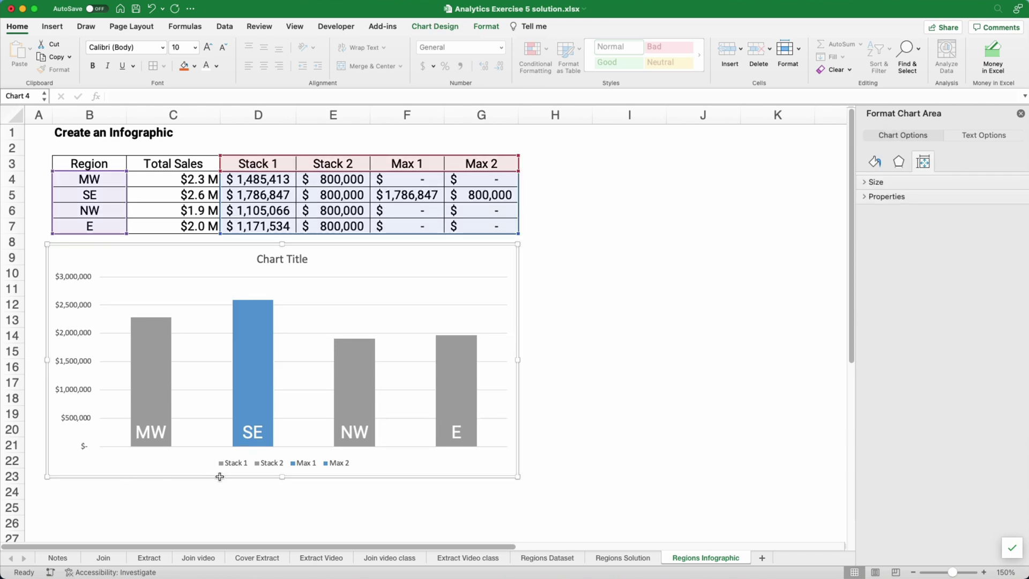
click(232, 465)
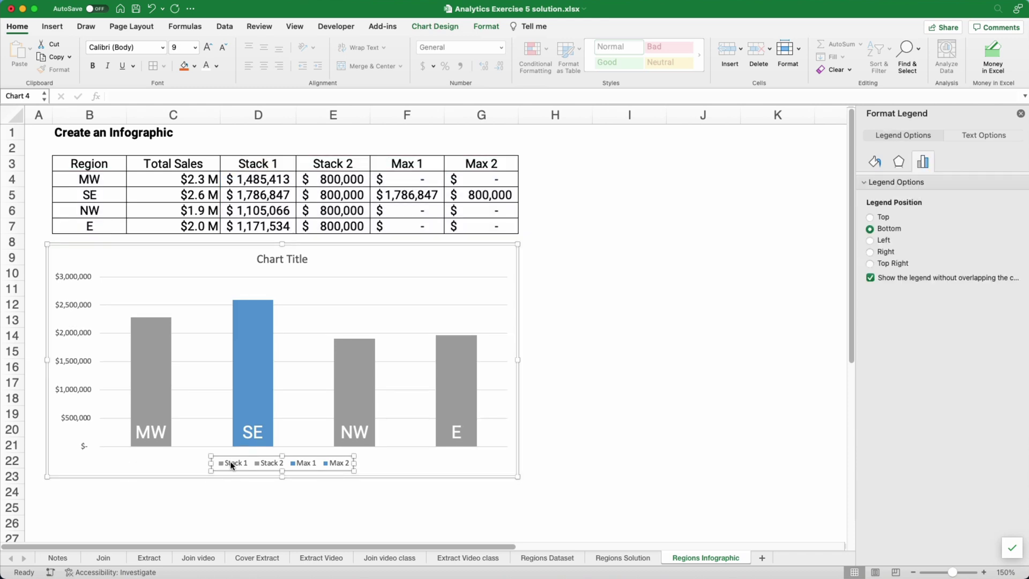
key(Delete)
click(151, 333)
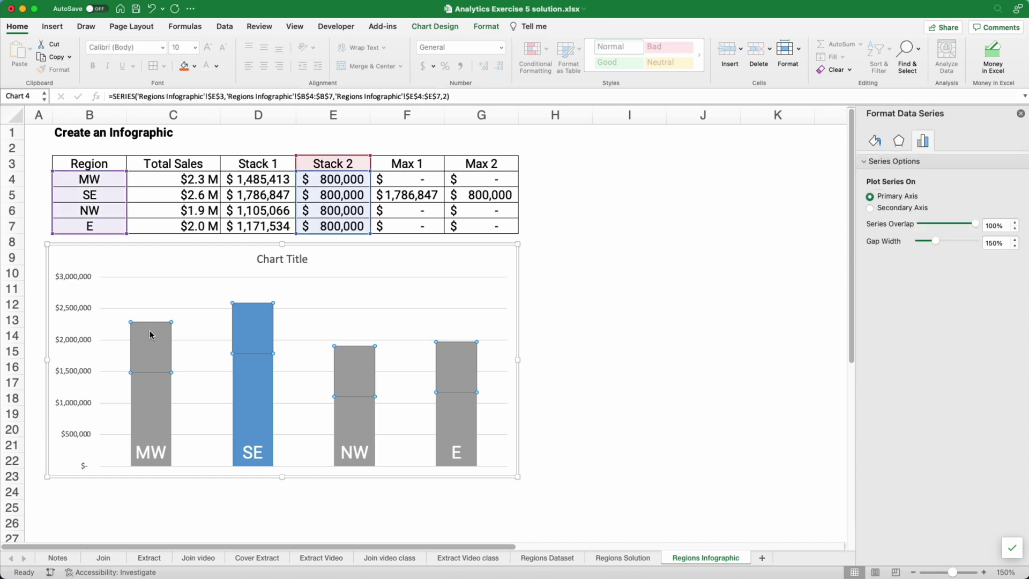
Add data labels to Stack 2 and link the MW label to cell C4 ($2.3 M).
right_click(150, 334)
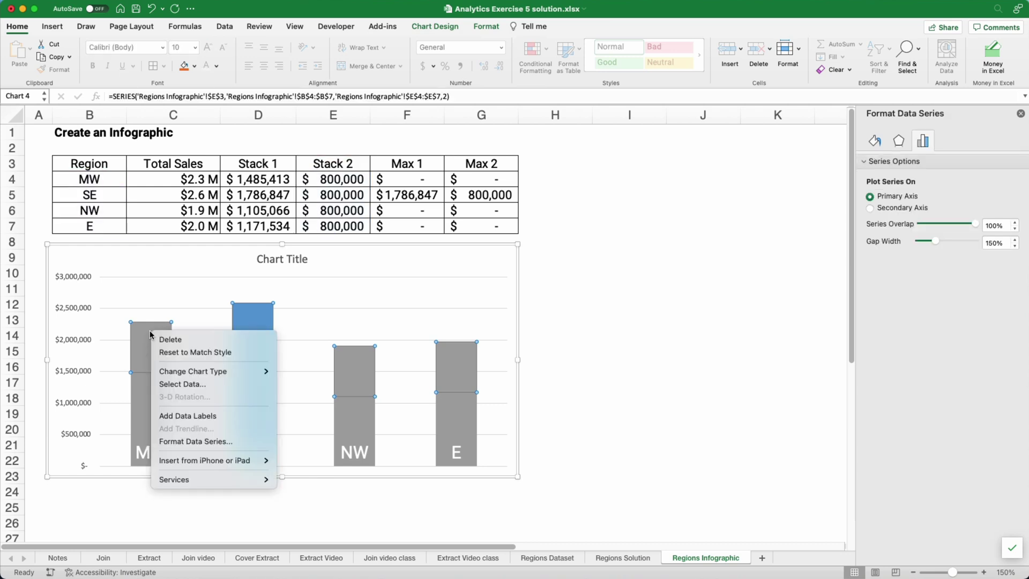
click(183, 415)
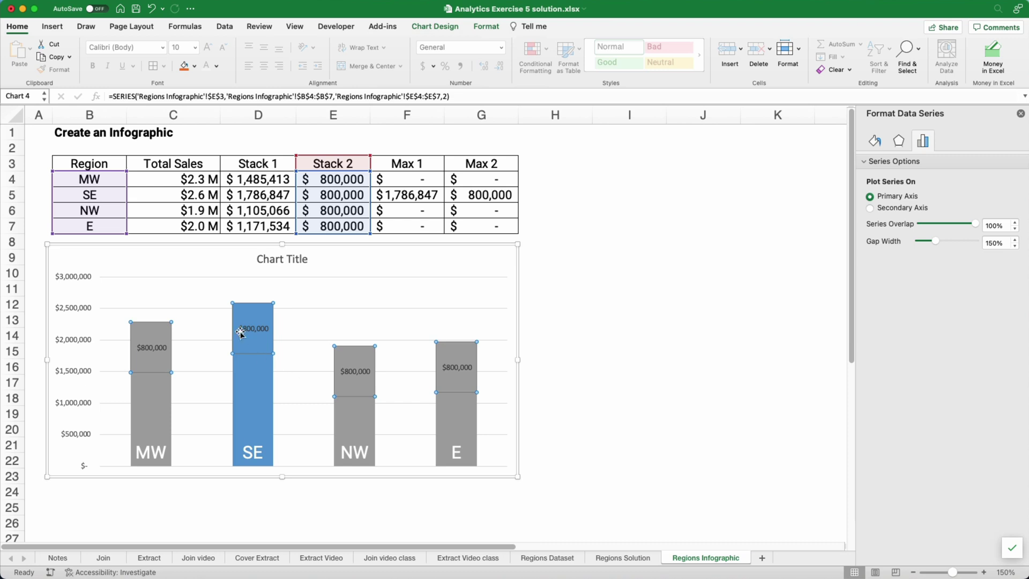
click(154, 347)
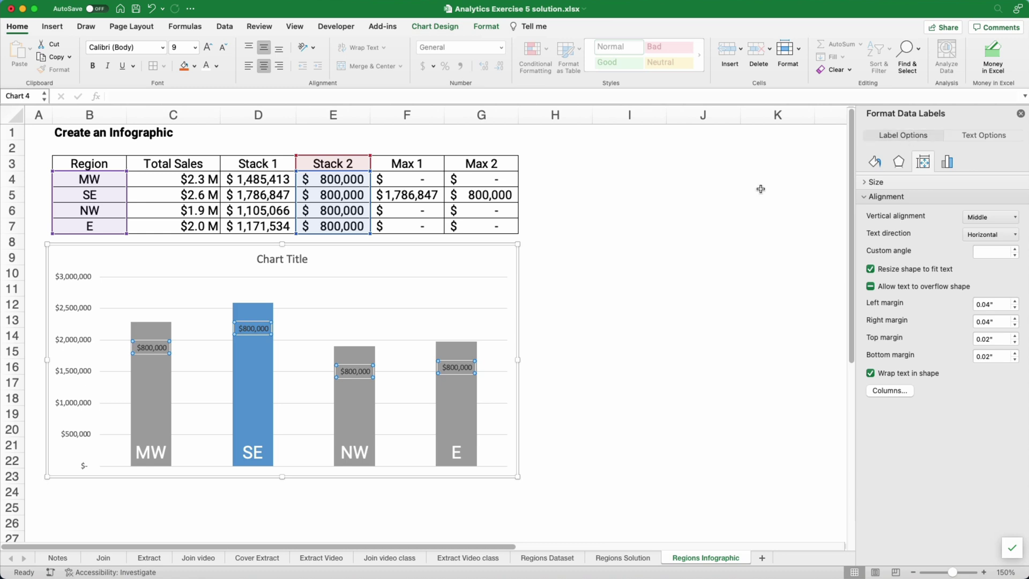
click(142, 348)
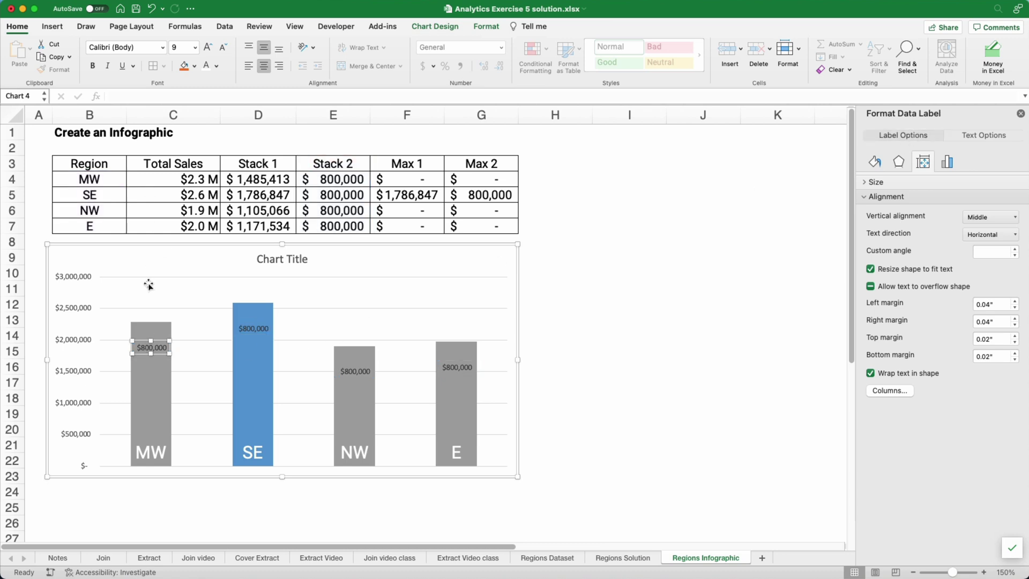
click(130, 97)
text(=)
click(187, 178)
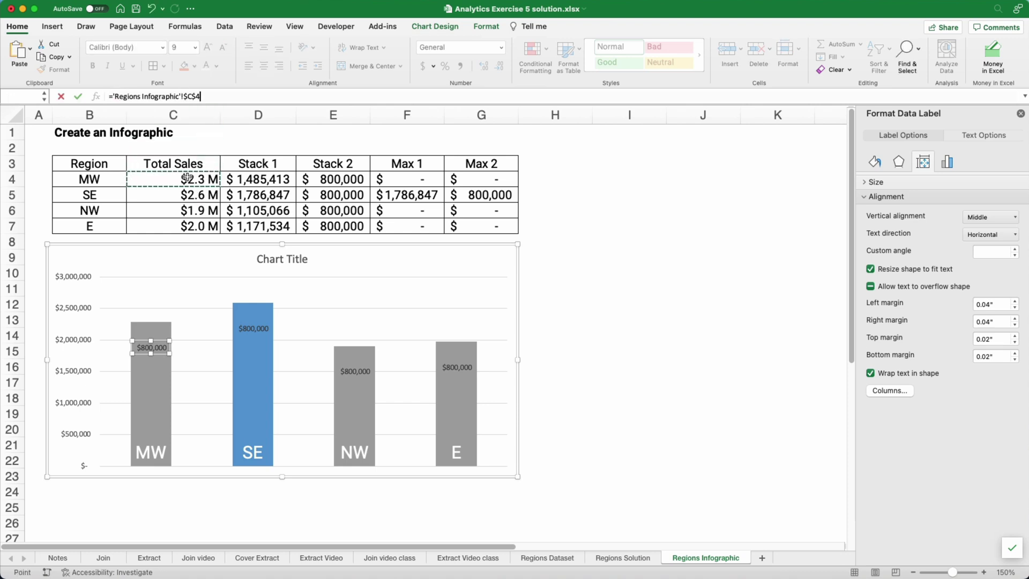
key(Return)
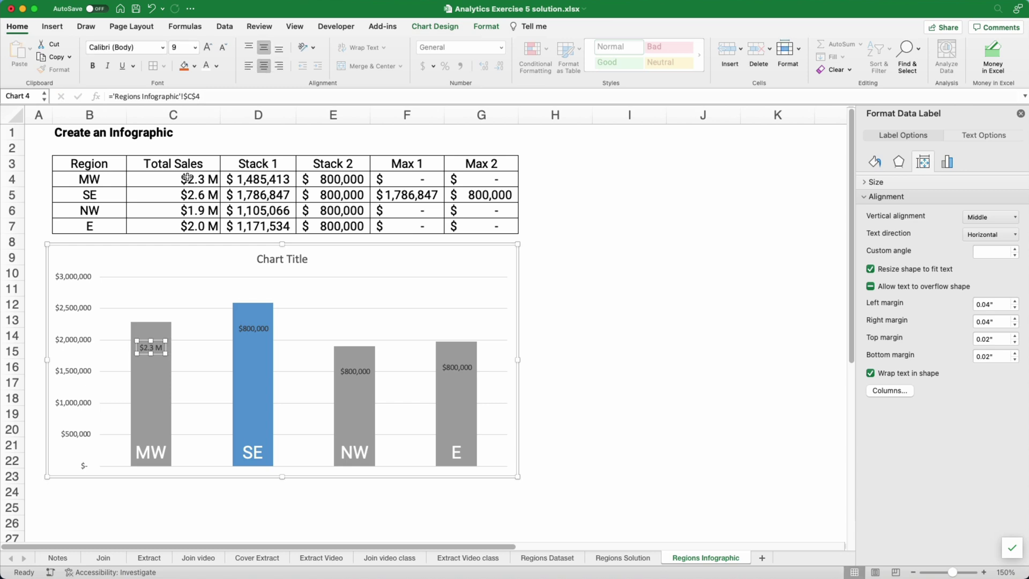
Link the SE, NW and E labels to cells C5, C6 and C7 ($2.6 M, $1.9 M, $2.0 M).
click(250, 325)
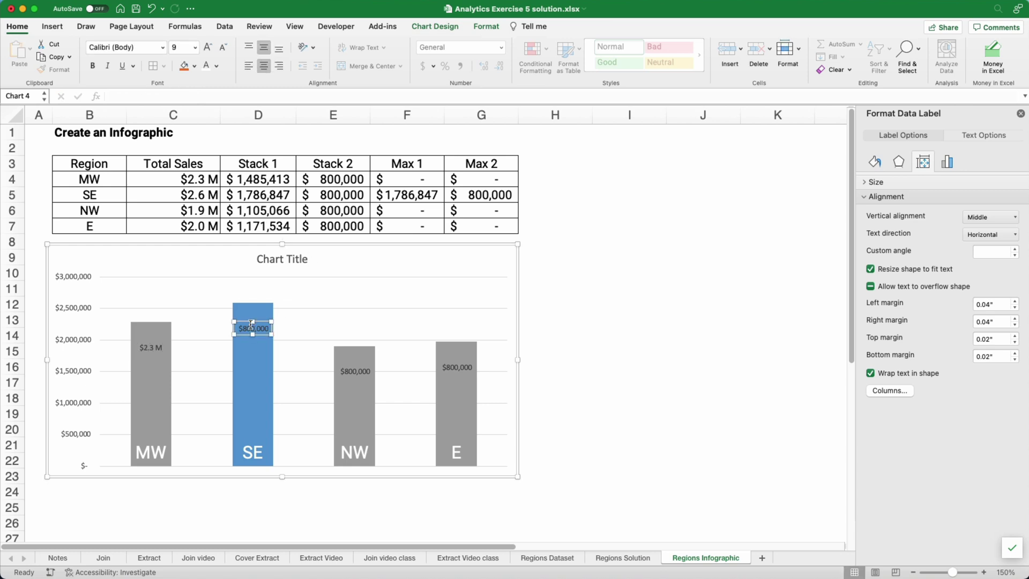
click(125, 97)
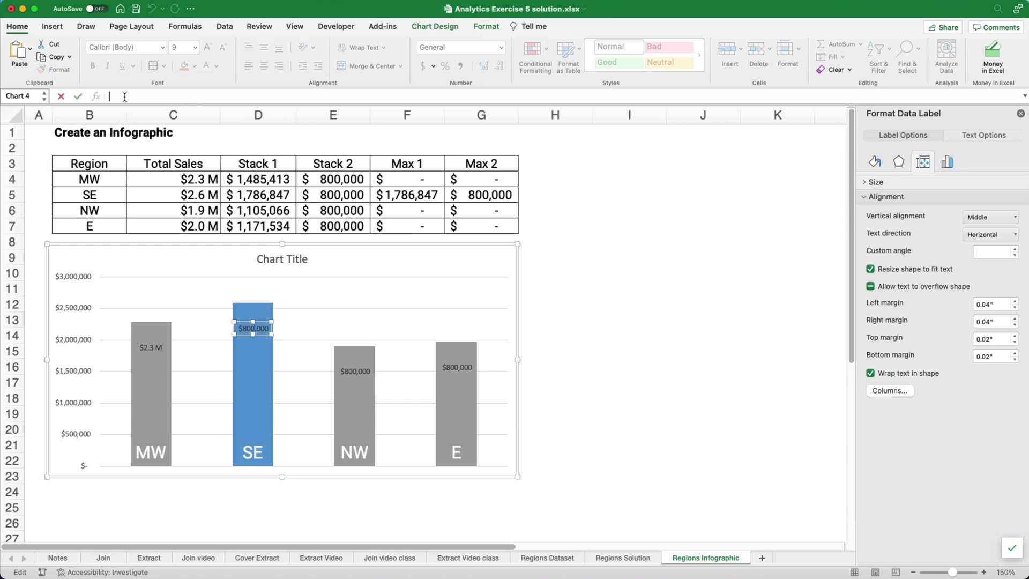
click(170, 195)
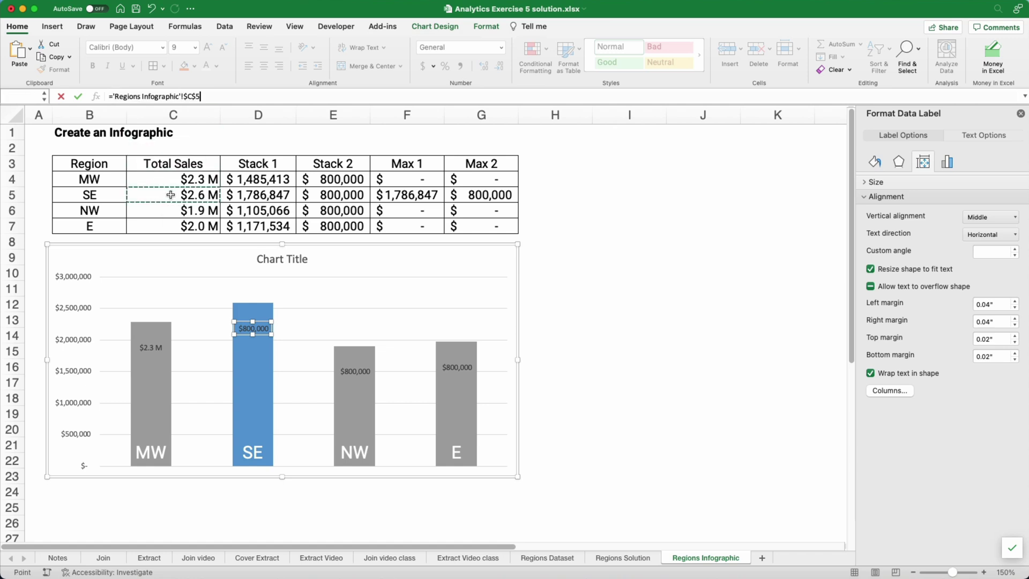
key(Return)
click(356, 371)
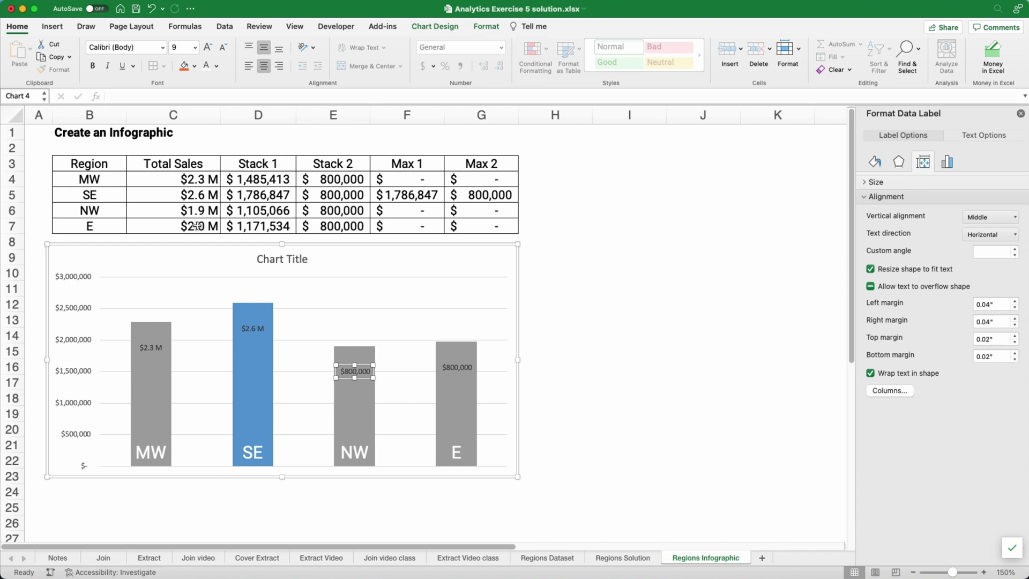
click(119, 98)
text(=)
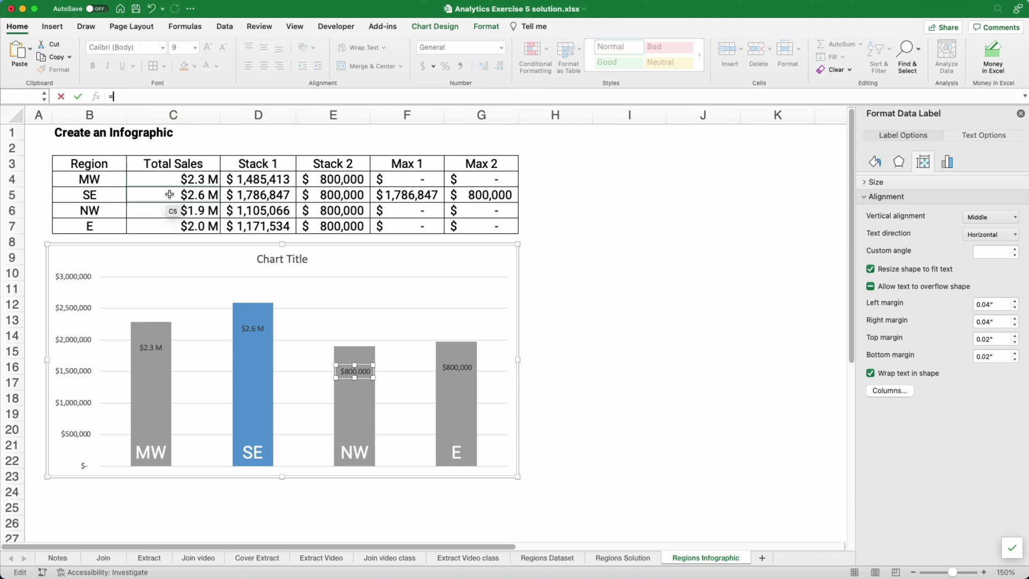
click(172, 208)
key(Return)
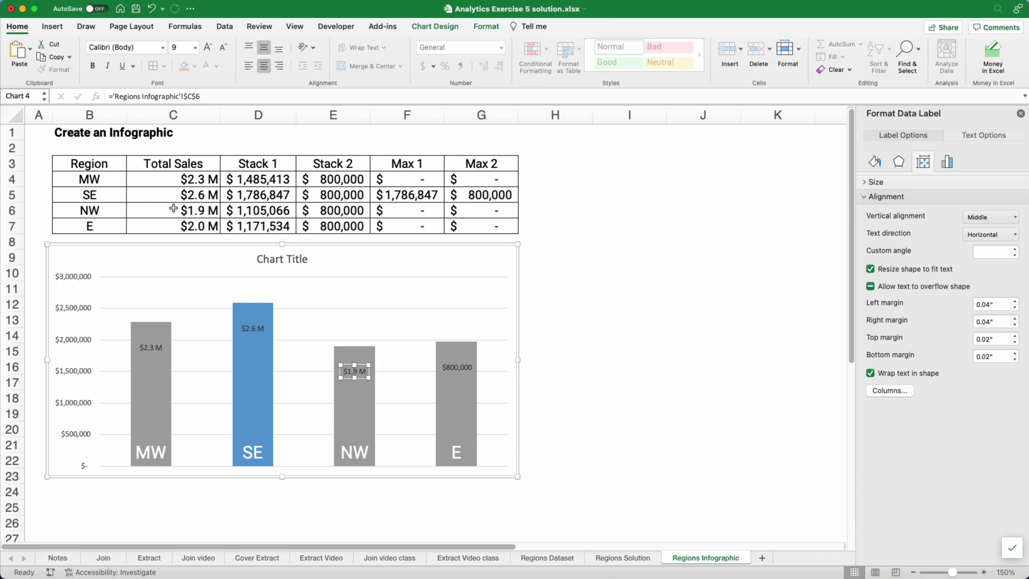
click(456, 366)
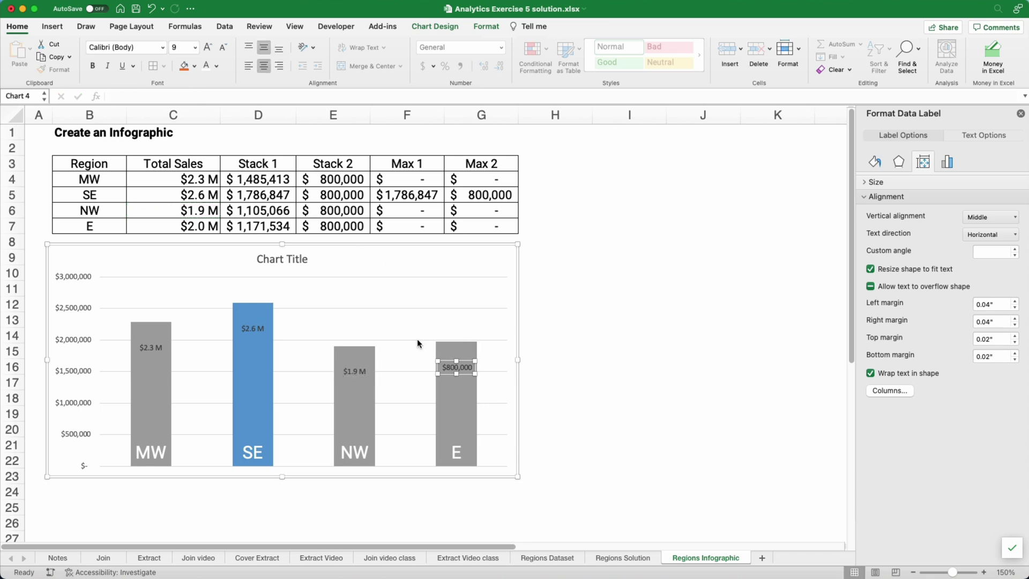
click(126, 96)
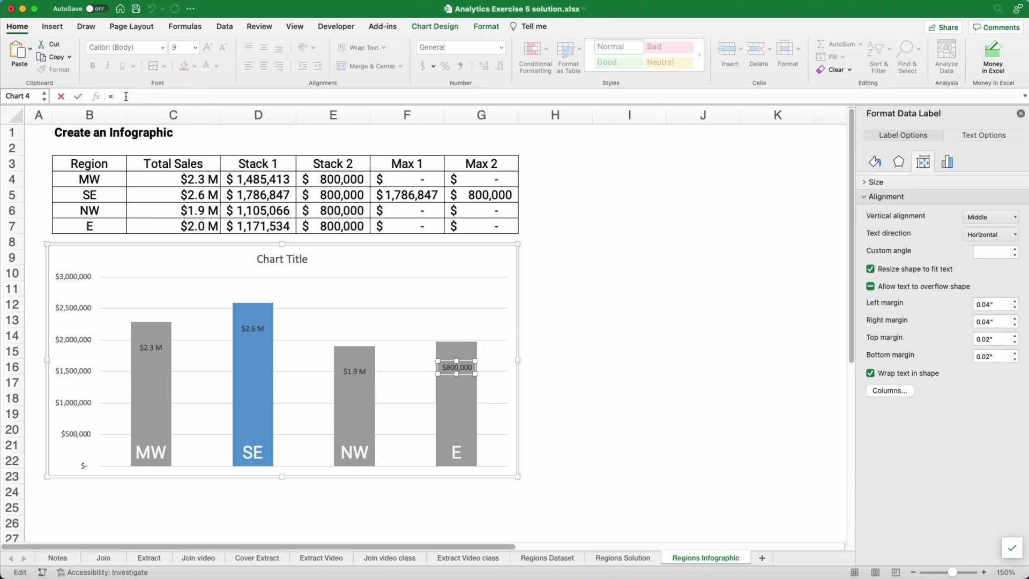
click(190, 226)
key(Return)
click(437, 287)
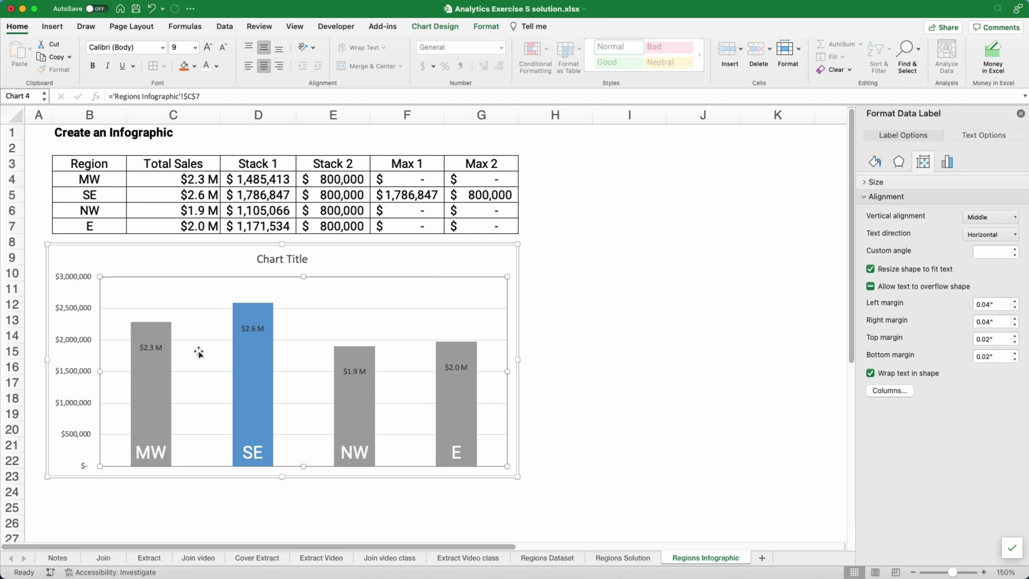
Format the Total Sales labels in bold Roboto at size 14.
click(156, 345)
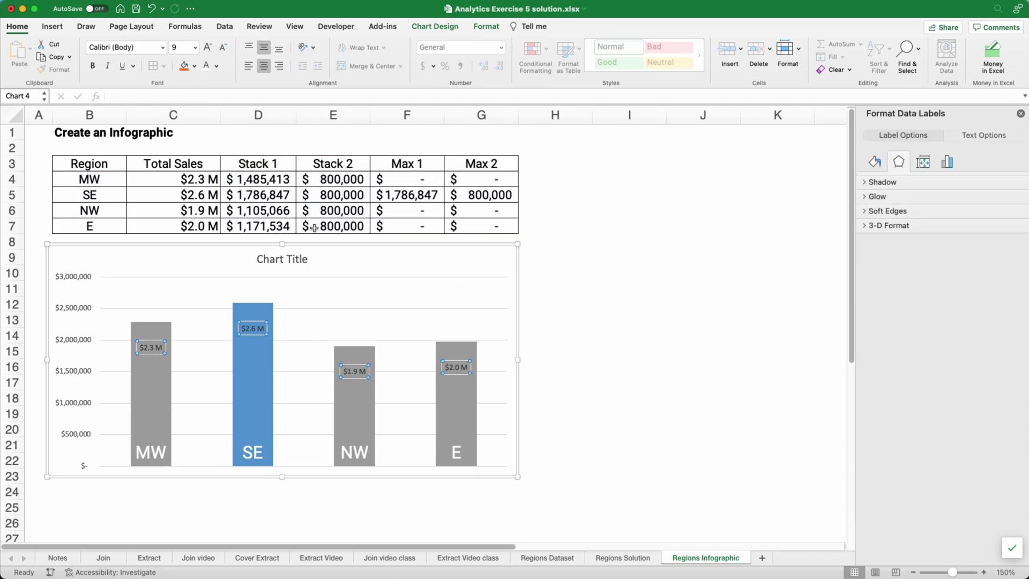
click(162, 49)
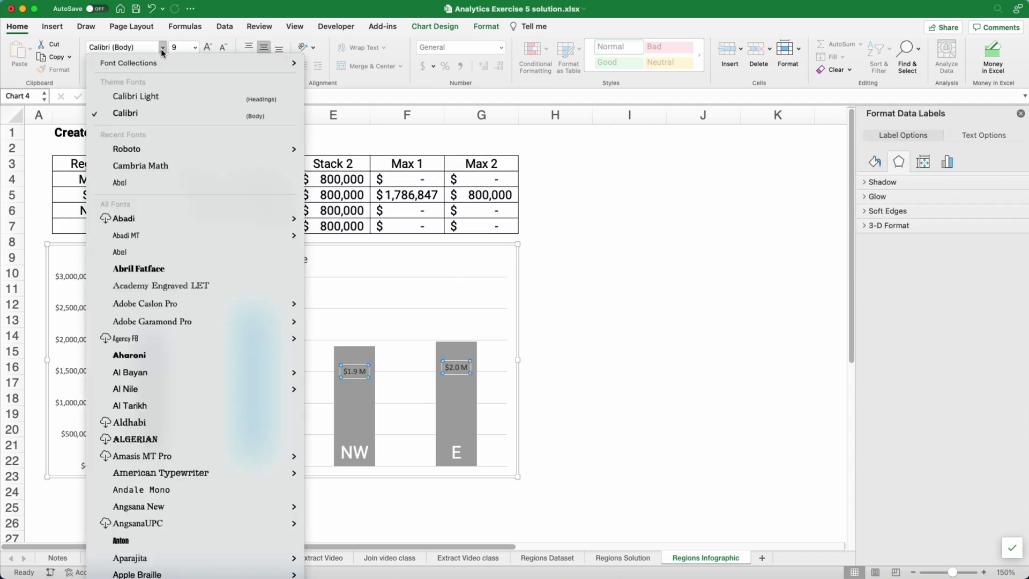
click(149, 151)
click(195, 47)
click(187, 139)
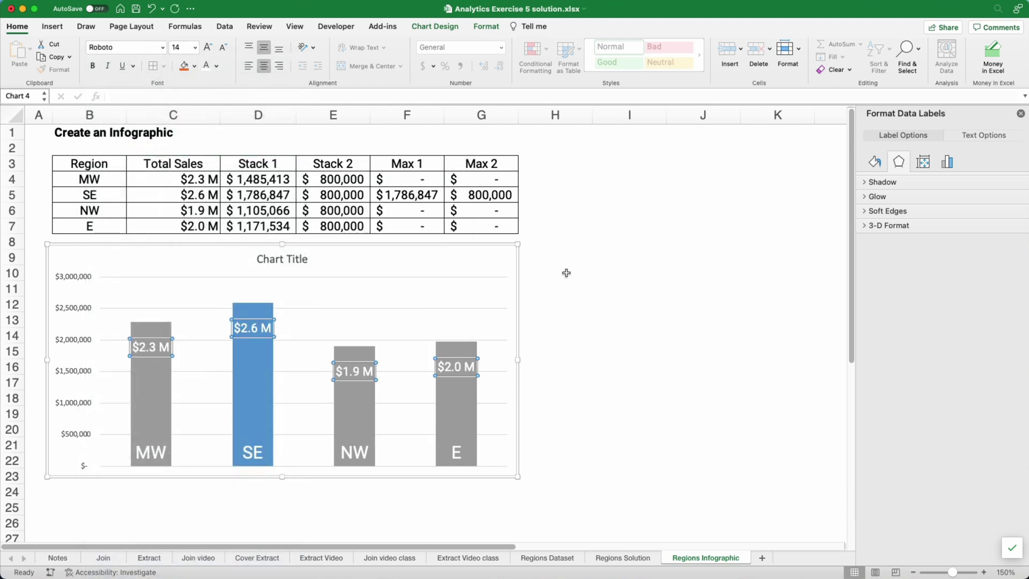
click(92, 66)
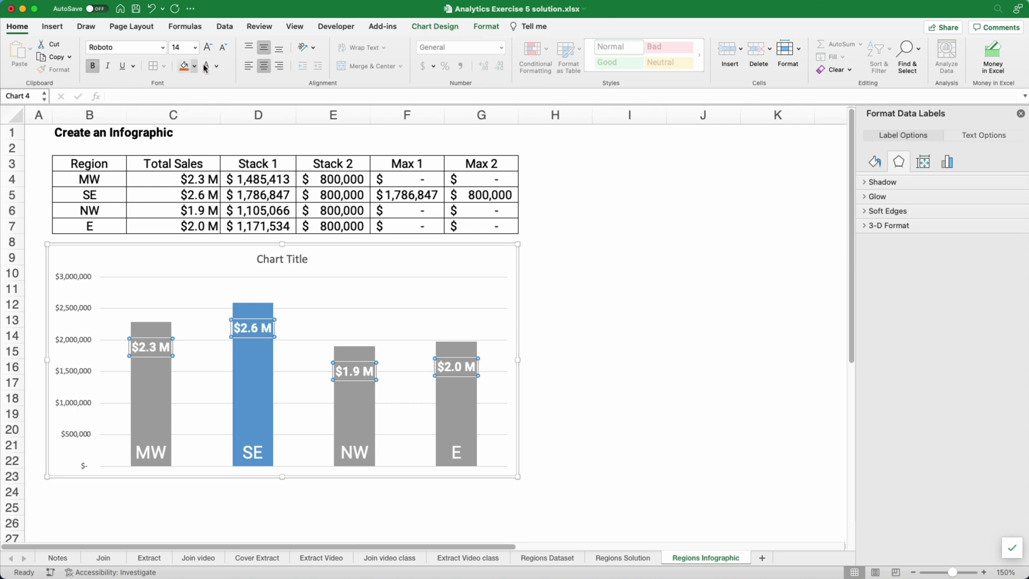
click(196, 47)
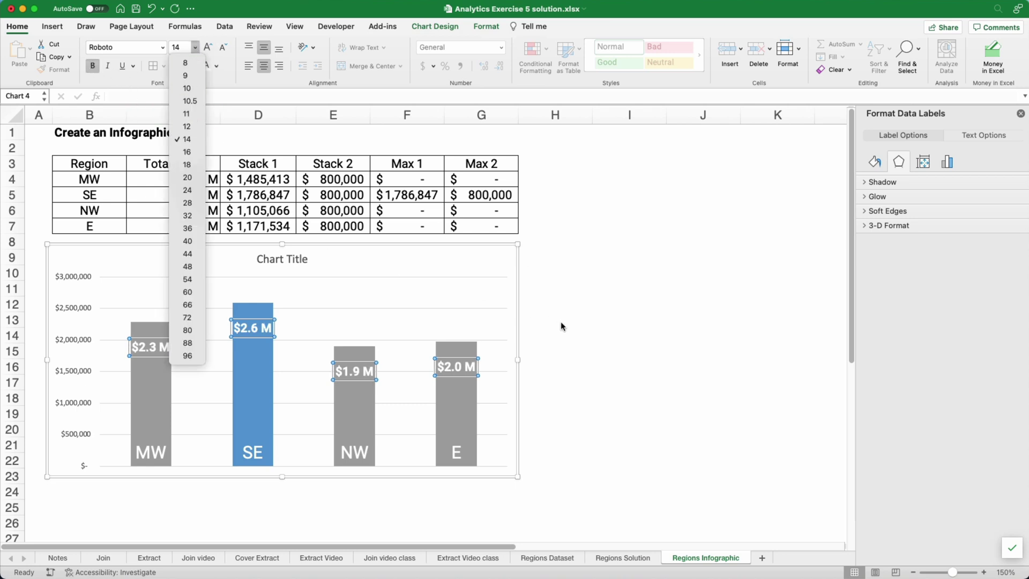
key(Escape)
click(362, 520)
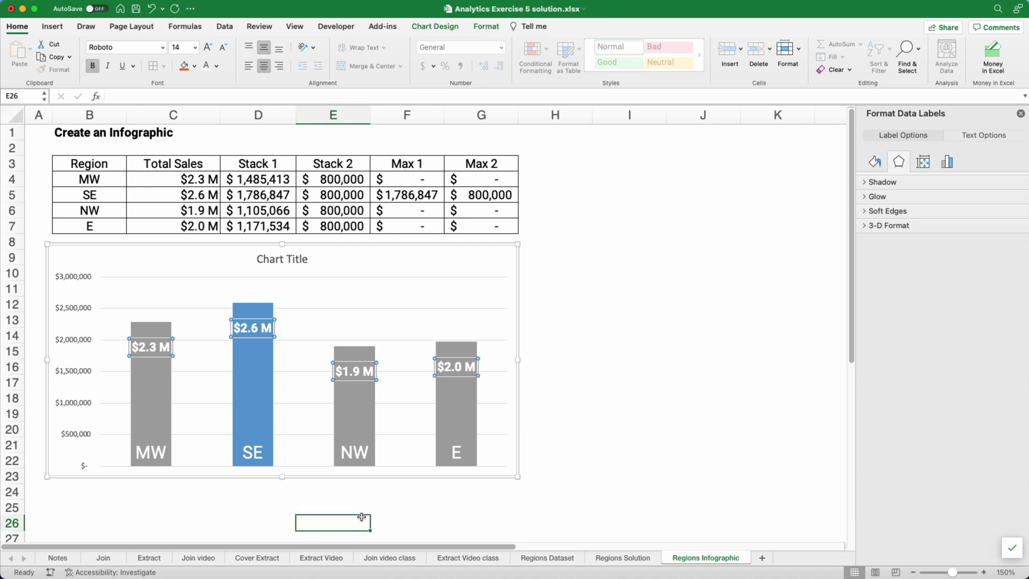
Set the gap width of both the Stack 1 and Max 1 series to 75%.
click(255, 400)
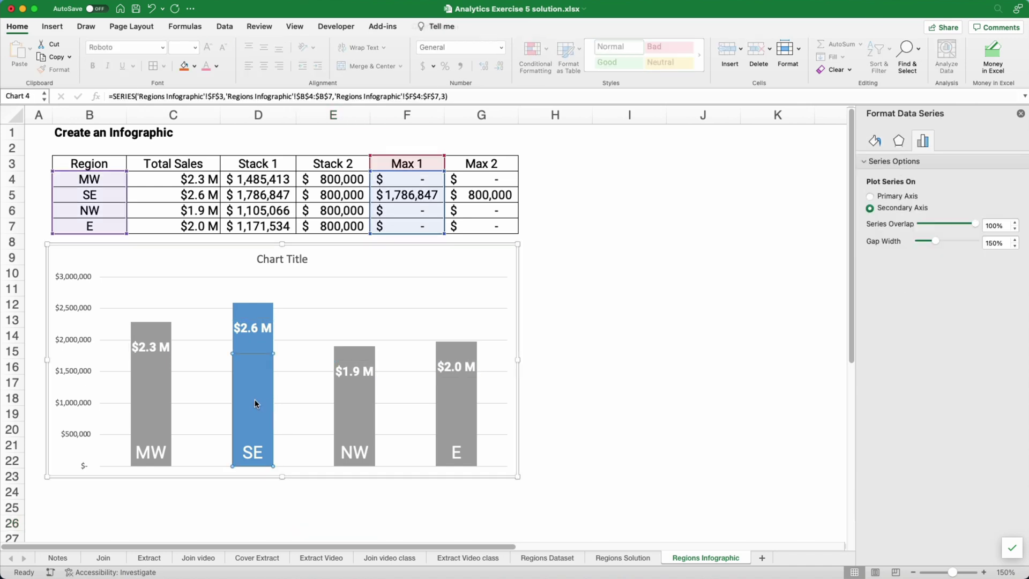
click(136, 413)
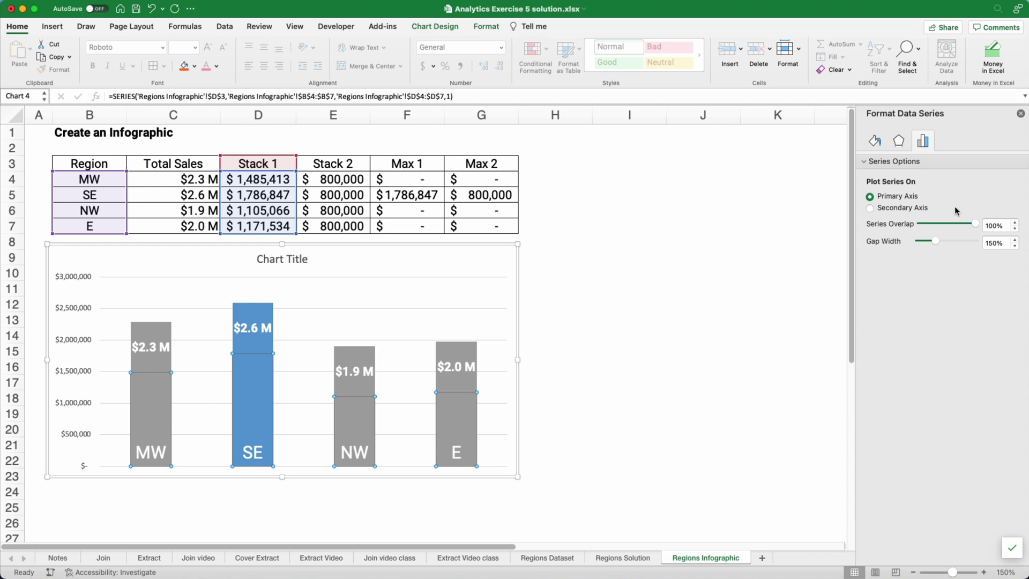
click(986, 245)
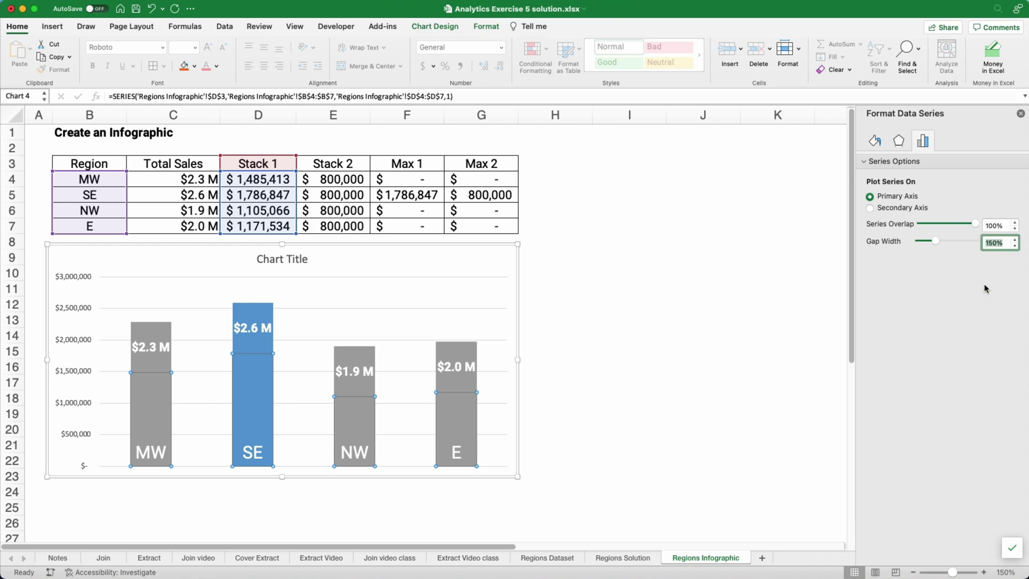
text(75)
key(Return)
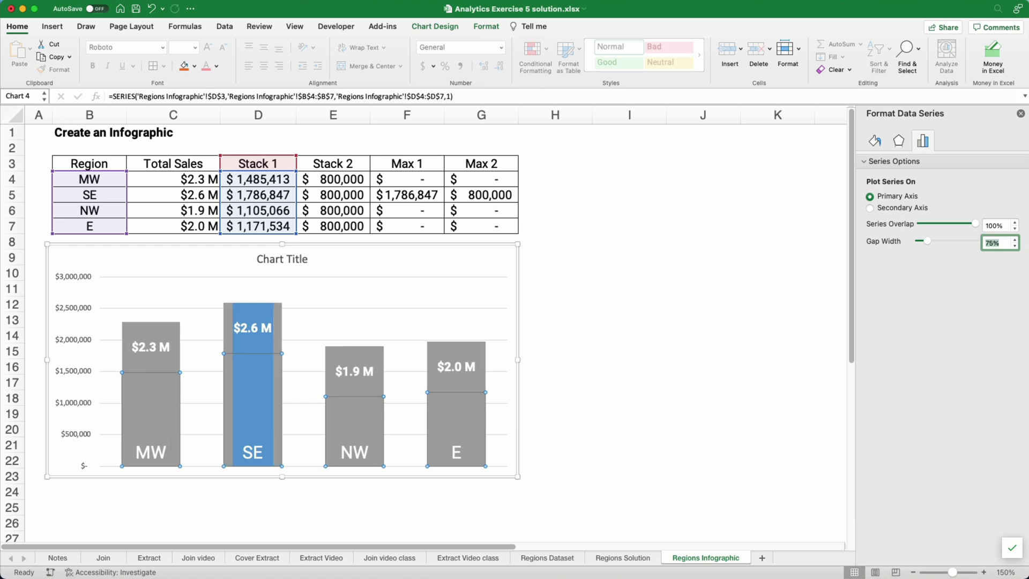
click(257, 382)
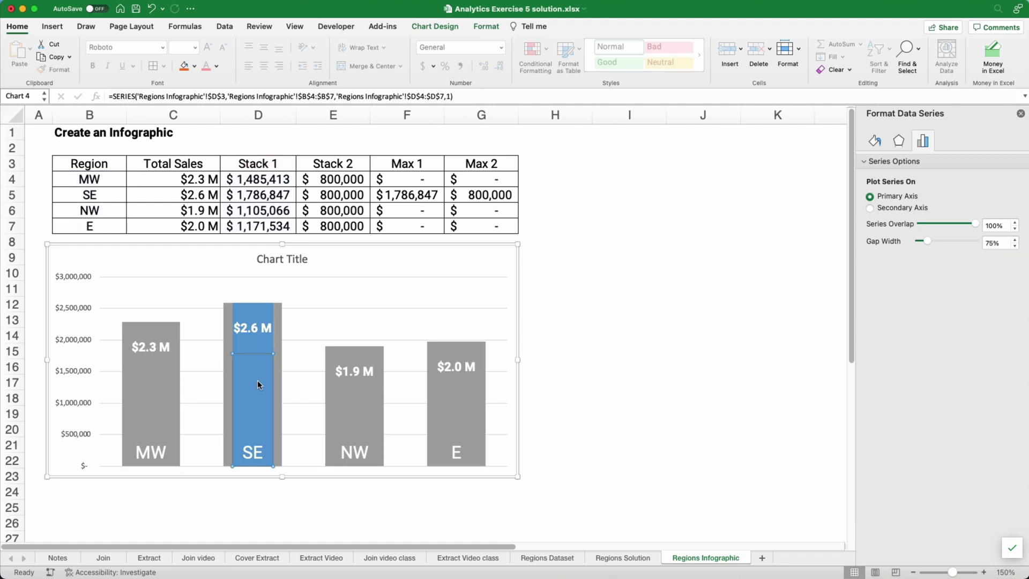
double_click(991, 243)
text(75)
key(Return)
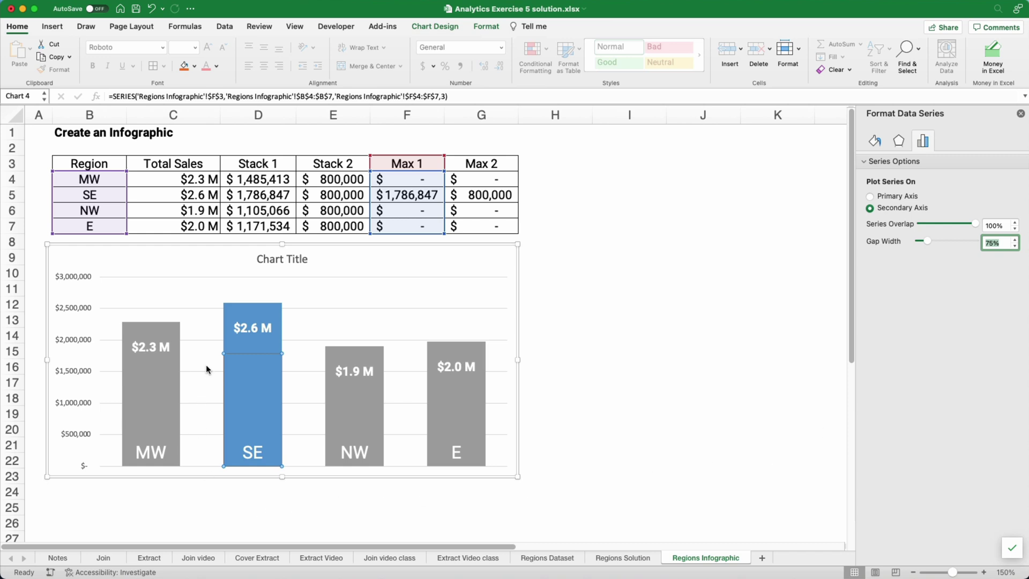
Make the region name labels at the column bases bold.
mouse_move(160, 375)
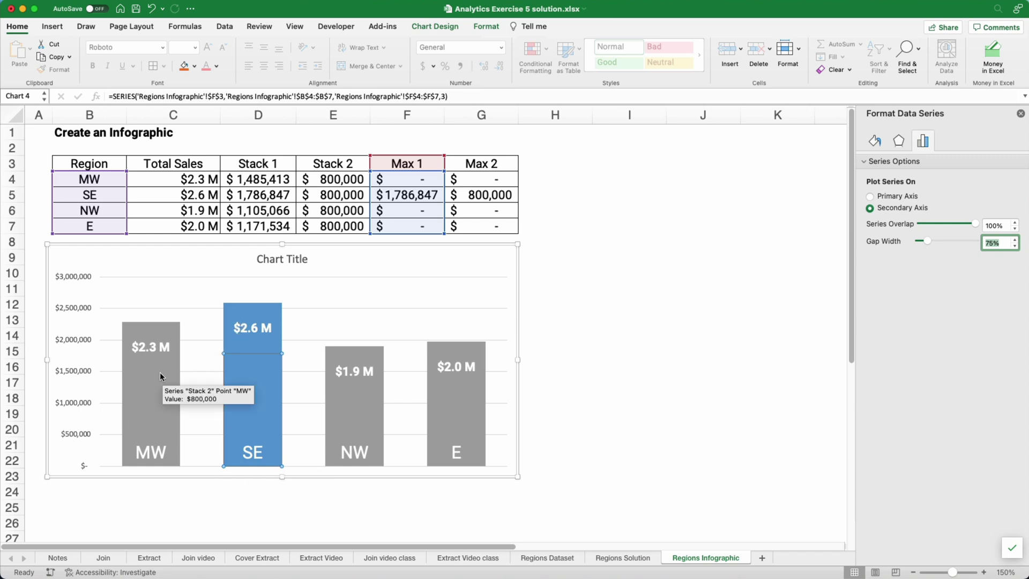
click(248, 452)
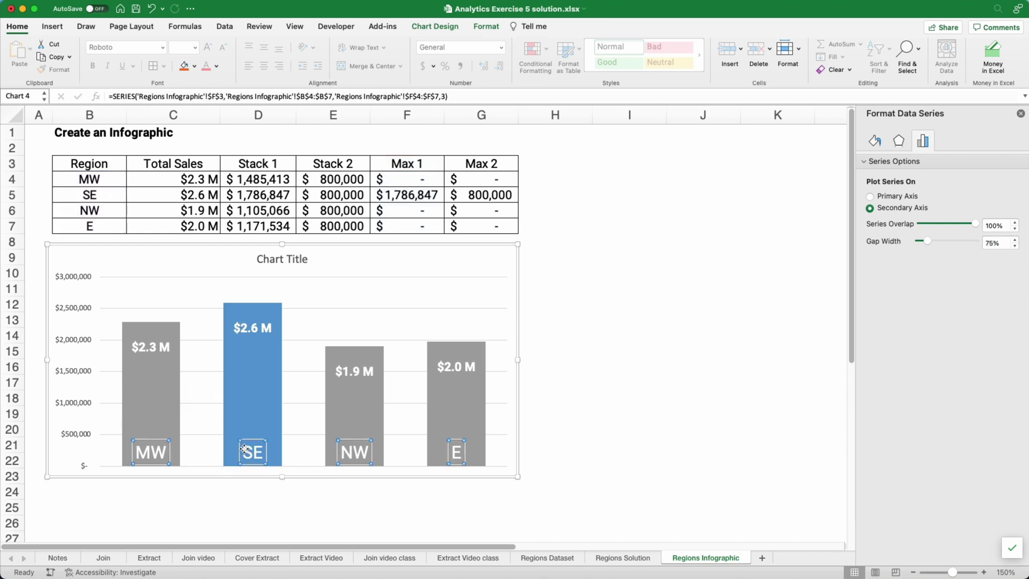
click(92, 66)
click(303, 521)
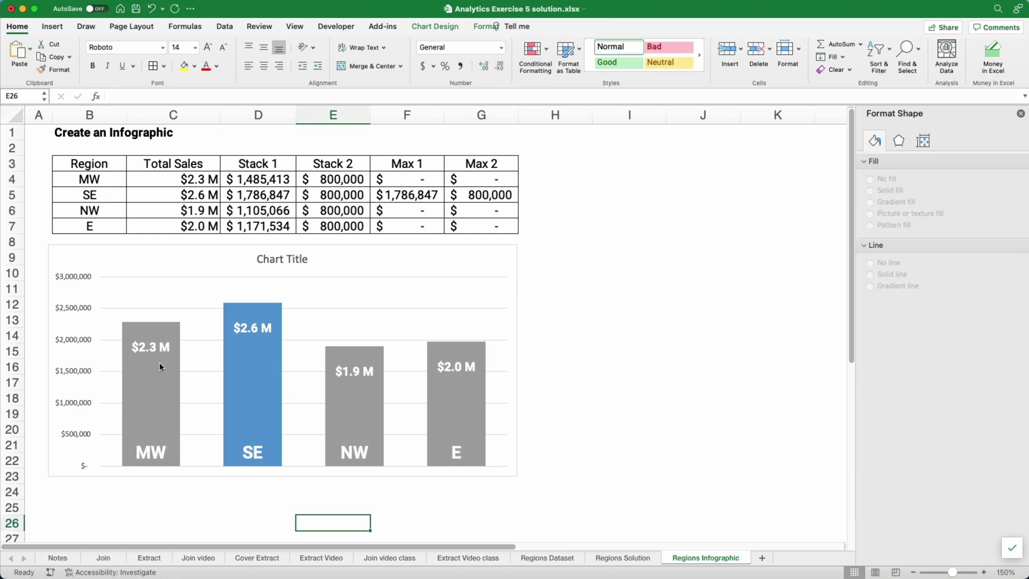
Delete the horizontal gridlines and the vertical dollar value axis.
click(105, 339)
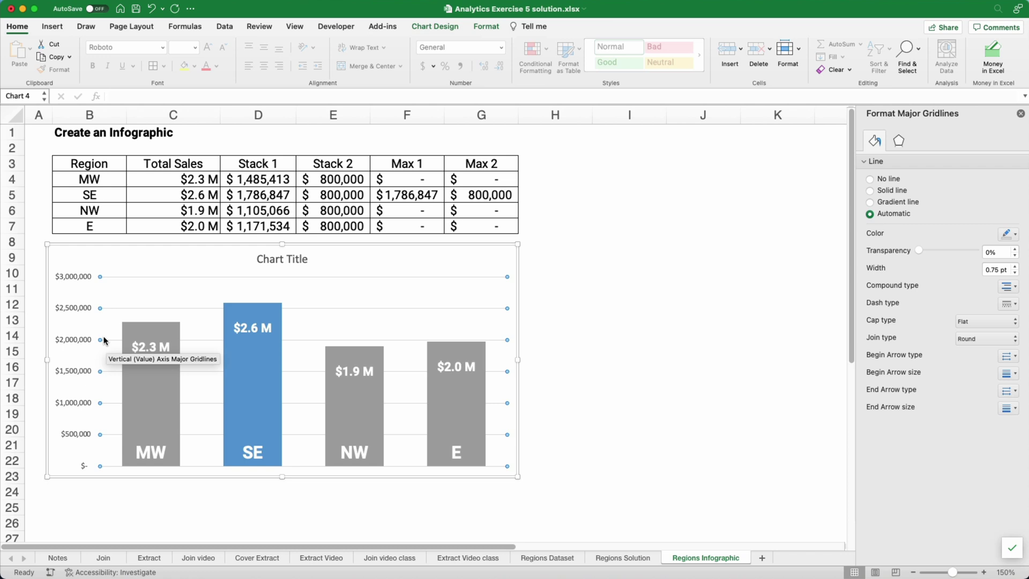
key(Delete)
click(67, 341)
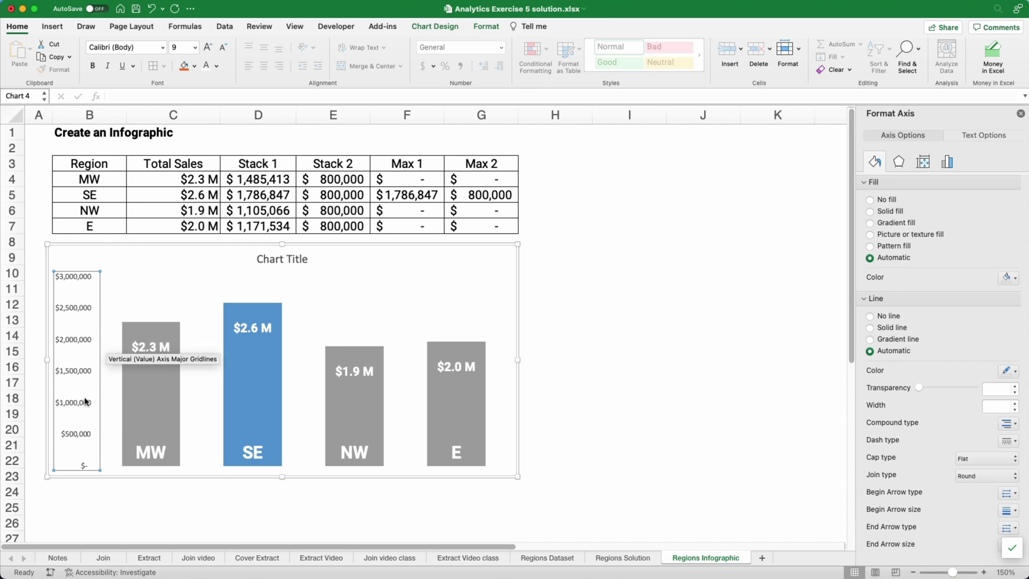
key(Delete)
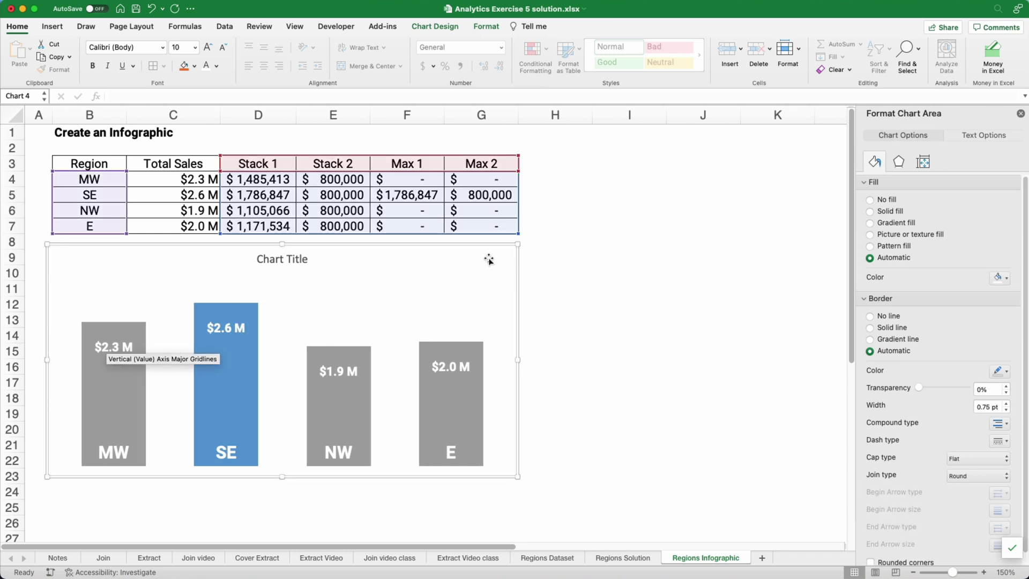
Retitle the chart 'Sales by Region' in Roboto at size 20.
double_click(281, 258)
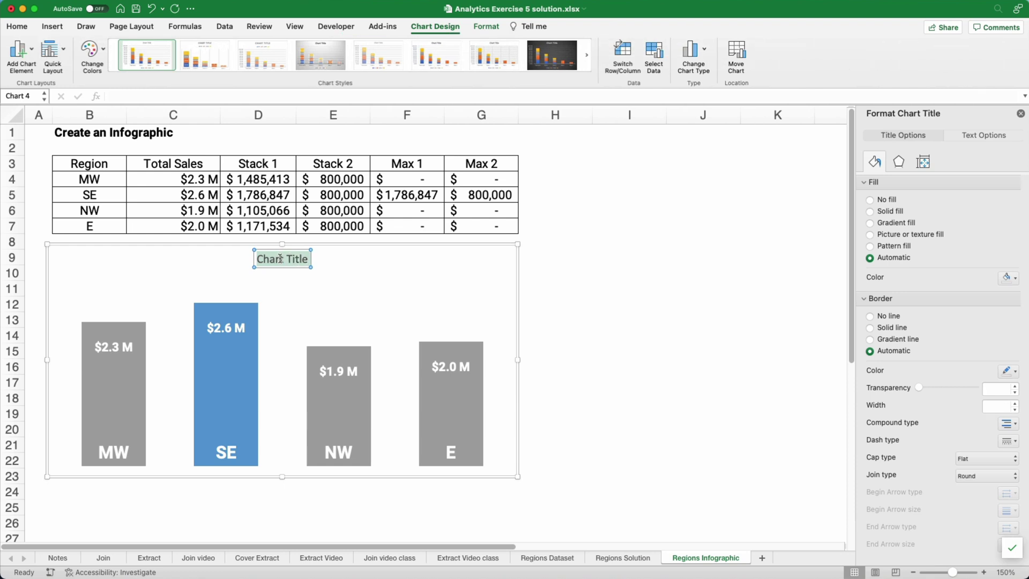
triple_click(281, 258)
click(18, 27)
click(163, 47)
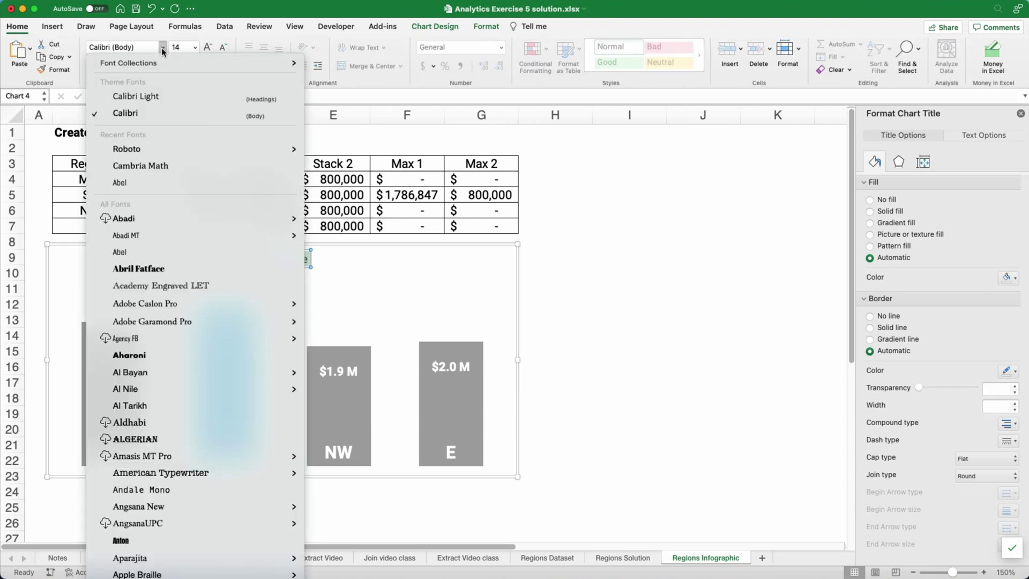
click(136, 148)
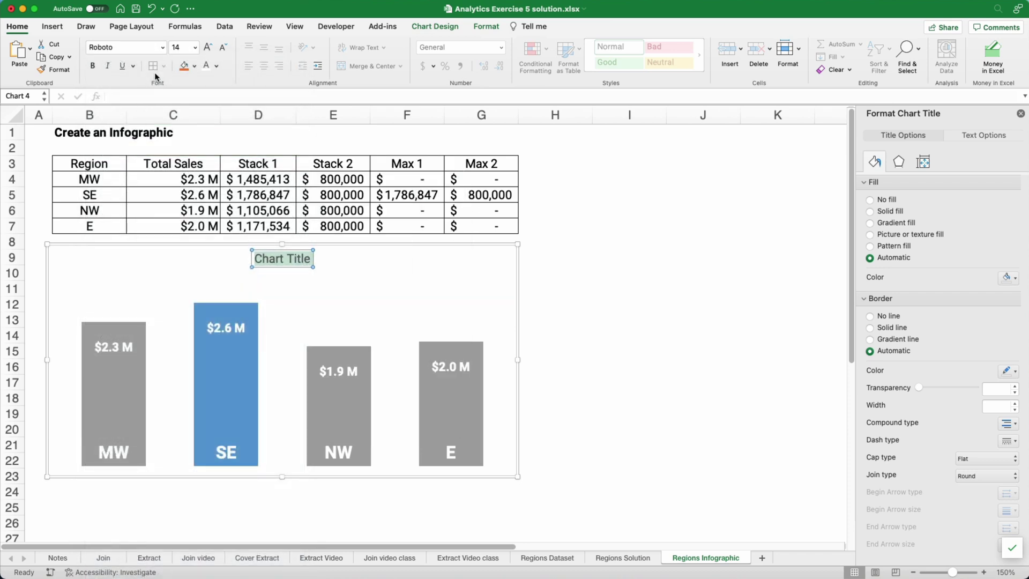
click(195, 48)
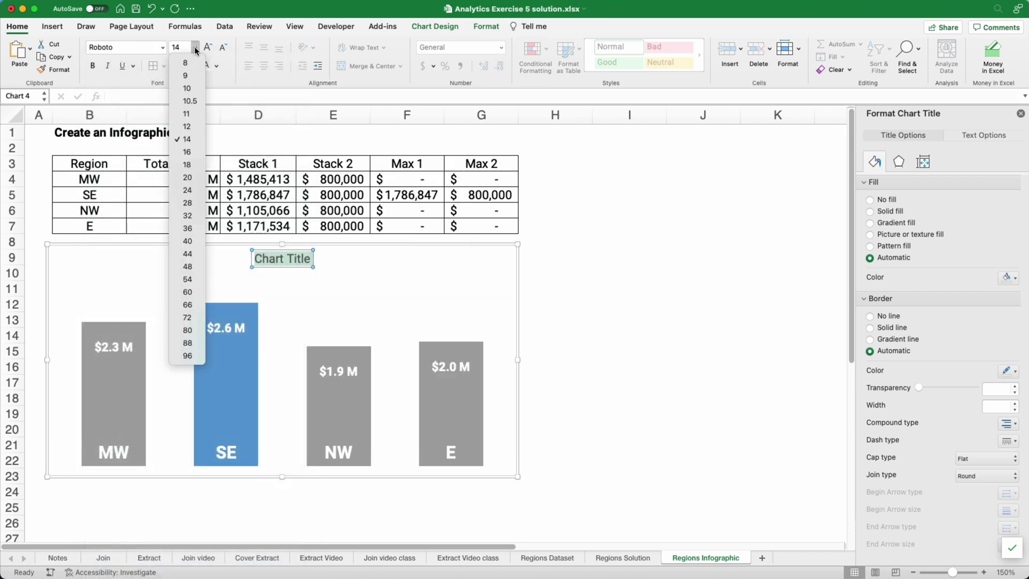
click(187, 177)
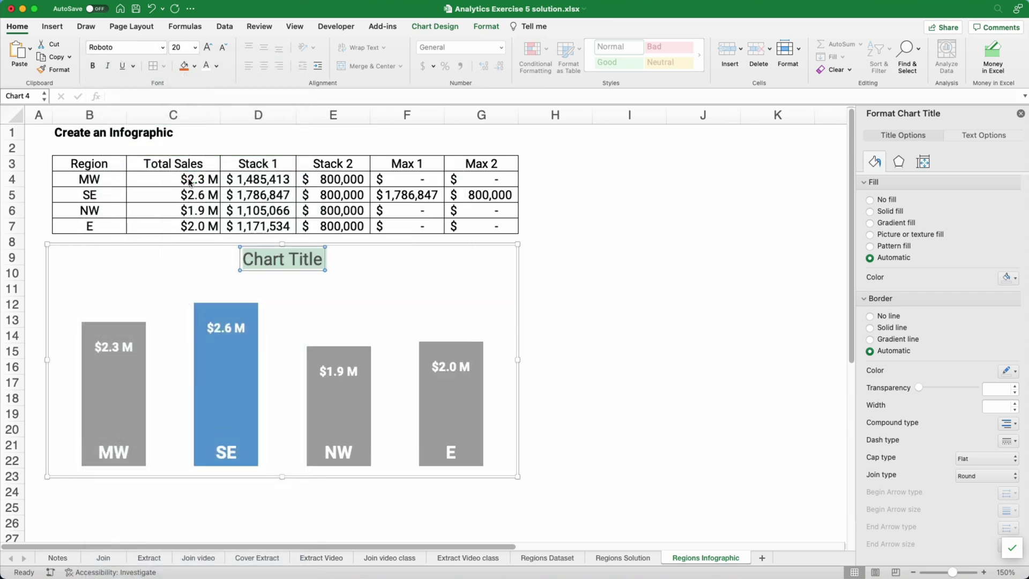
text(Sales by)
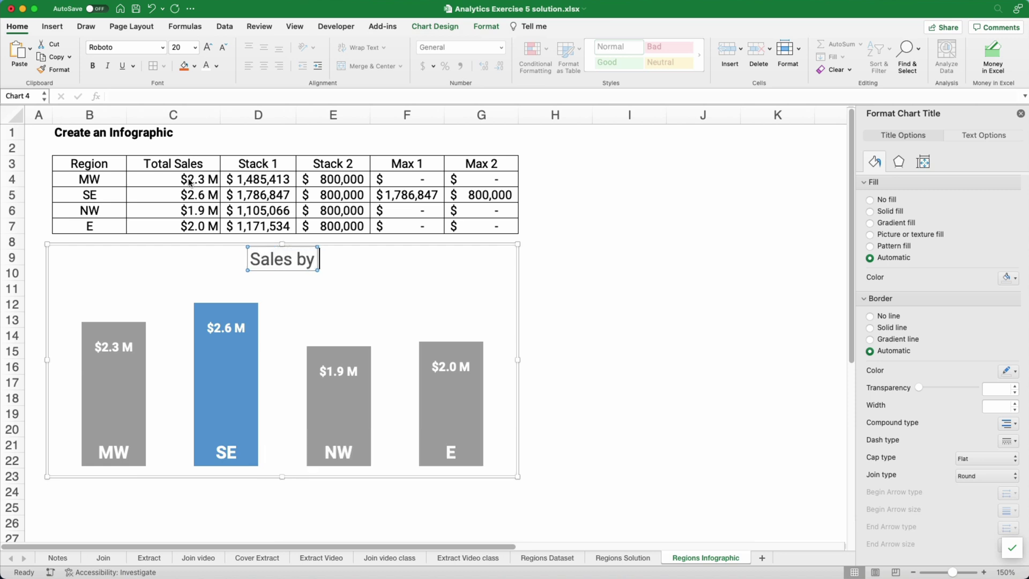
text( Region)
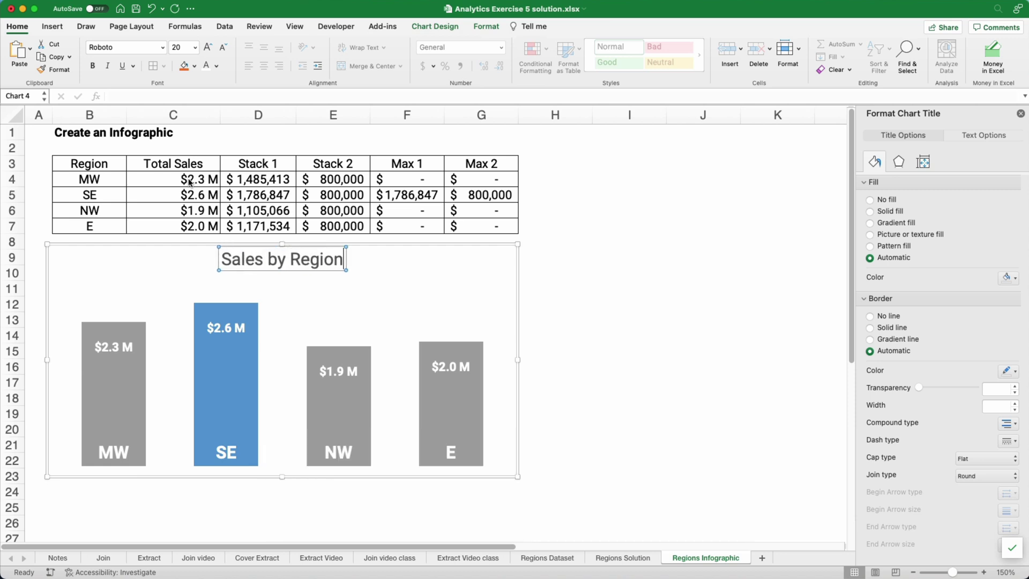
Set the chart area border to No line so the chart is borderless.
click(308, 296)
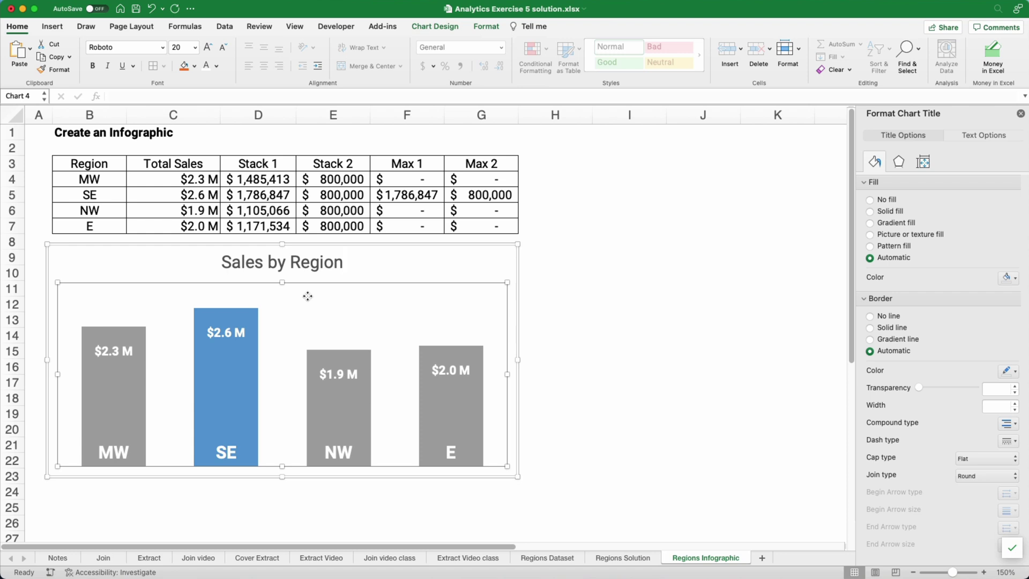
click(548, 307)
click(469, 262)
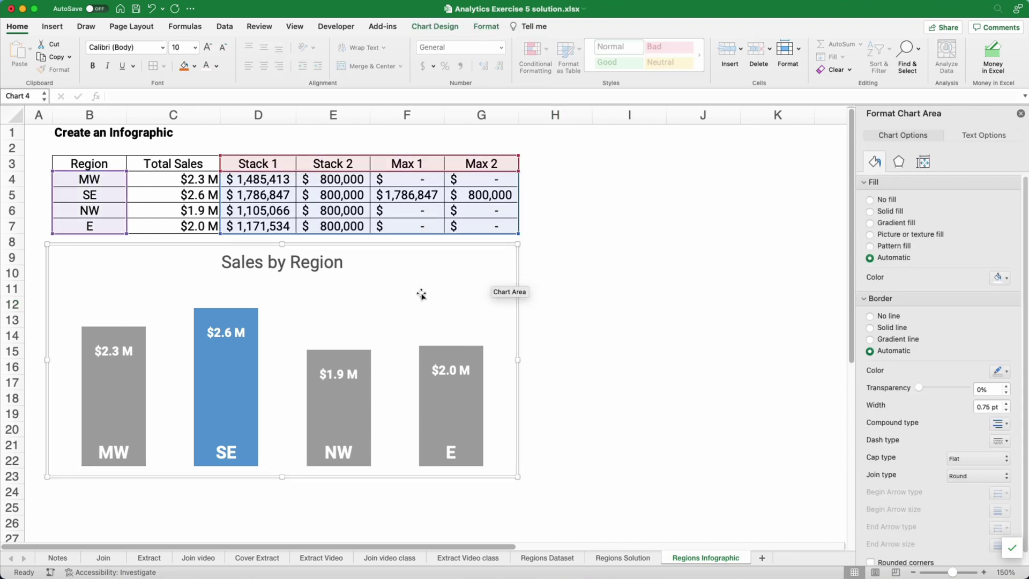
click(870, 316)
click(595, 332)
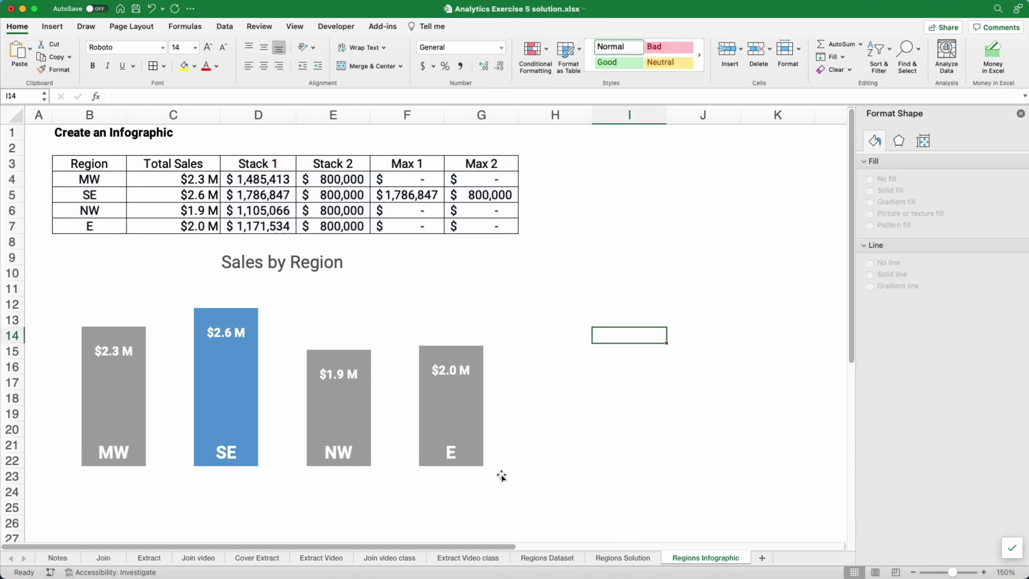
mouse_move(124, 356)
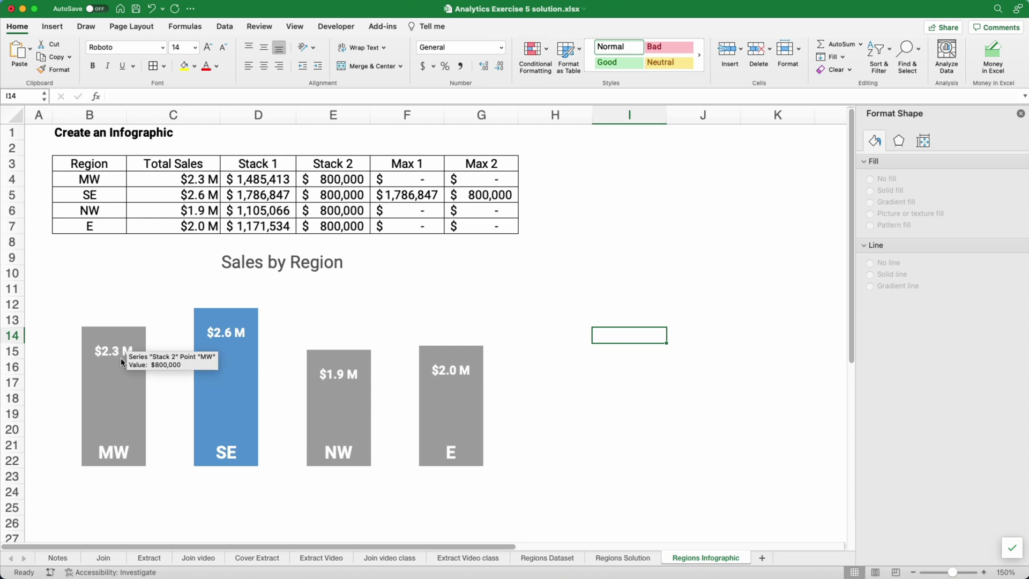
click(105, 330)
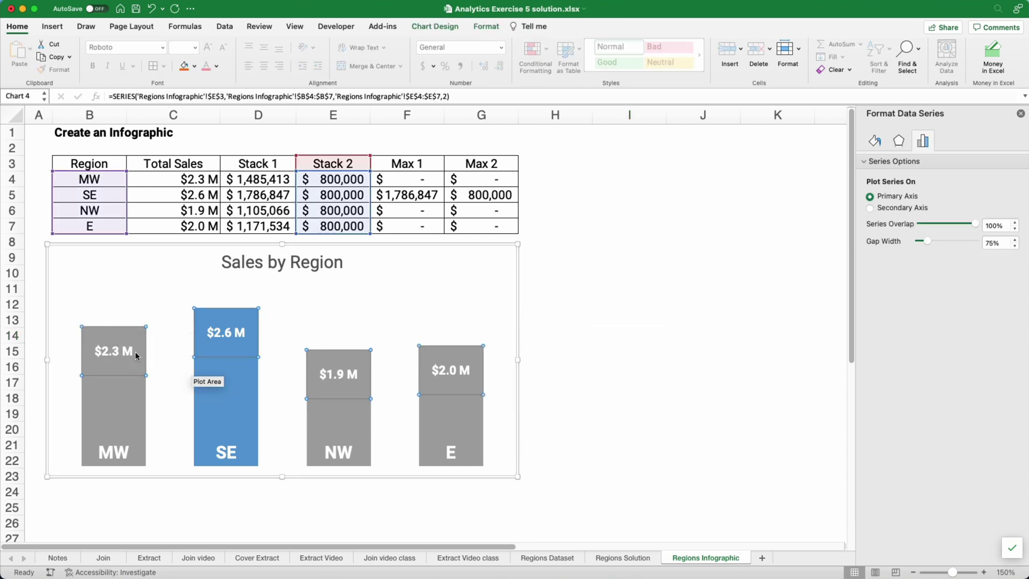
click(233, 511)
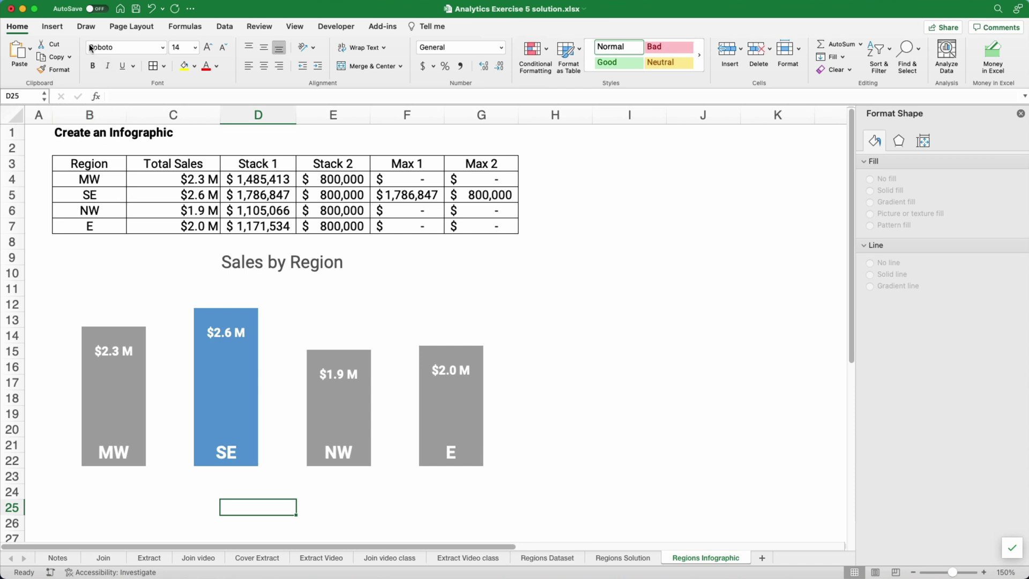
click(52, 27)
click(237, 50)
scroll(333, 224, down, 5)
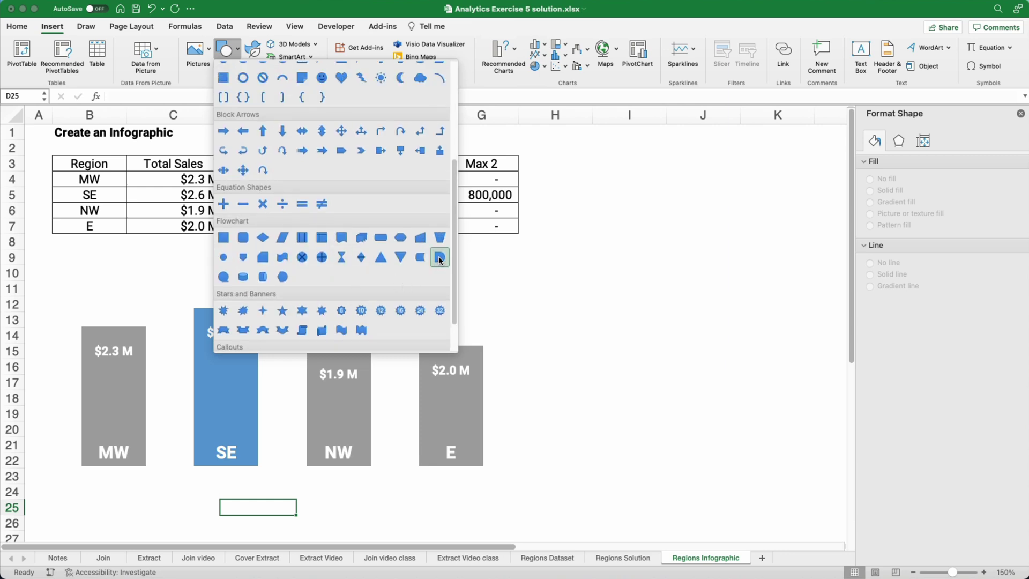
click(439, 256)
drag(633, 309, 682, 352)
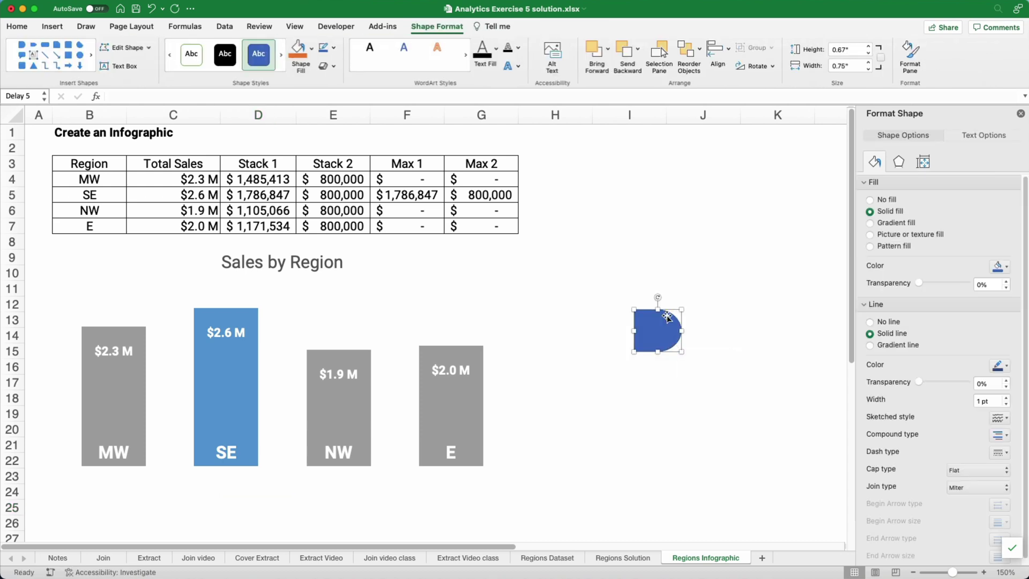
drag(657, 297, 610, 328)
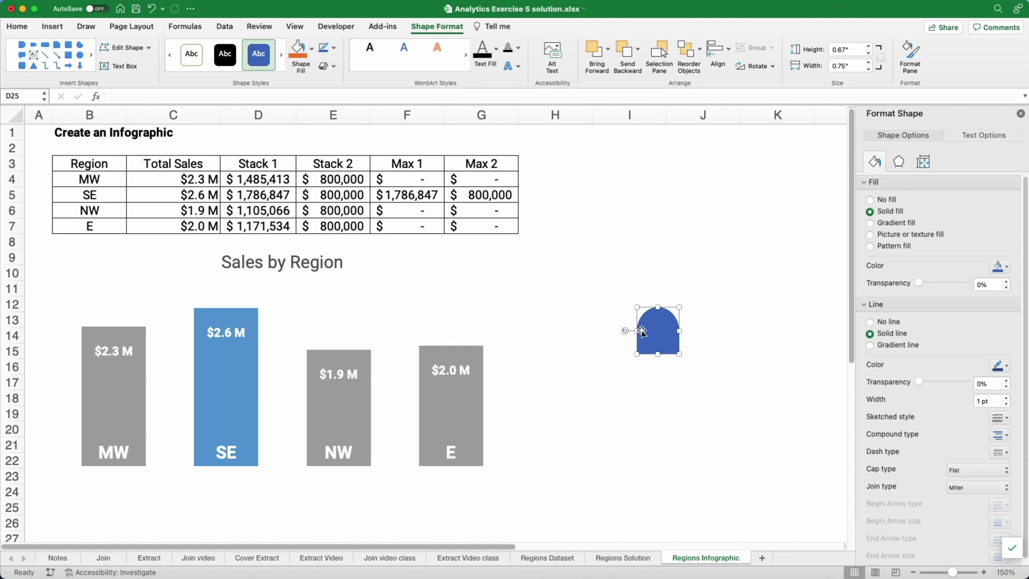
key(Delete)
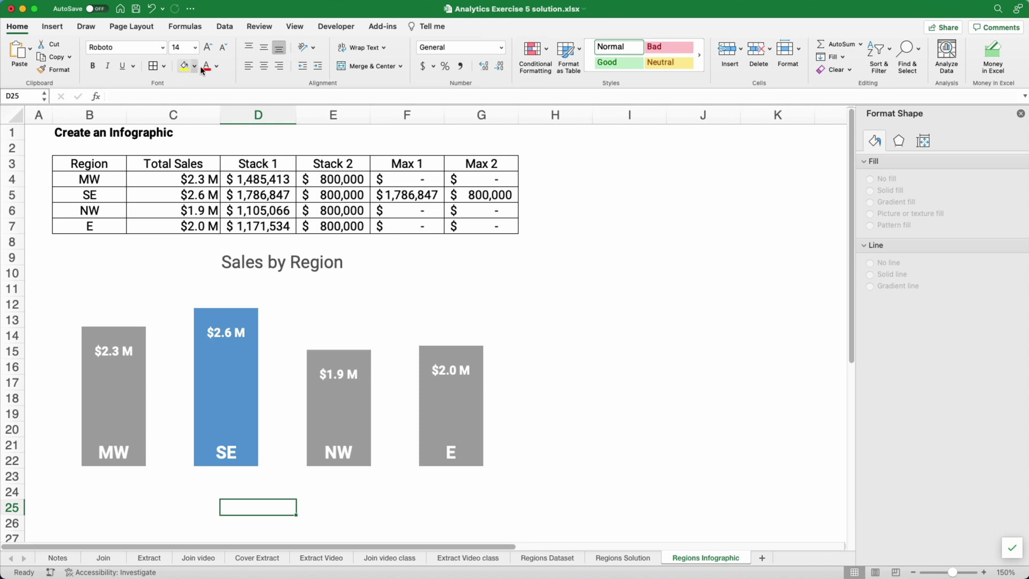
Draw a Pentagon block-arrow shape beside the chart.
click(54, 27)
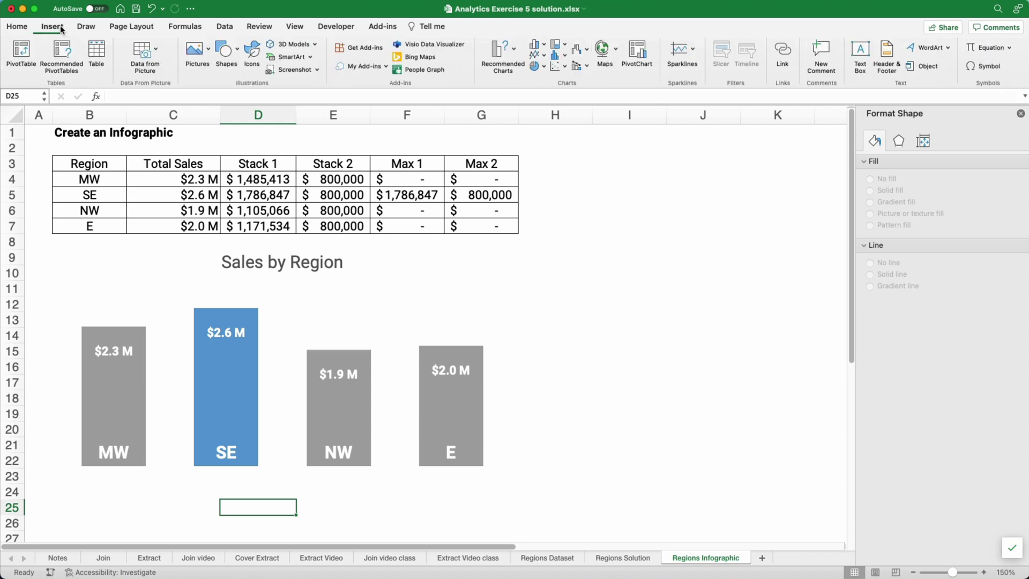
click(237, 52)
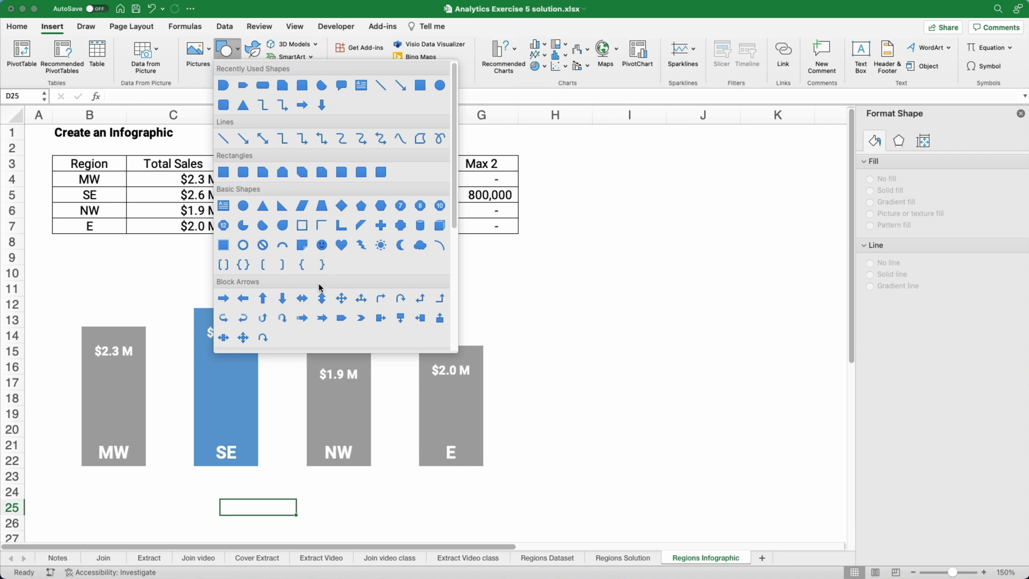
scroll(322, 289, down, 1)
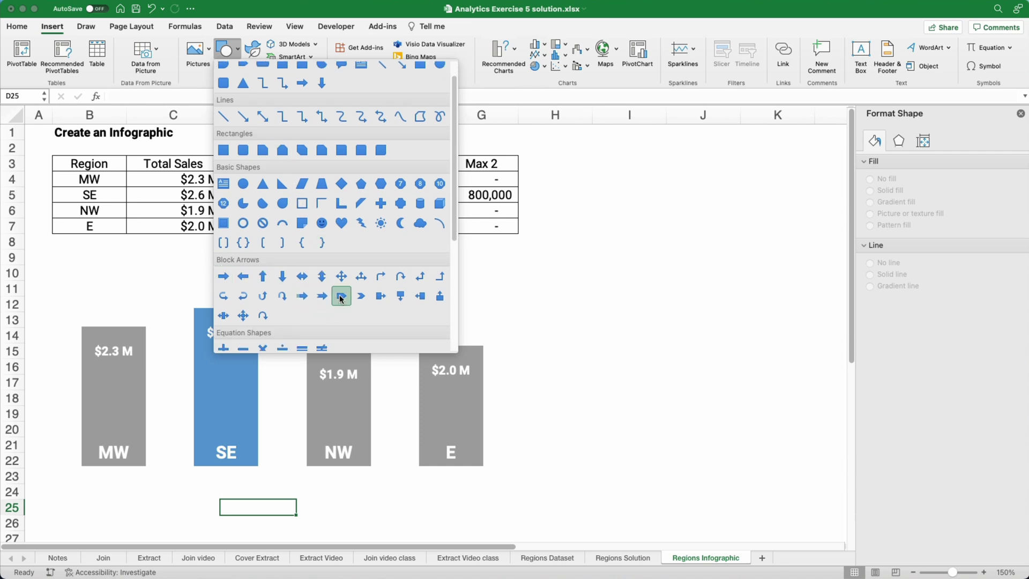
click(340, 295)
drag(629, 329, 673, 370)
Rotate the pentagon to point upward, with no outline and a grey fill.
drag(651, 316, 610, 348)
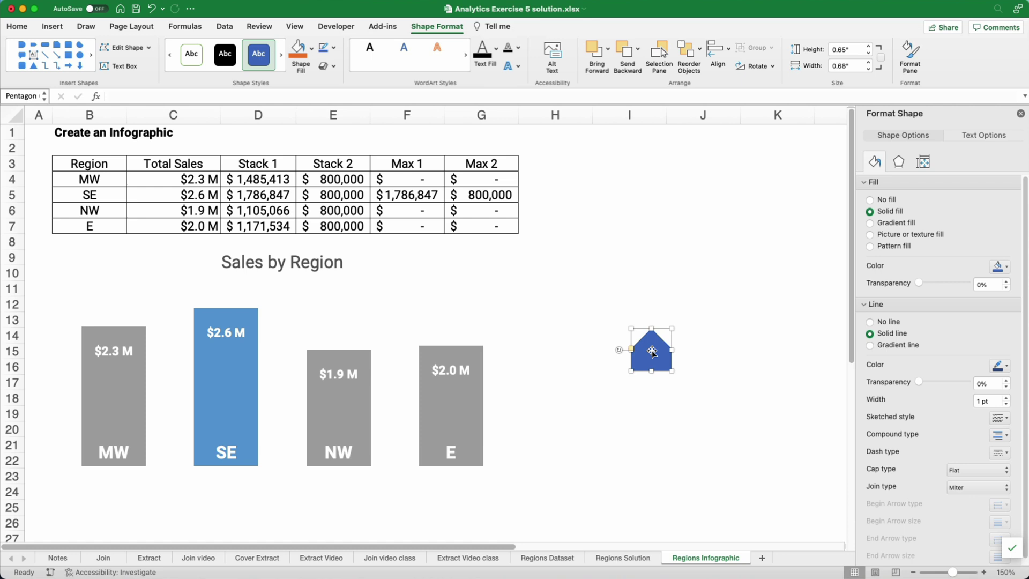
click(869, 322)
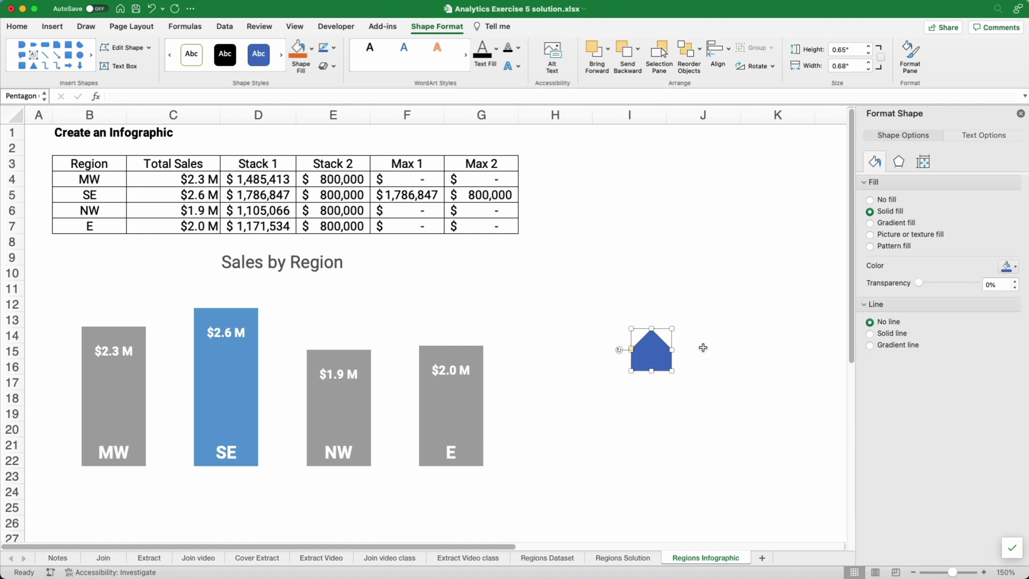
click(1013, 269)
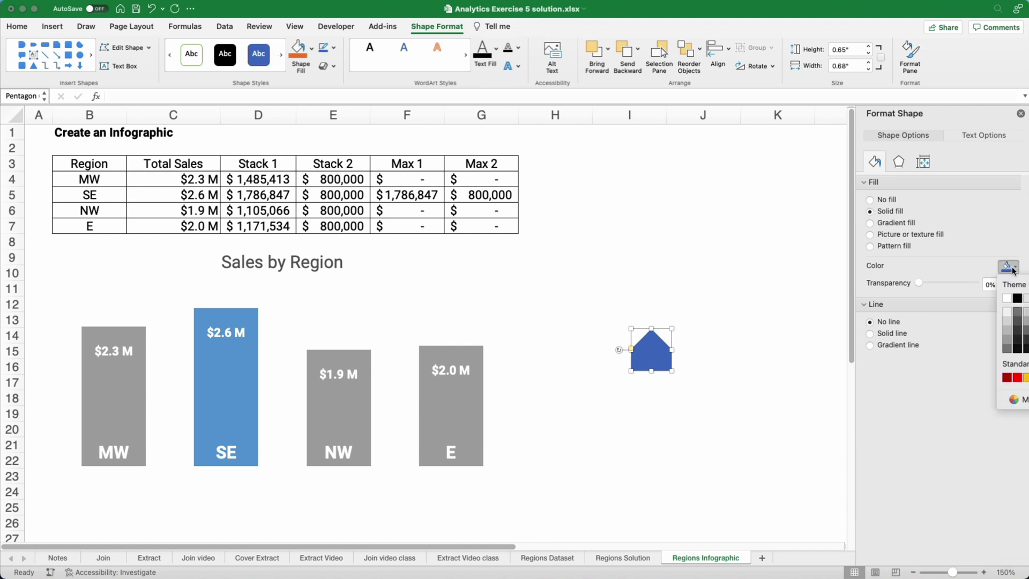
click(1006, 346)
Duplicate the grey pentagon, line the copy up to its right, and fill it blue.
click(685, 416)
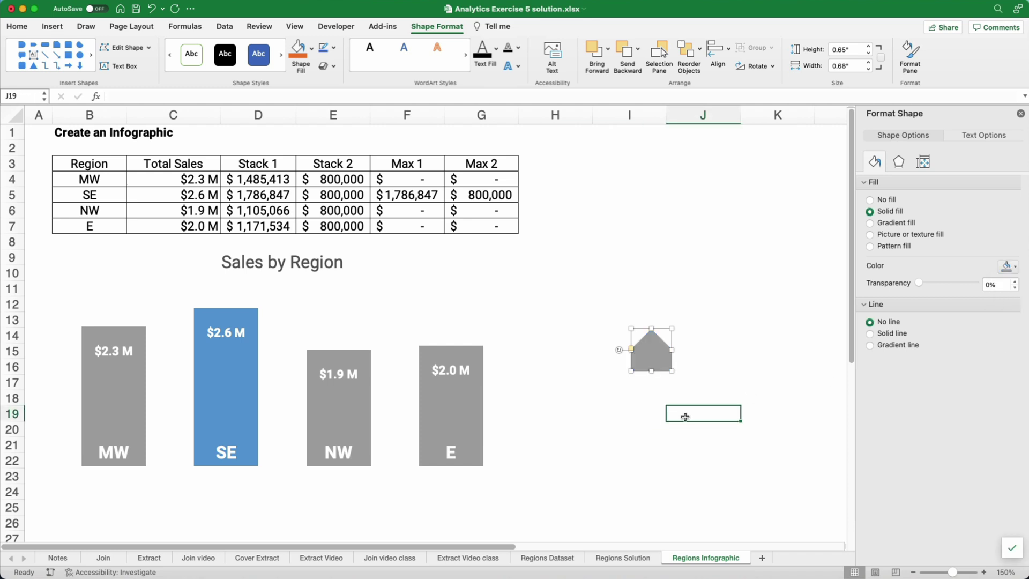
click(653, 354)
key(super+c)
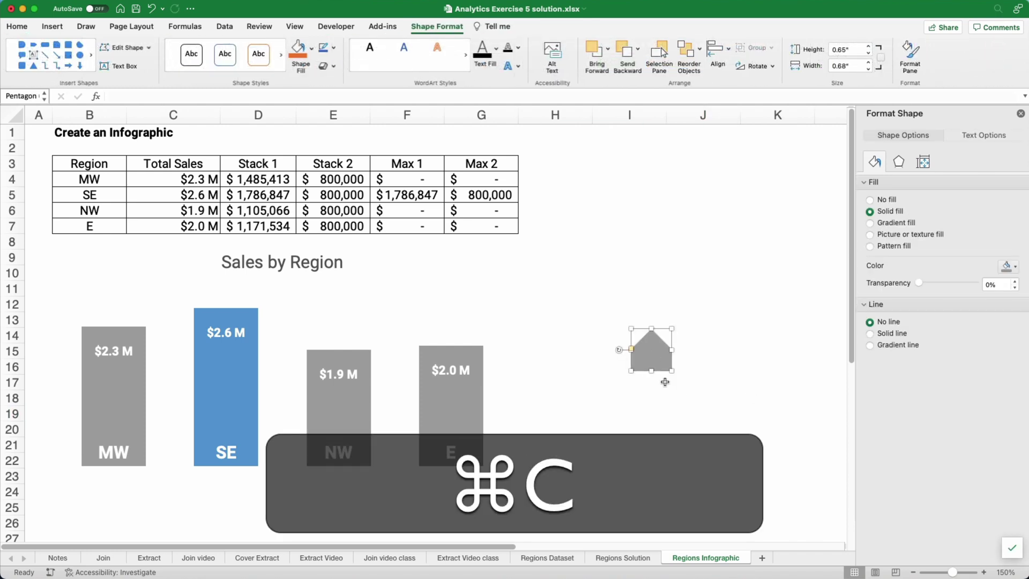
click(720, 361)
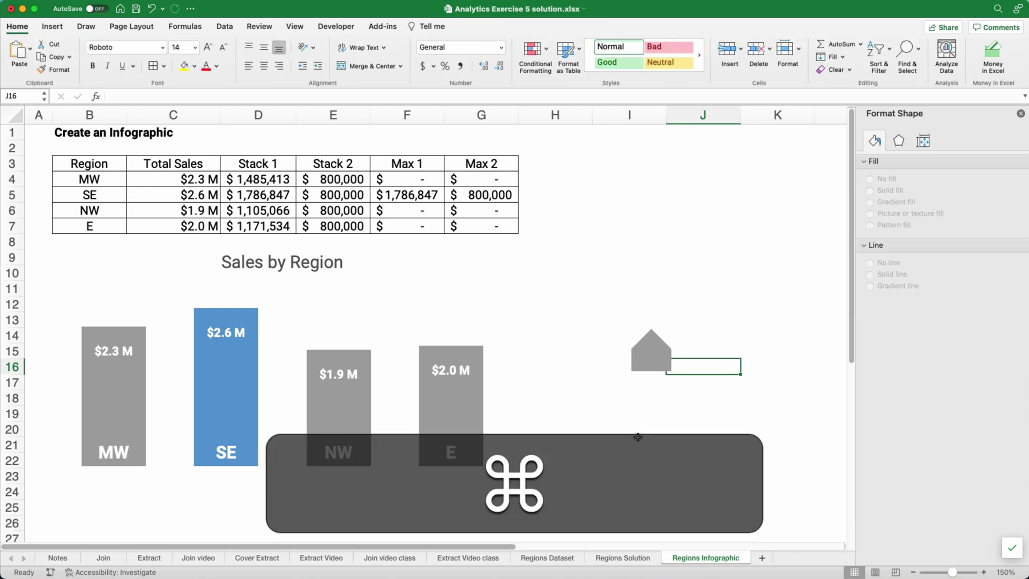
key(super+v)
drag(686, 389, 711, 360)
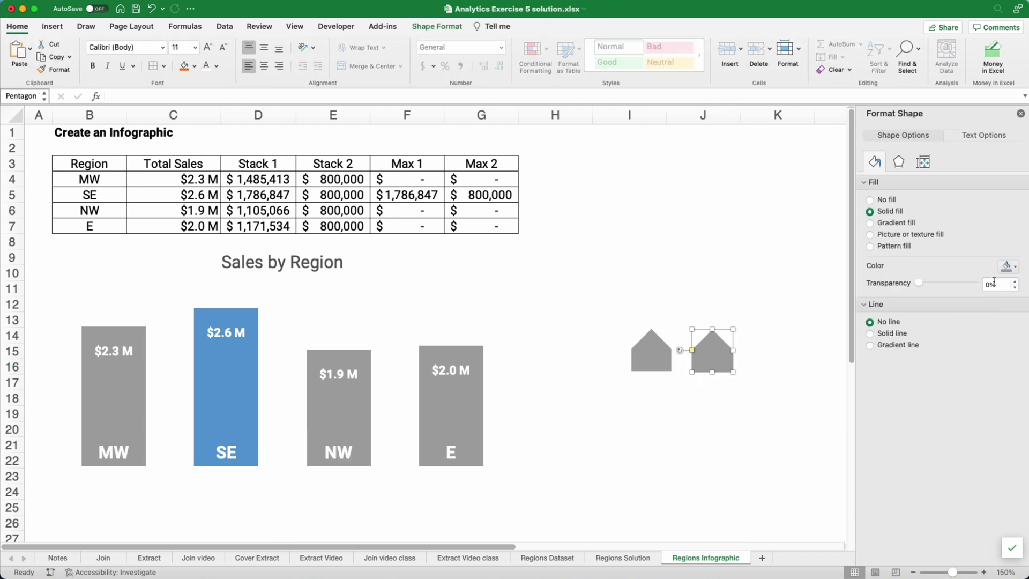
click(1012, 268)
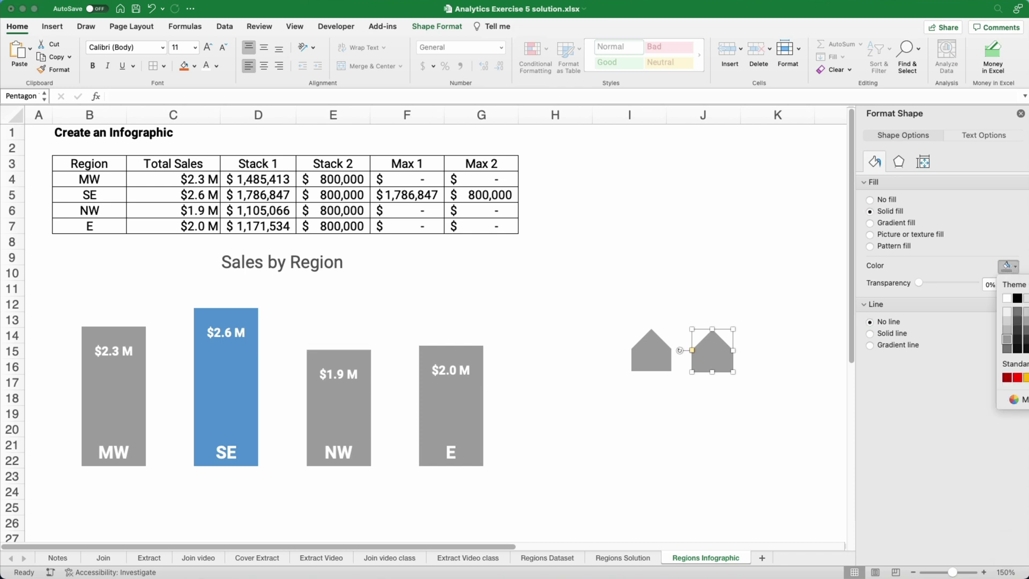
click(1026, 298)
Copy the grey pentagon and select the Stack 2 column tops in the chart.
click(699, 442)
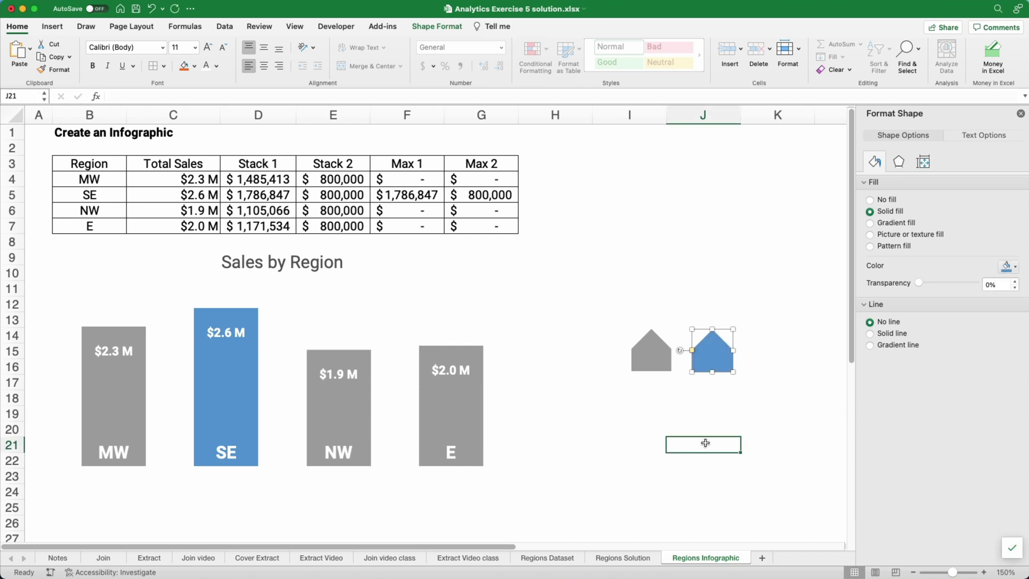
click(649, 361)
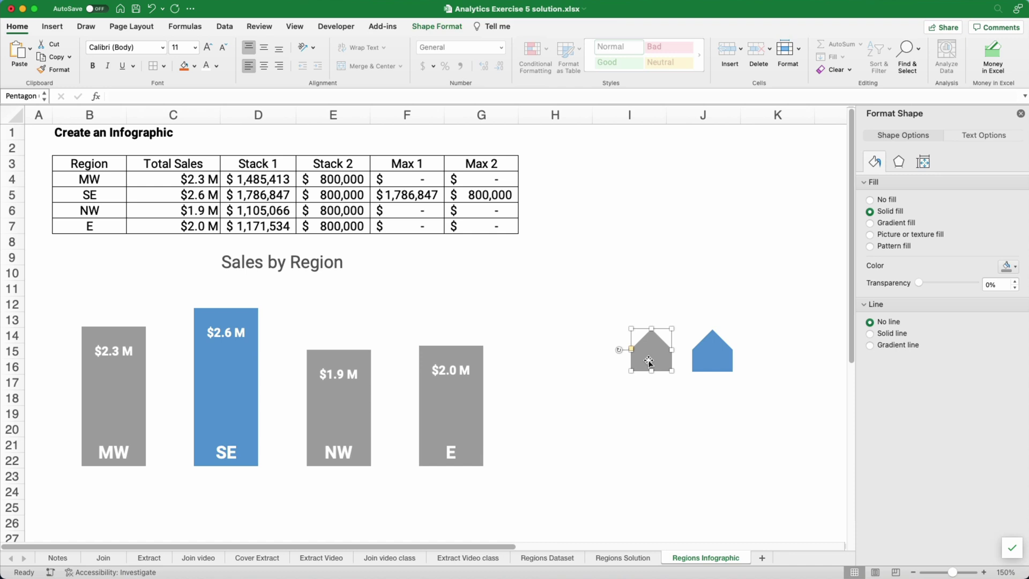
key(super+c)
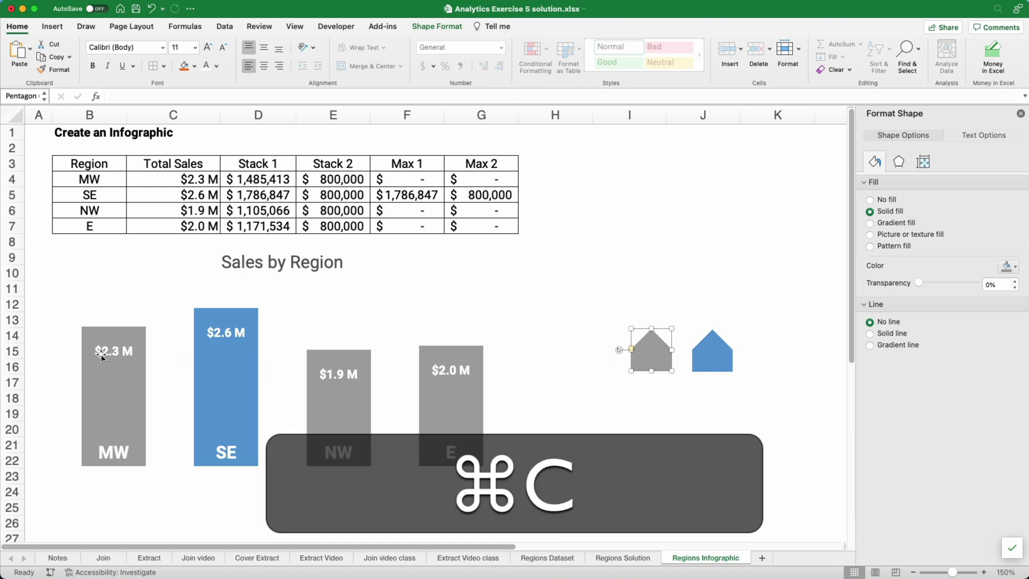
click(87, 365)
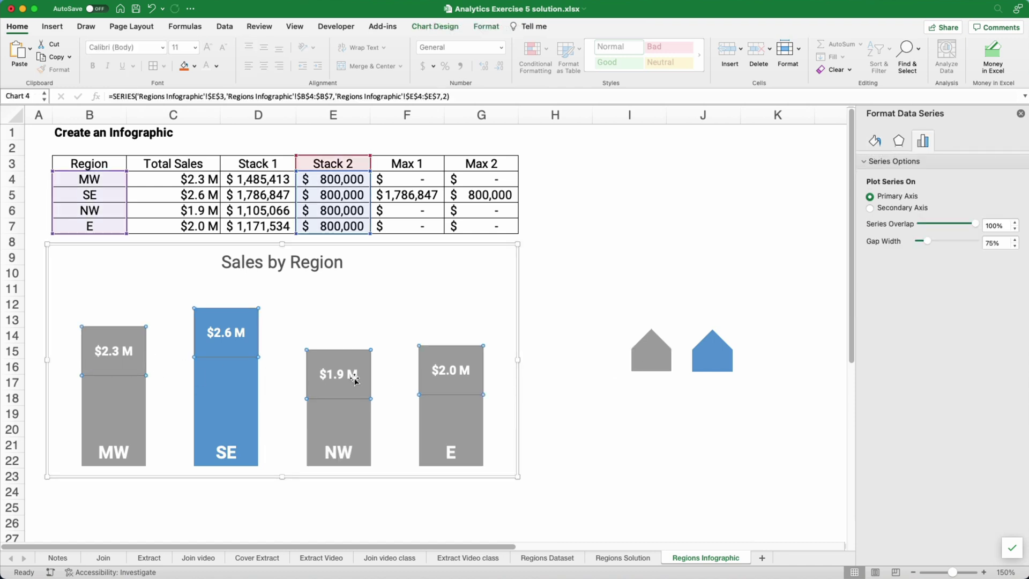
Paste the grey pentagon onto the Stack 2 tops and the blue pentagon onto the SE Max 2 top.
key(super+v)
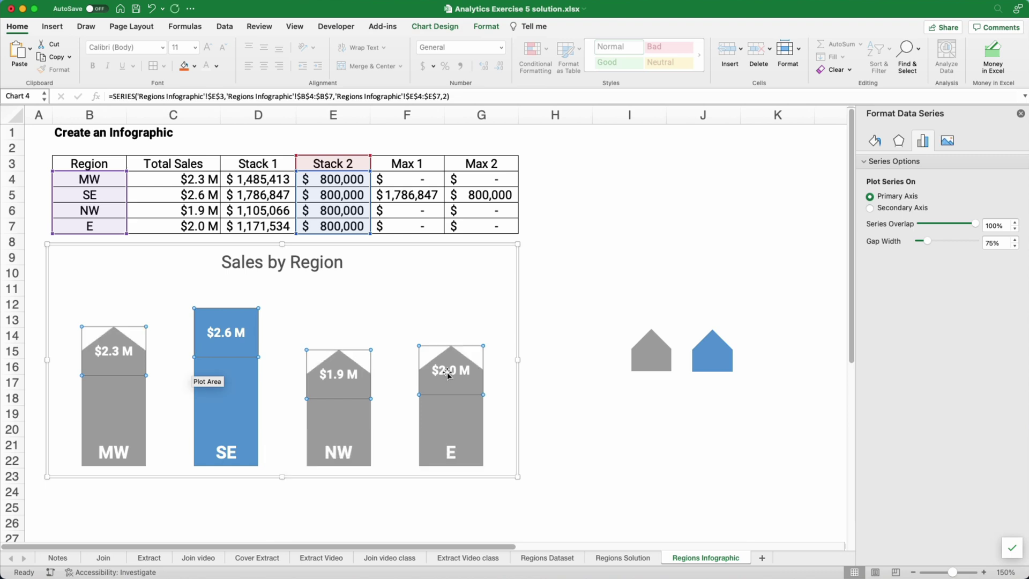
click(712, 367)
key(super+c)
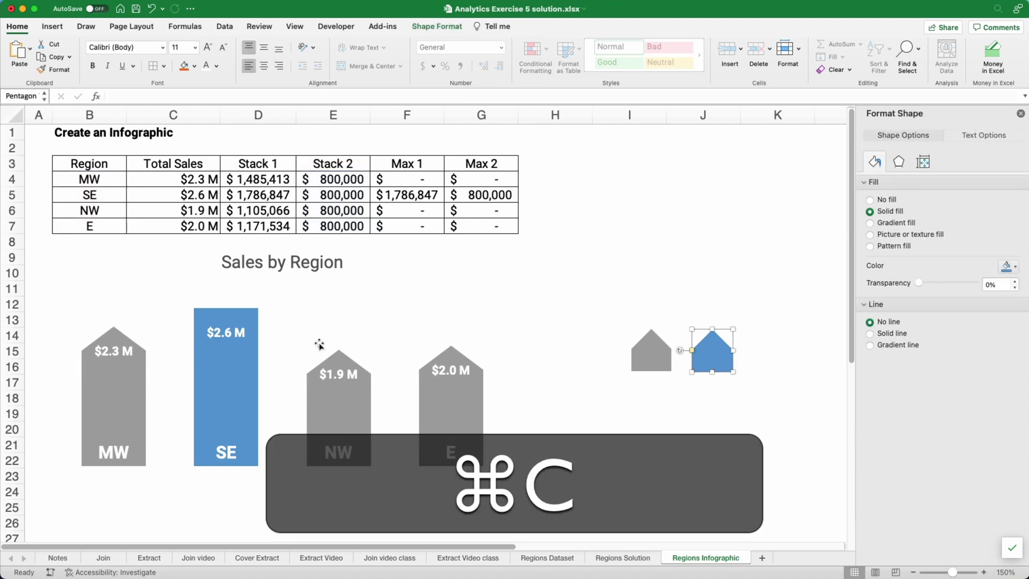
click(201, 348)
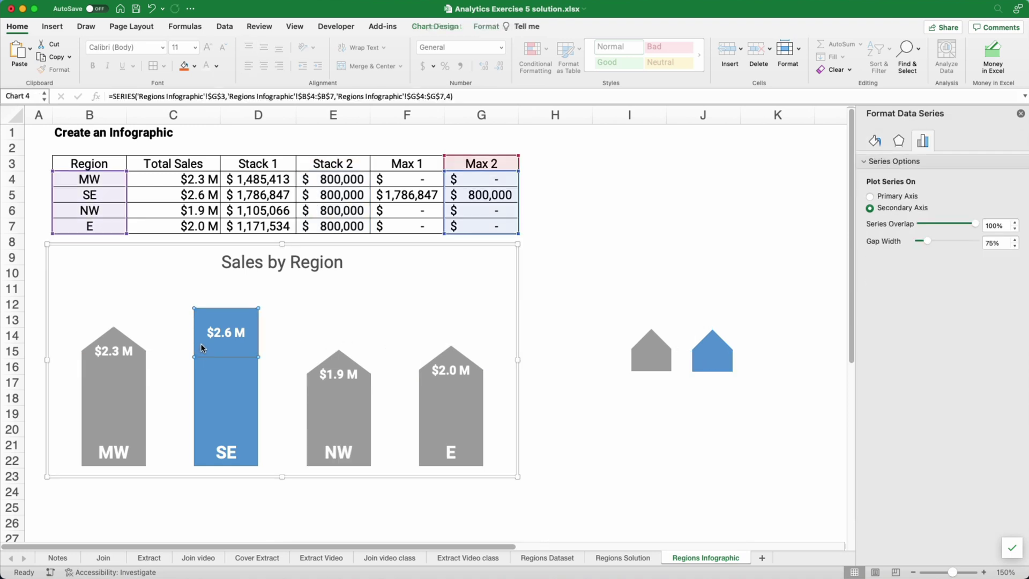
key(super+v)
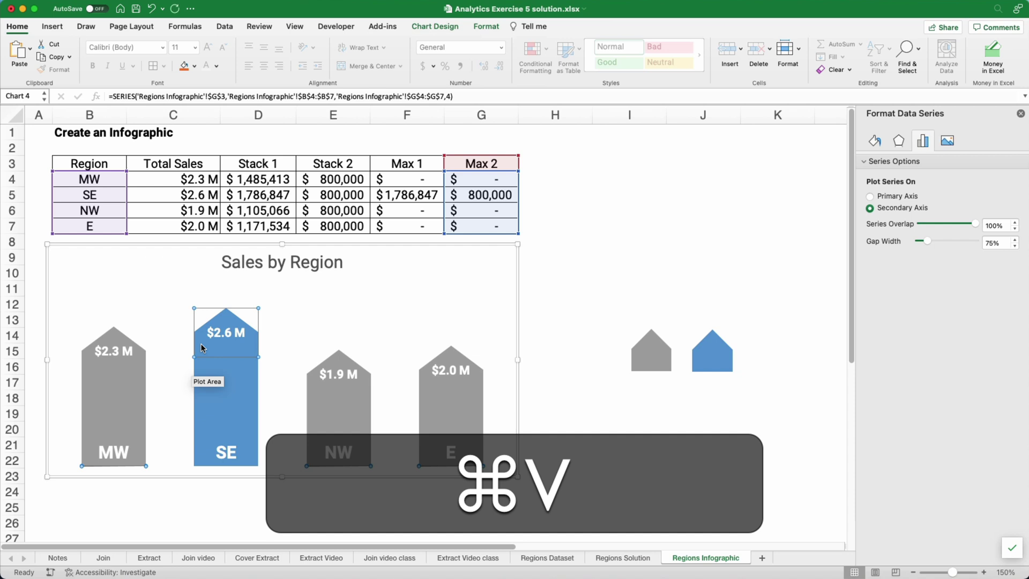
click(684, 424)
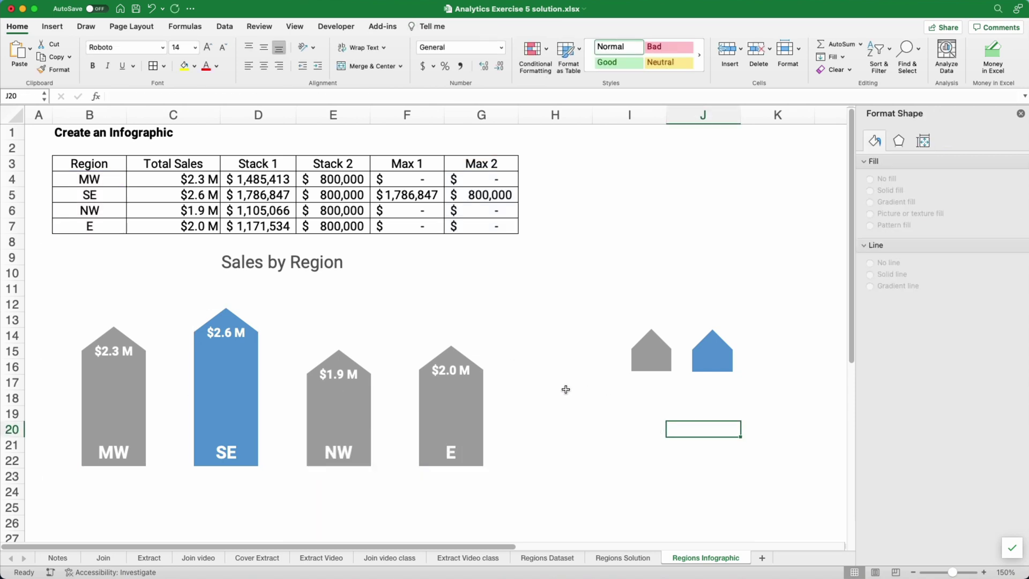
click(197, 226)
text(4500000)
key(Return)
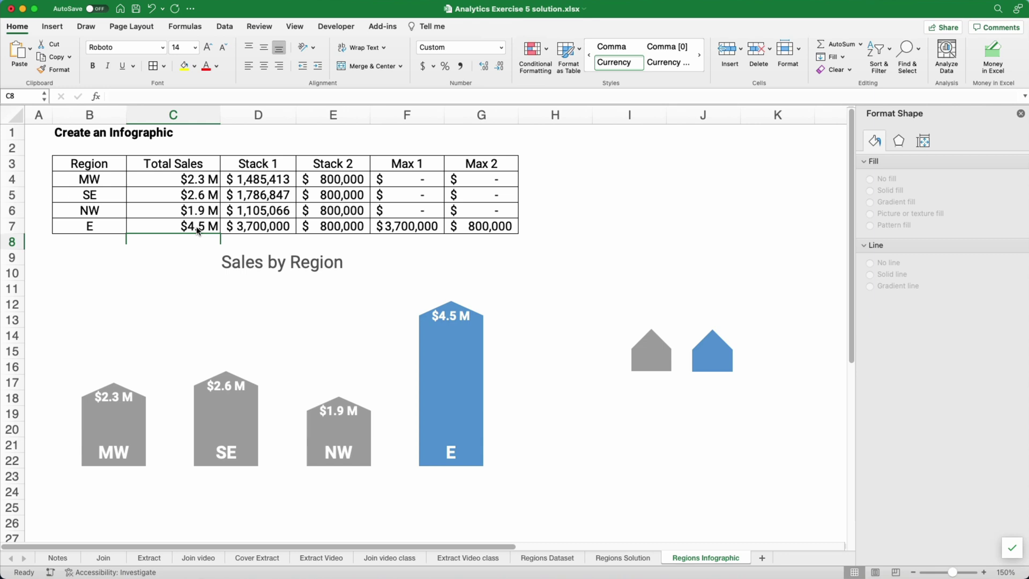
key(super+z)
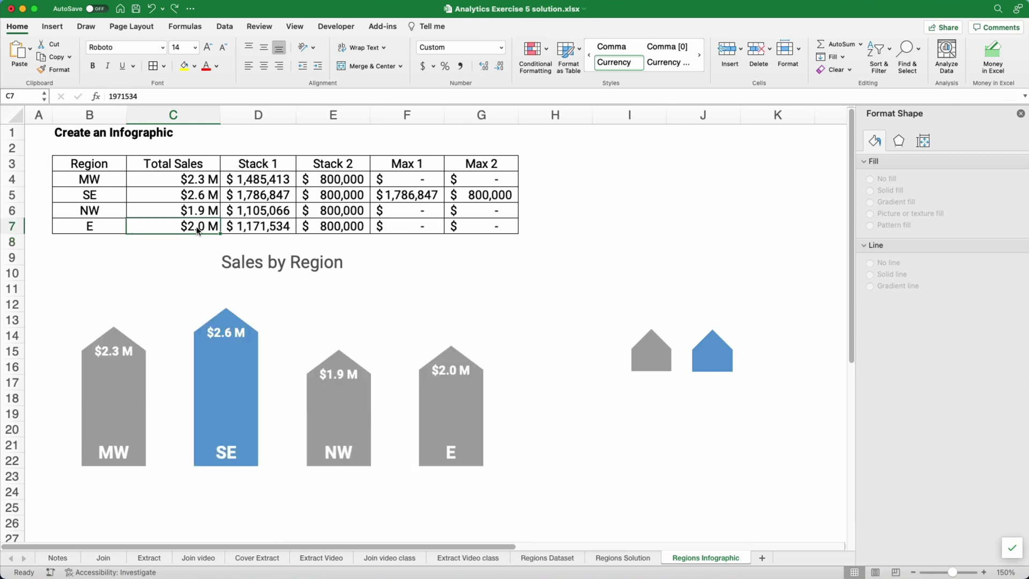